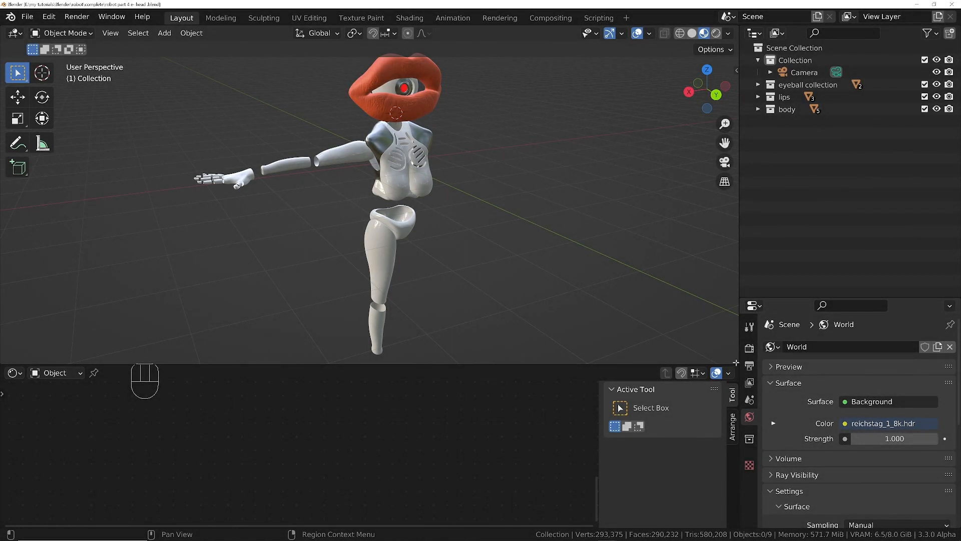
Collapse the node editor area so the 3D viewport takes its space, and frame the legs
drag(736, 363, 717, 400)
middle_drag(451, 395, 441, 371)
ctrl+middle_drag(430, 430, 421, 370)
shift+middle_drag(405, 426, 429, 291)
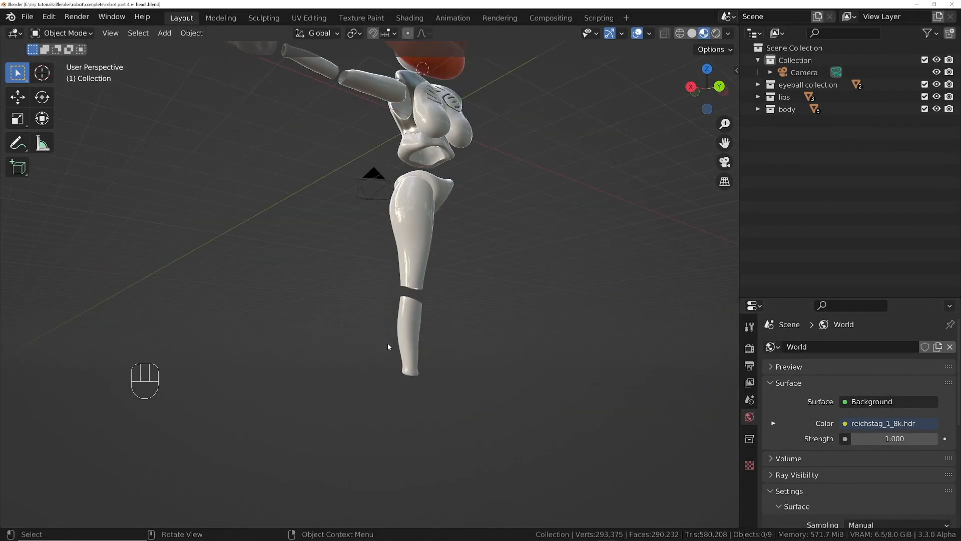
Edit the leg mesh and select the edge loop around the open rim at the ankle
click(408, 334)
key(Tab)
click(503, 334)
scroll(396, 371, up, 5)
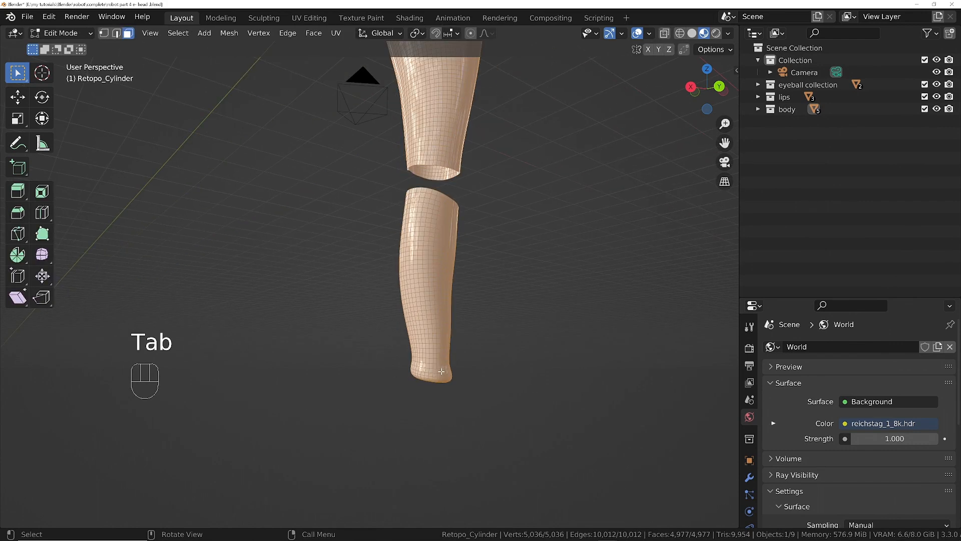
scroll(441, 371, up, 3)
middle_drag(441, 371, 465, 292)
scroll(401, 392, up, 4)
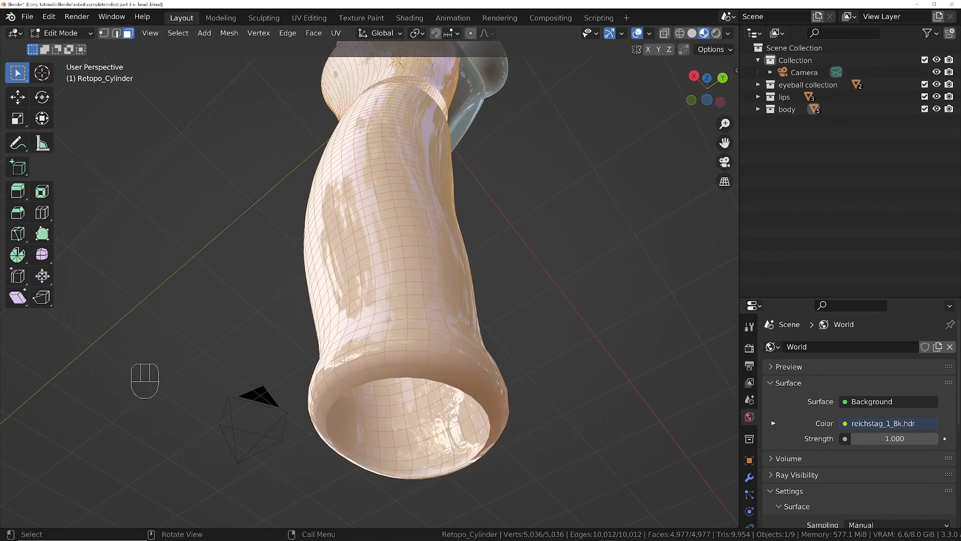
middle_drag(419, 383, 475, 286)
key(2)
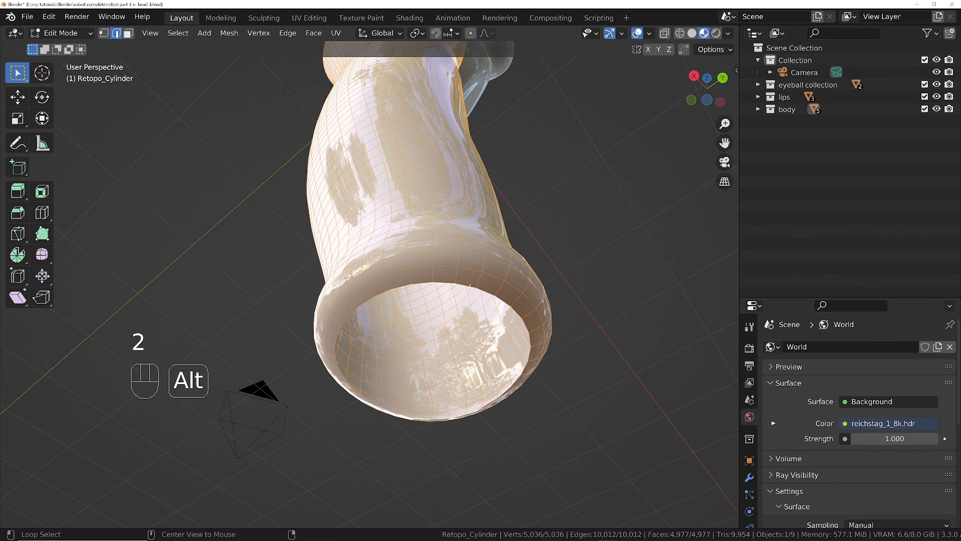
alt+click(469, 283)
key(g)
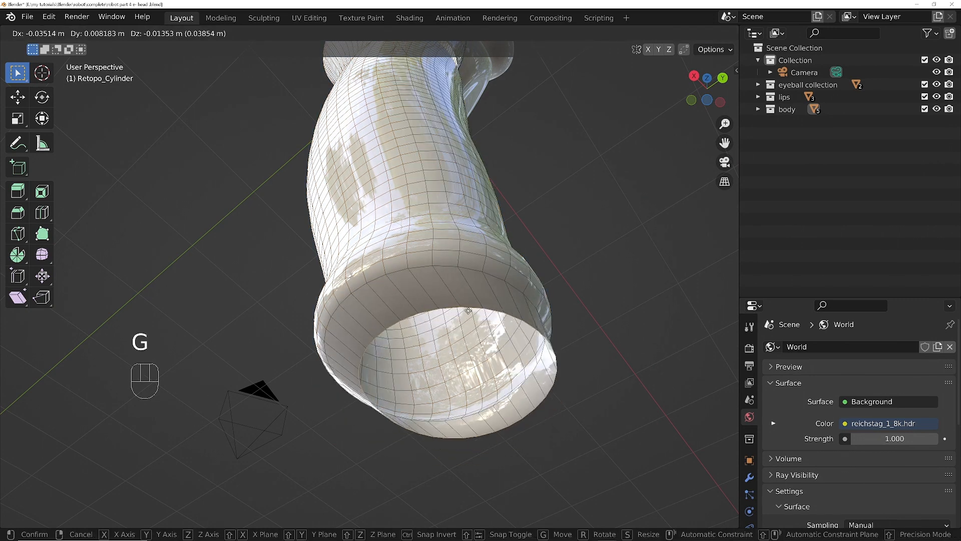
click(474, 303)
Snap the 3D cursor to the selected ankle edge loop
key(shift+s)
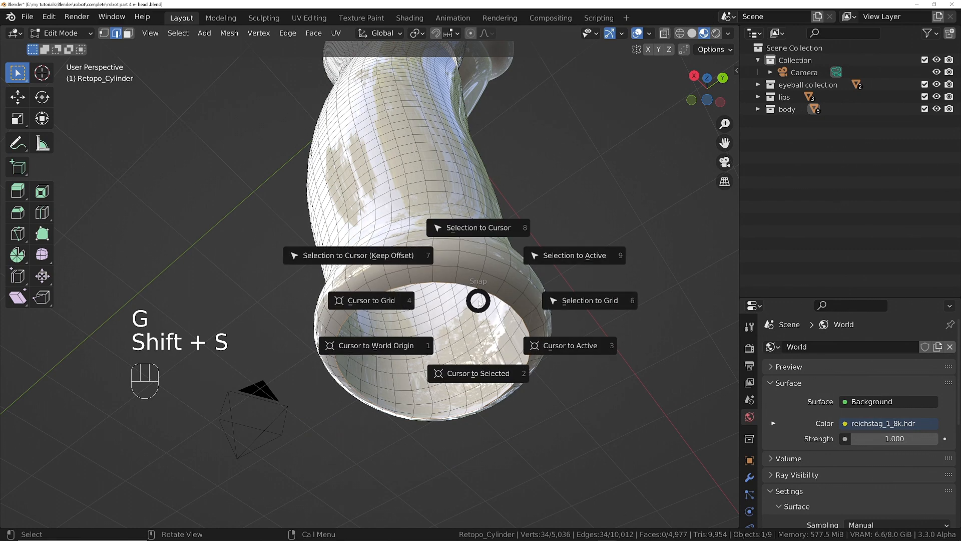
click(429, 371)
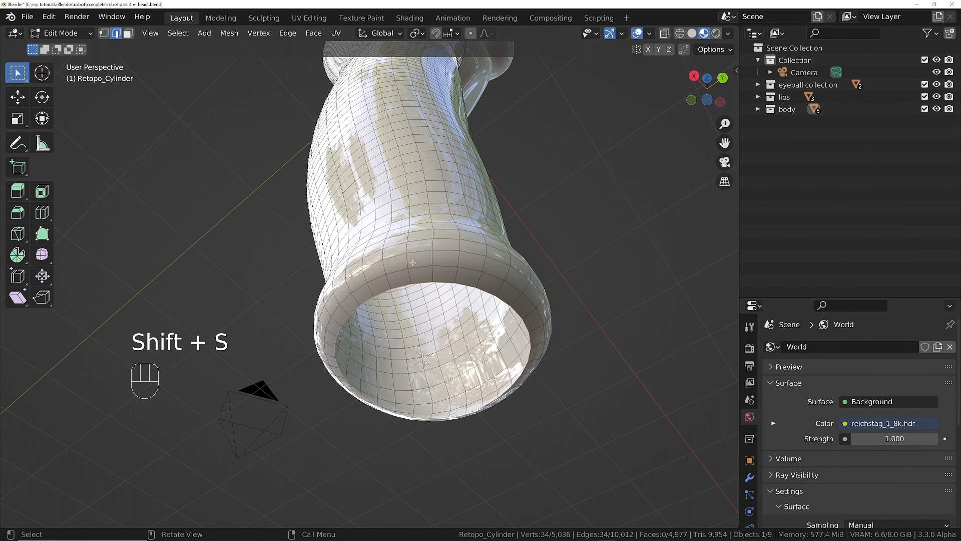
middle_drag(462, 234, 474, 290)
Return to Object Mode and add a 2 m plane at the 3D cursor below the ankle
key(Tab)
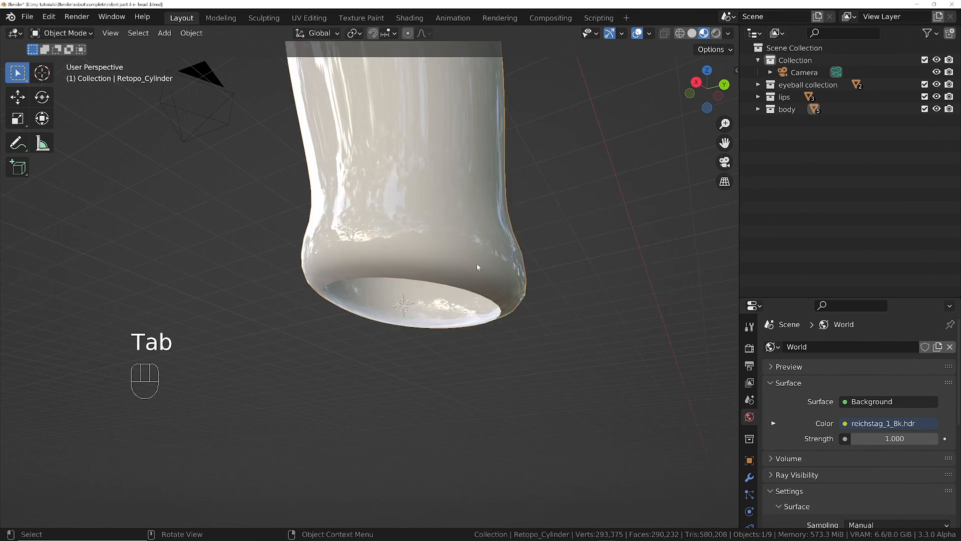
key(shift+a)
click(529, 264)
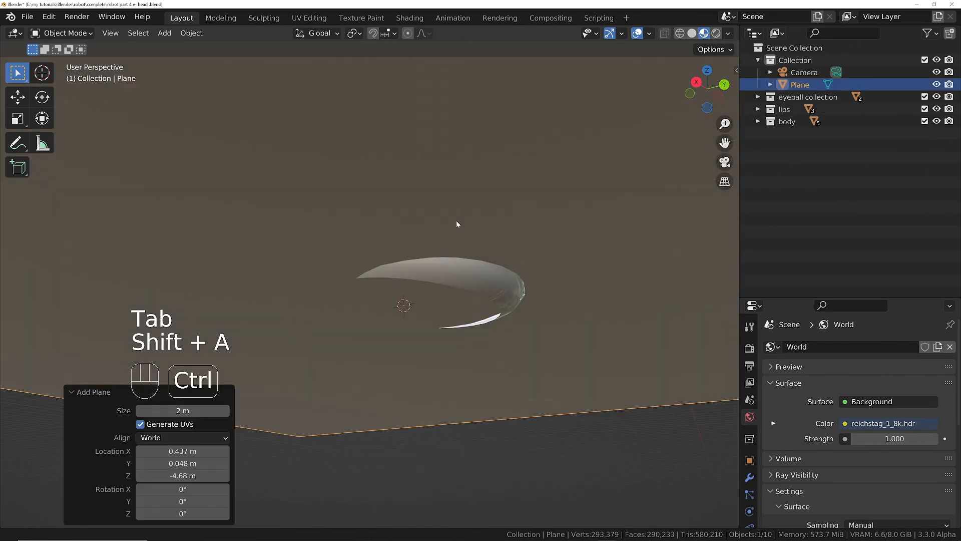
ctrl+middle_drag(456, 221, 475, 290)
shift+middle_drag(459, 120, 407, 260)
ctrl+middle_drag(408, 261, 401, 440)
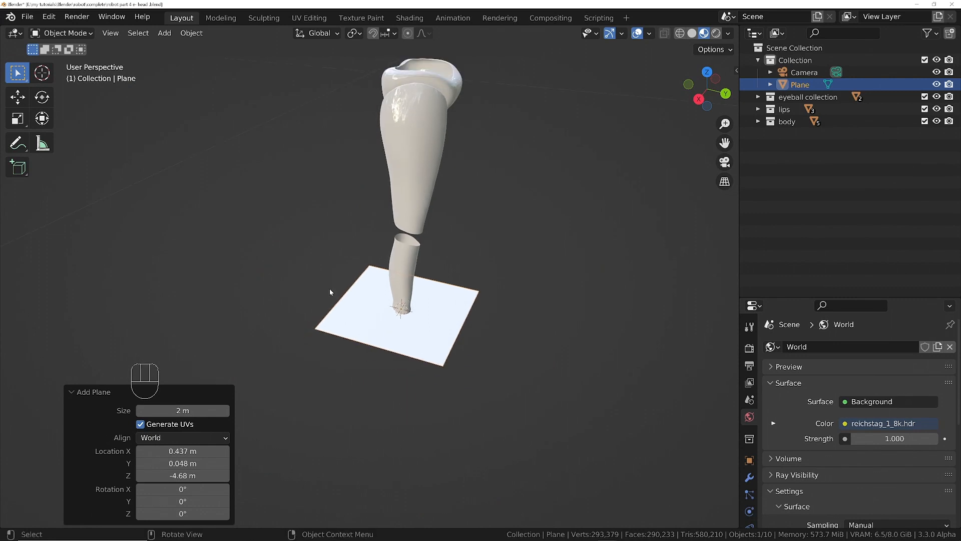
ctrl+middle_drag(330, 289, 420, 280)
Move the plane down along Z by about 0.93 m, below the ankle
key(g)
key(z)
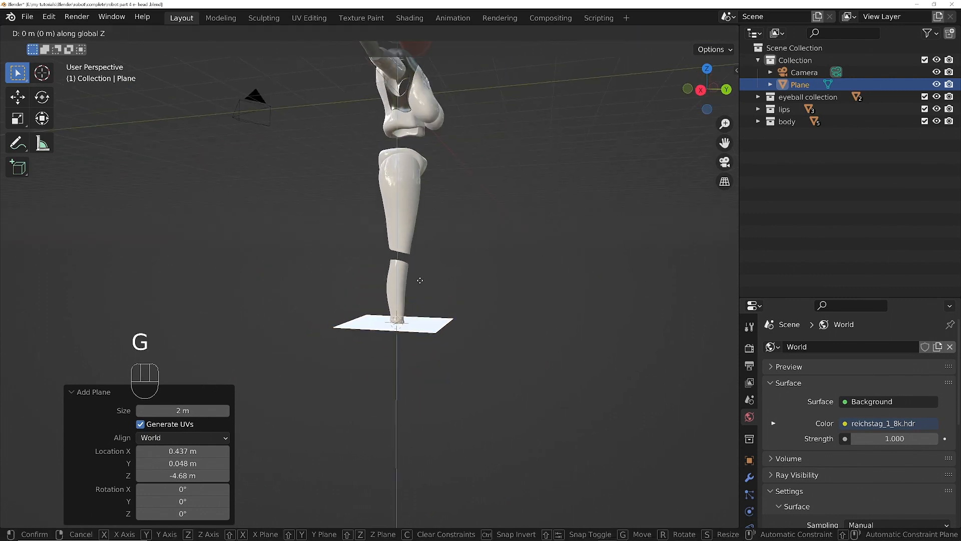
click(425, 328)
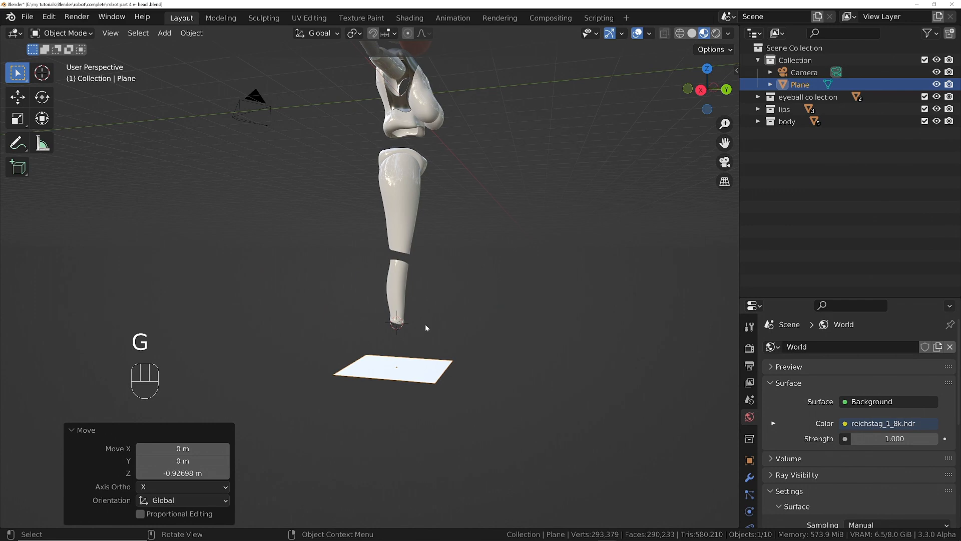
In the right orthographic view, move the plane about 0.7 m along Y so its back end sits under the leg
key(KP_3)
key(KP_5)
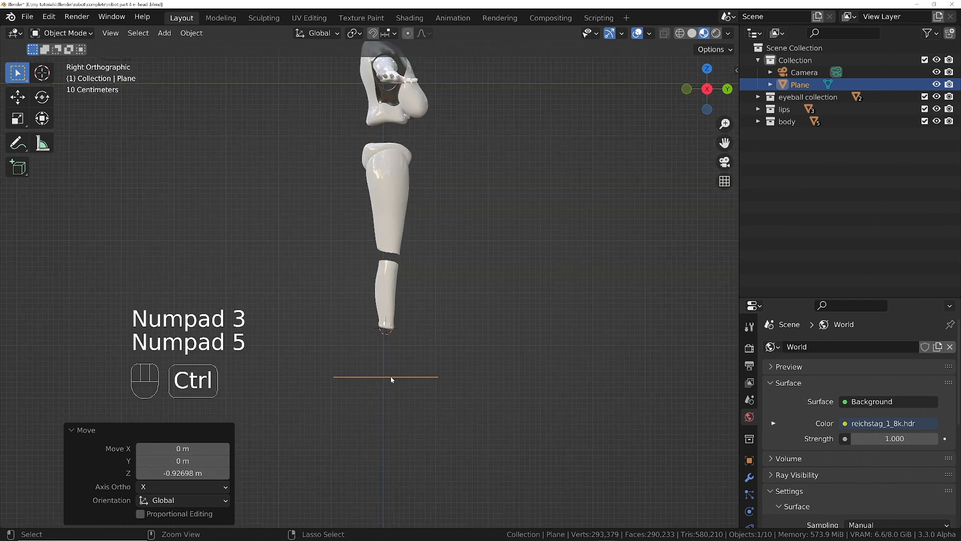
ctrl+middle_drag(391, 377, 393, 336)
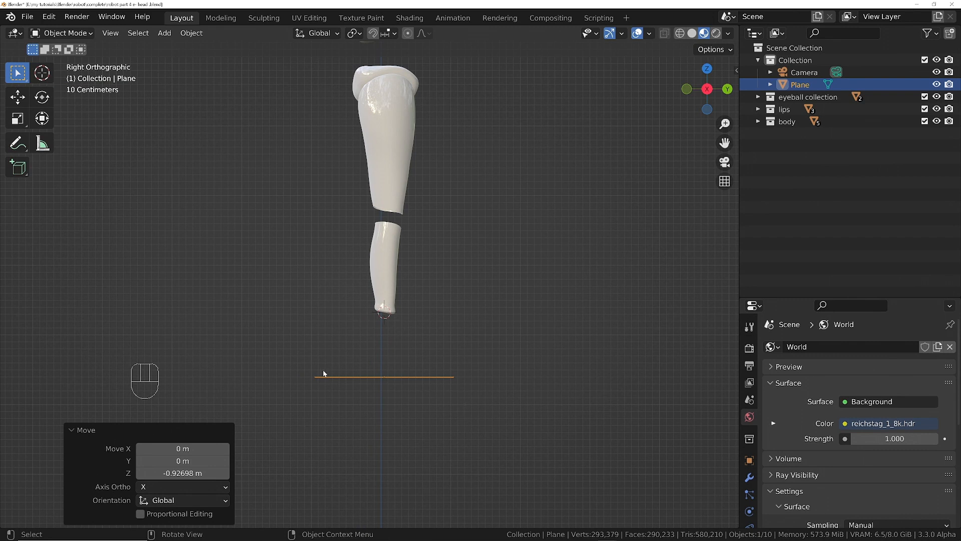
key(g)
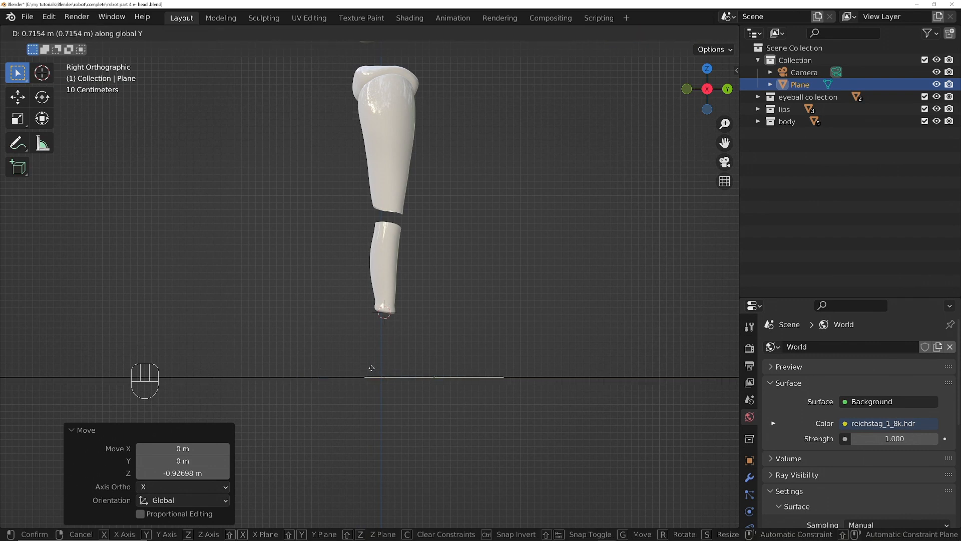
right_click(372, 368)
key(ctrl+z)
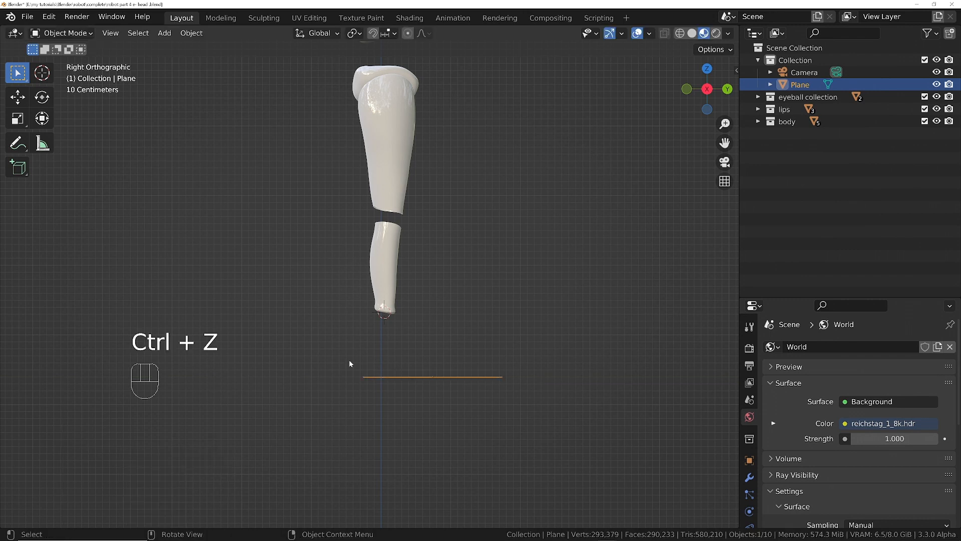
Enter Edit Mode on the plane with vertex selection and select a vertex at its front end
key(Tab)
key(1)
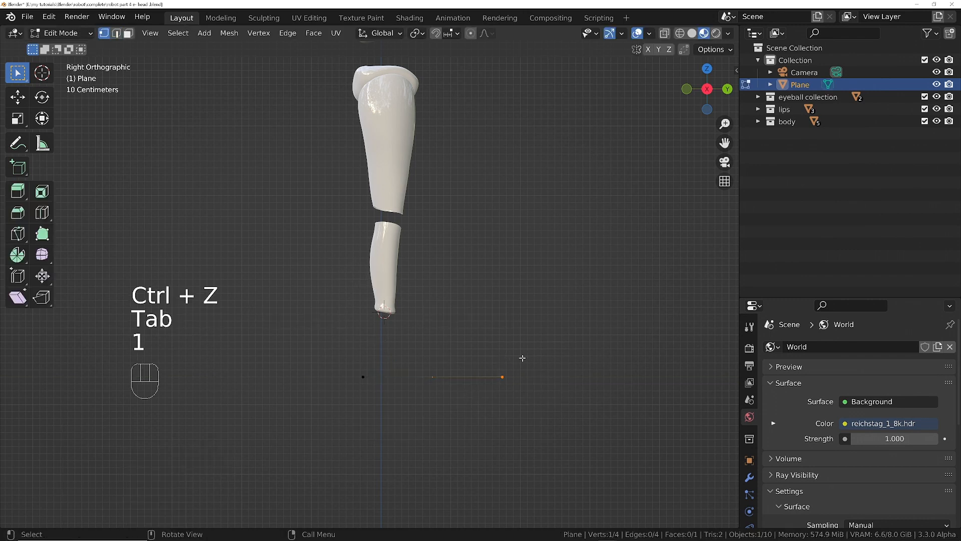
key(g)
key(y)
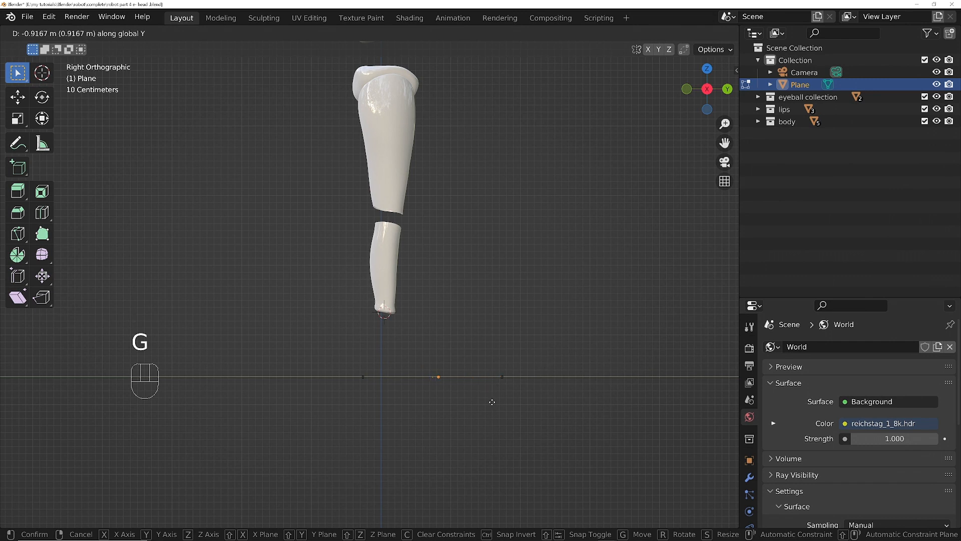
click(507, 402)
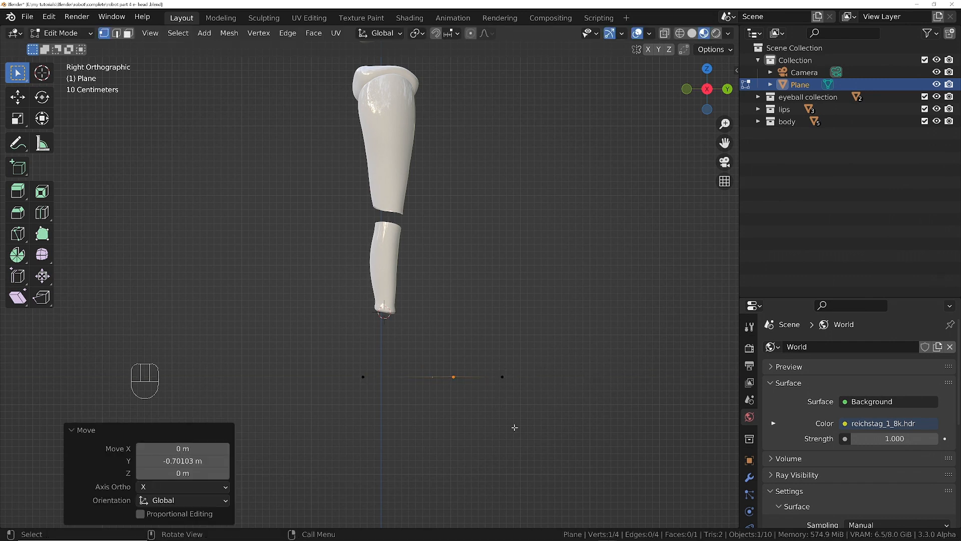
key(ctrl+z)
Enable X-ray, select both vertices at the plane's front end and move them about -0.91 m along Y
key(z)
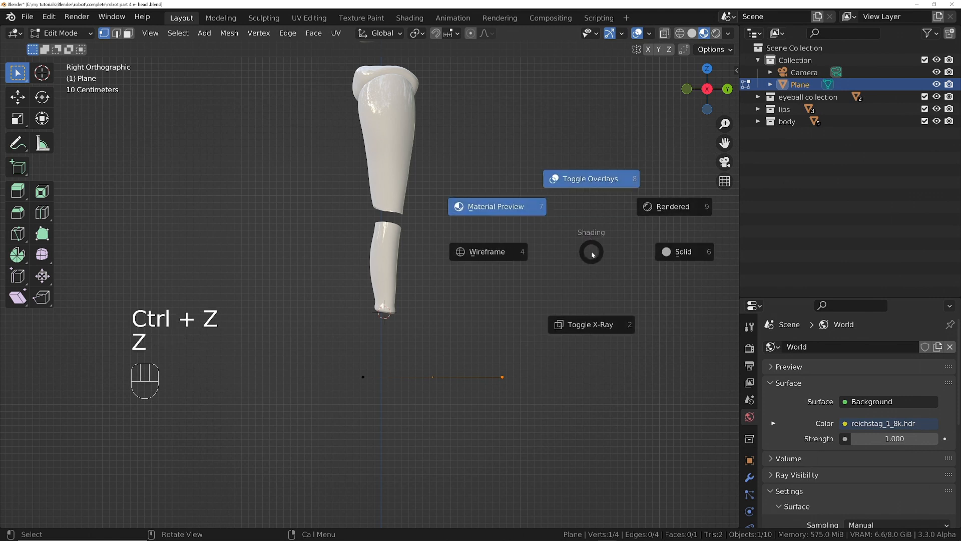
click(601, 325)
drag(550, 328, 490, 419)
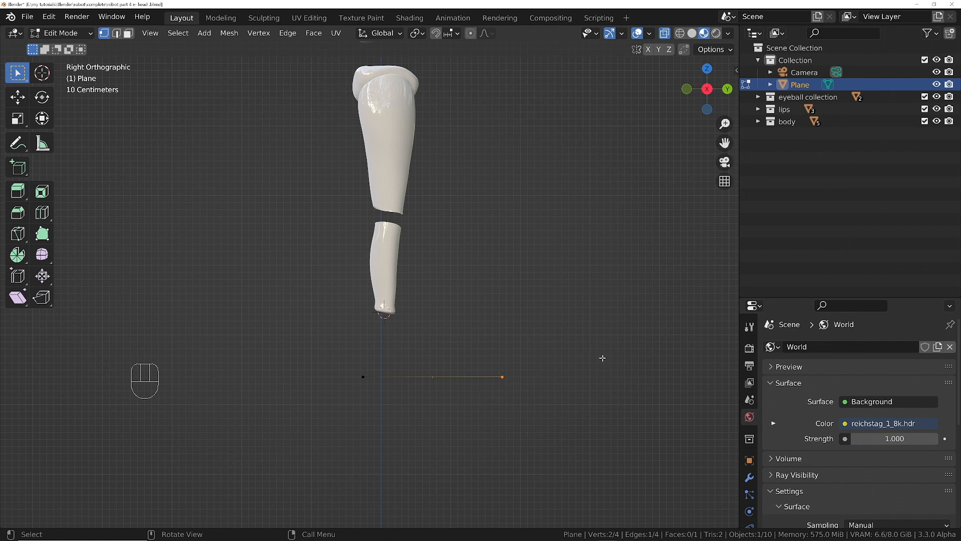
key(g)
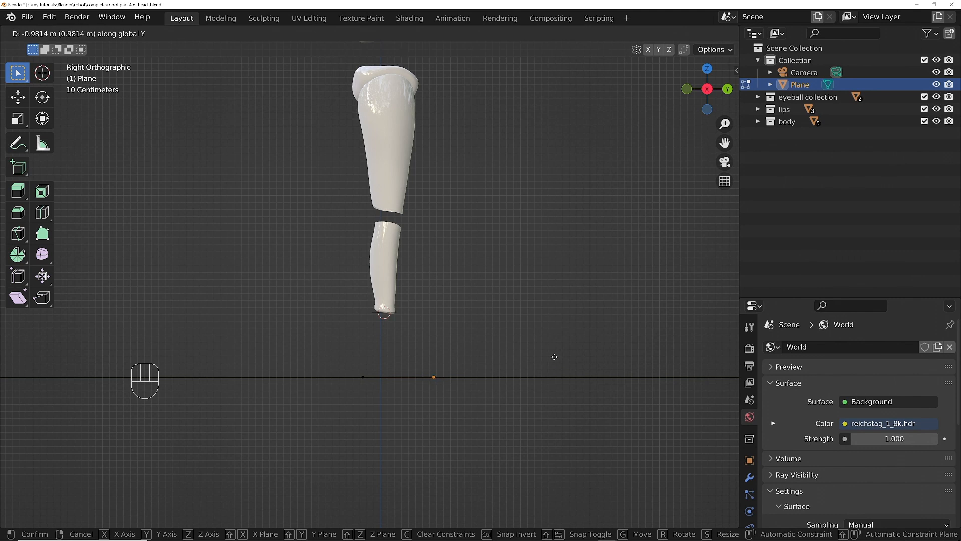
click(553, 359)
Select the plane's opposite end edges and scale them along X to about 0.161, making a narrow strip
middle_drag(375, 363, 262, 366)
key(KP_5)
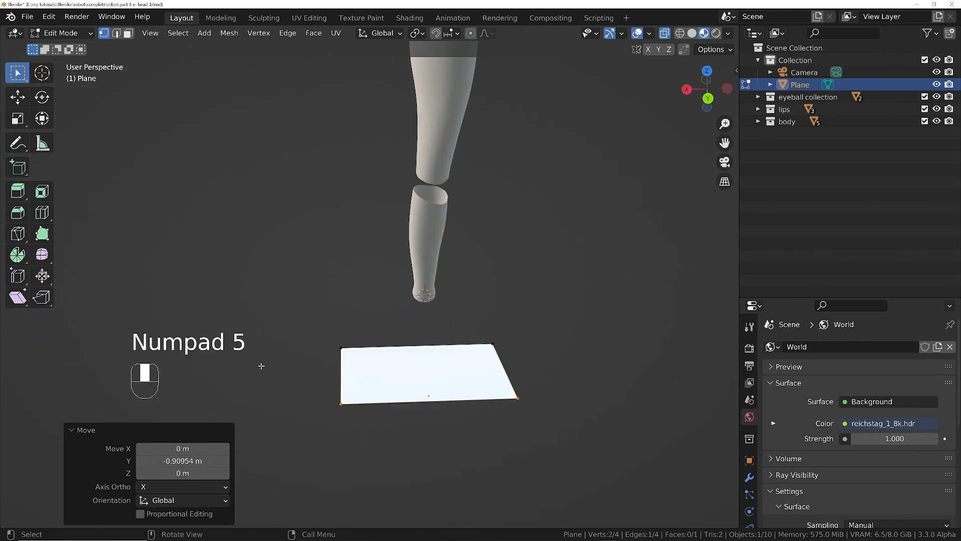
key(2)
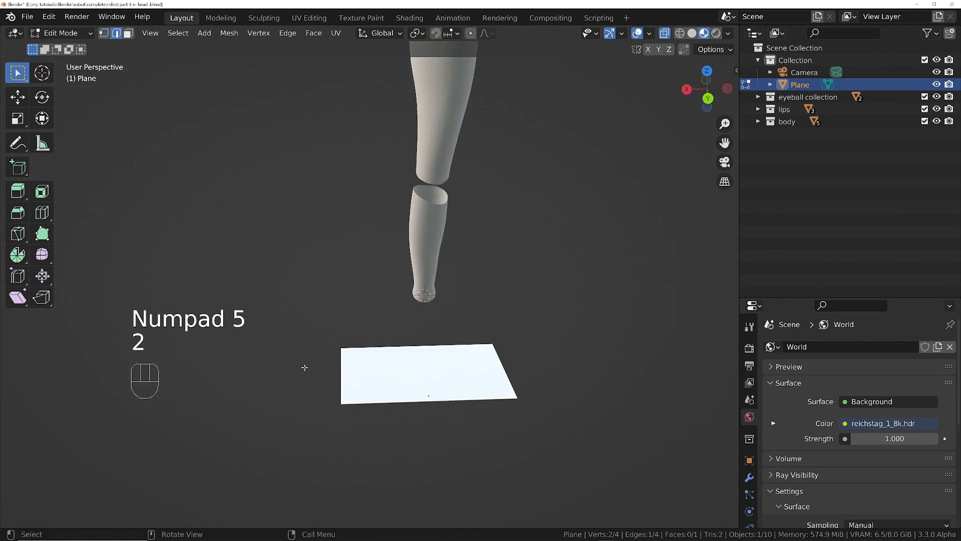
shift+click(502, 357)
key(s)
key(x)
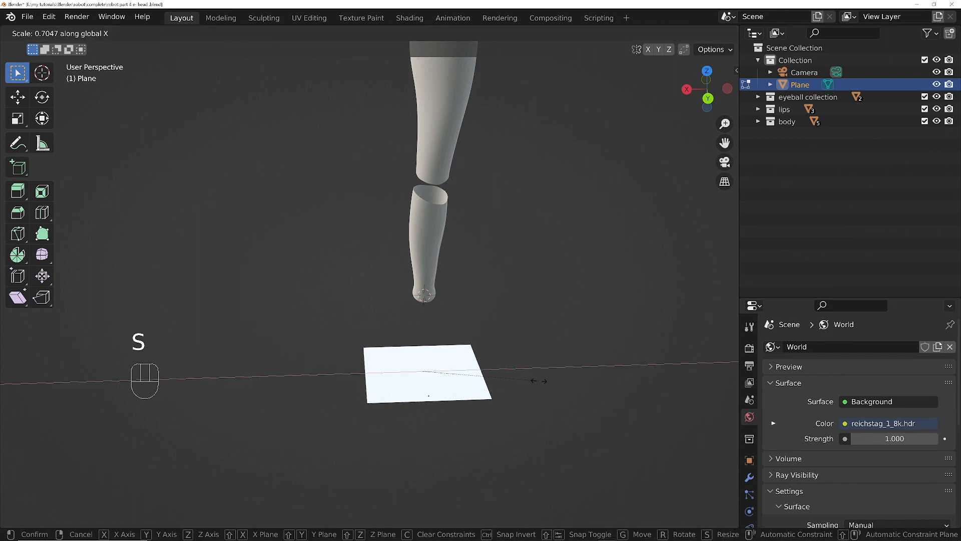
click(448, 379)
Add one loop cut across the narrow strip, slid off centre to a factor of about 0.151
middle_drag(443, 379, 530, 364)
ctrl+middle_drag(384, 372, 384, 350)
key(Tab)
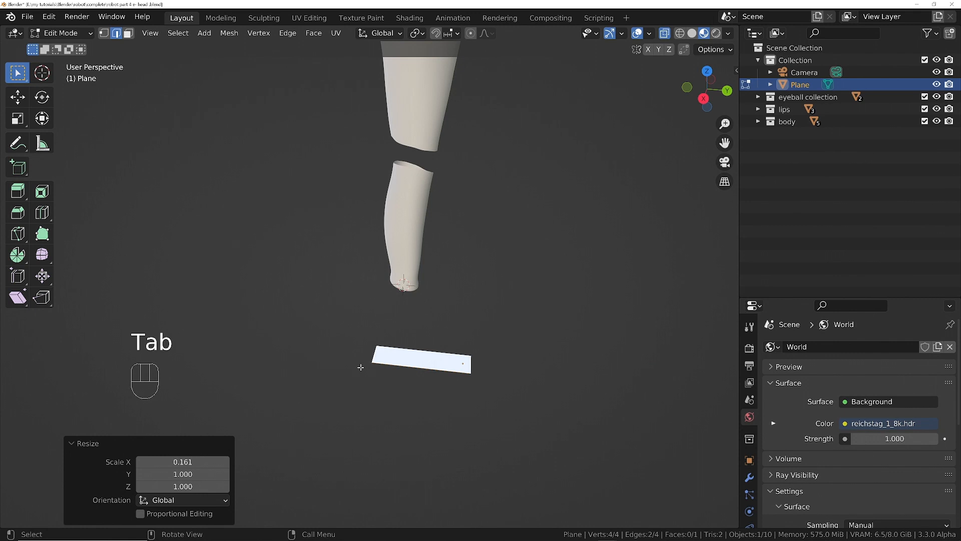
key(2)
key(ctrl+r)
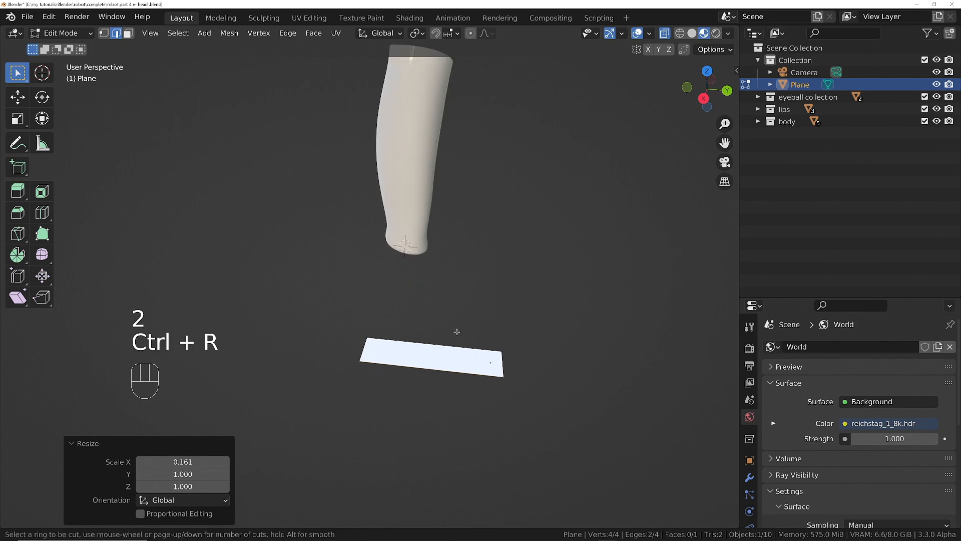
click(440, 354)
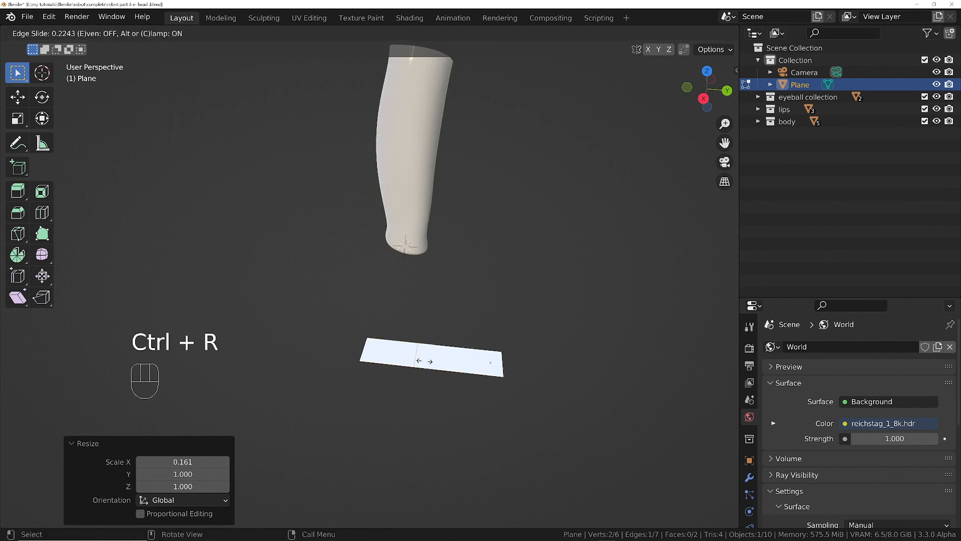
click(430, 361)
mouse_move(429, 359)
middle_down()
mouse_move(444, 317)
mouse_move(431, 351)
middle_up()
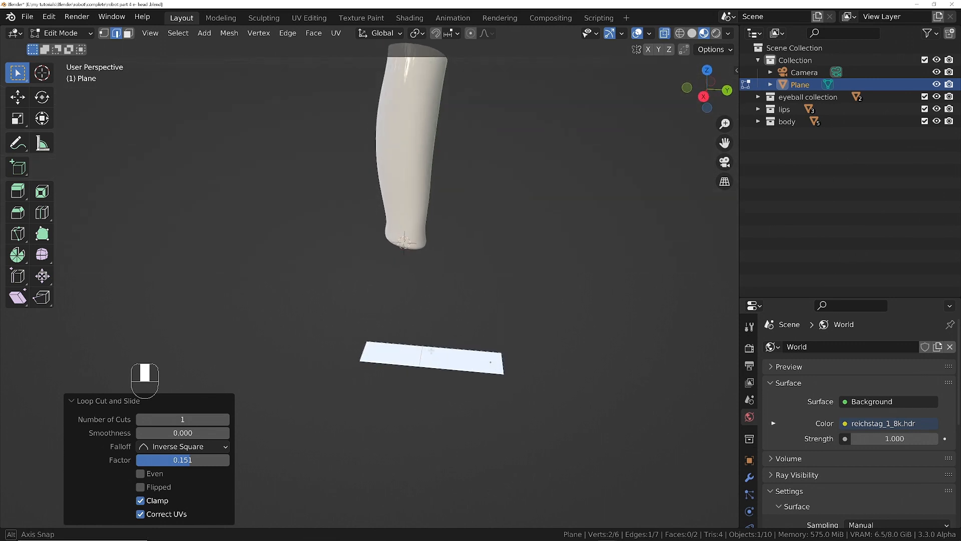
Select the strip's face beneath the ankle and raise it about 0.49 m along Z
key(3)
click(397, 354)
key(g)
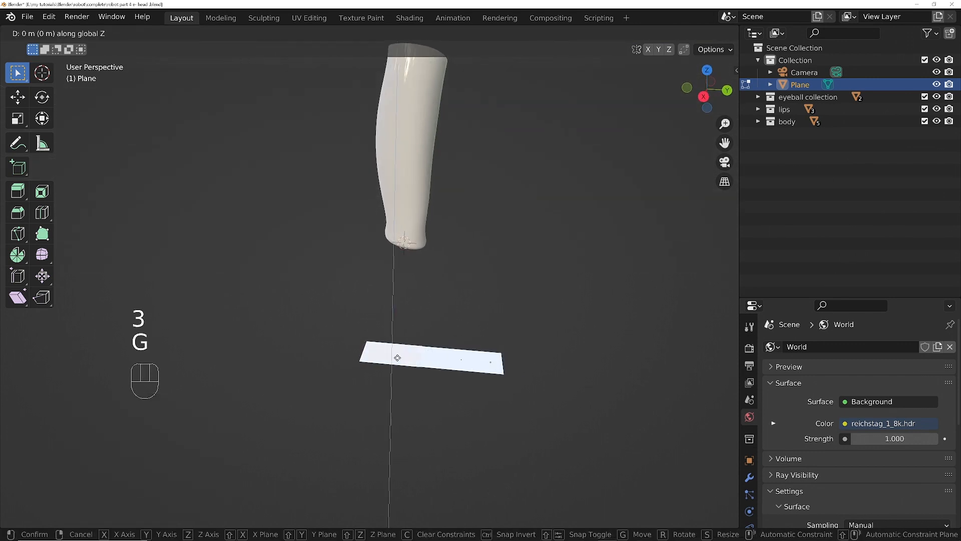
click(404, 307)
Move the raised face about 0.064 m along Y and lower it about 0.056 m along Z
key(g)
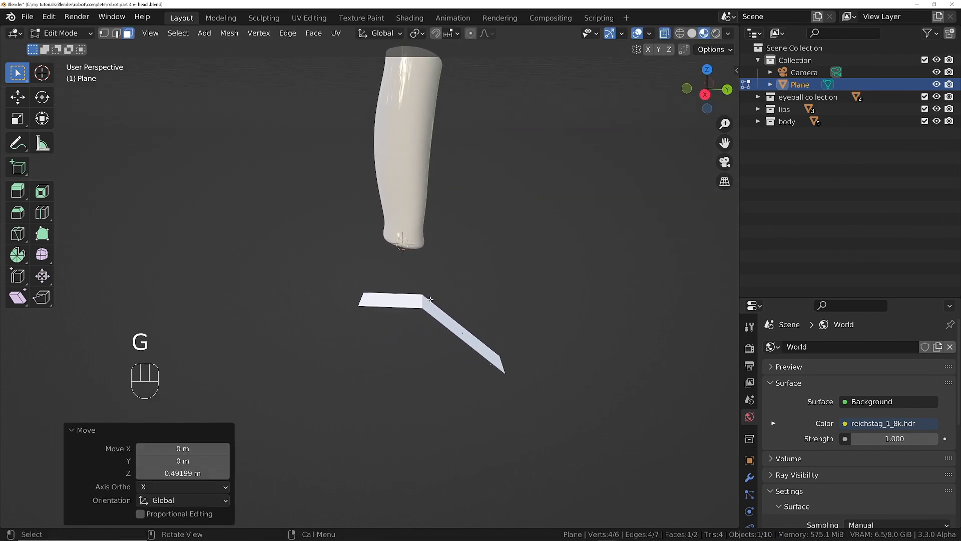
key(g)
key(y)
click(438, 301)
middle_drag(429, 292, 451, 304)
key(g)
key(z)
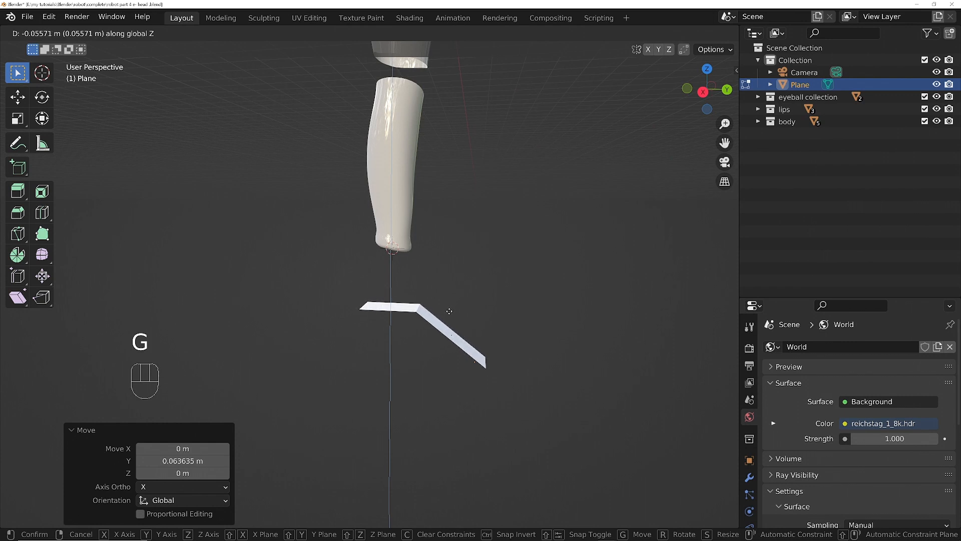
click(448, 323)
Add a single centred loop cut across the sloping face of the strip
key(ctrl+r)
click(447, 326)
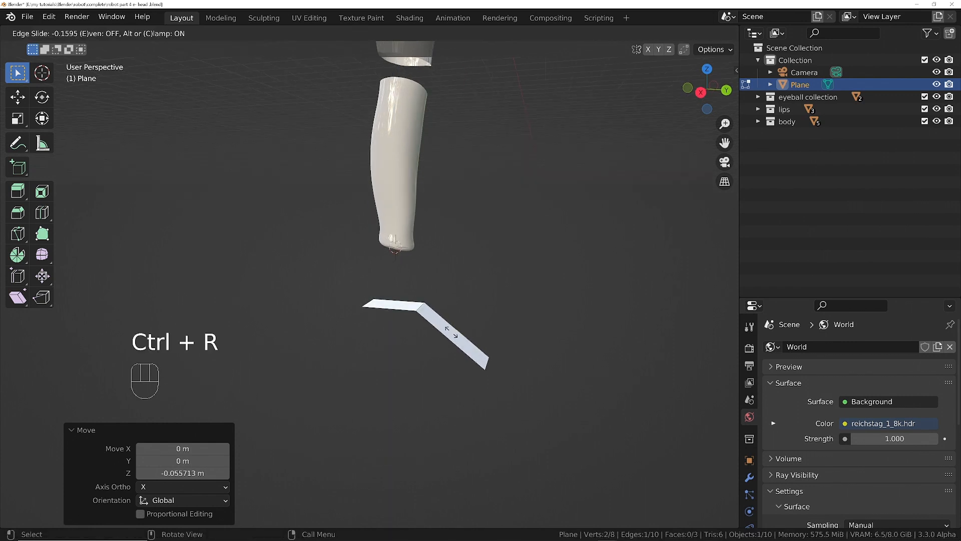
right_click(451, 326)
middle_drag(450, 326, 474, 327)
Move the new cross edge in side view about -0.075 m along Y and -0.073 m along Z to deepen the arch
key(KP_3)
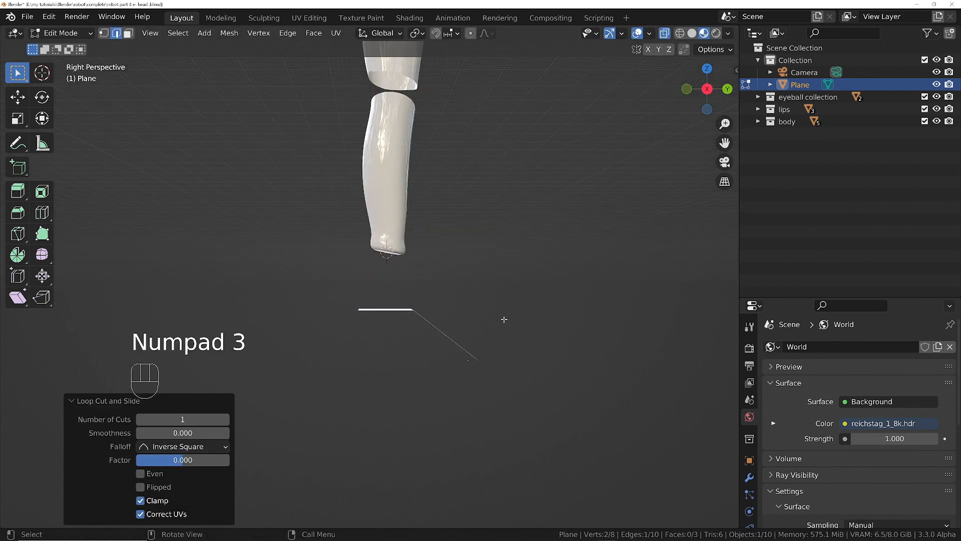
key(KP_5)
key(g)
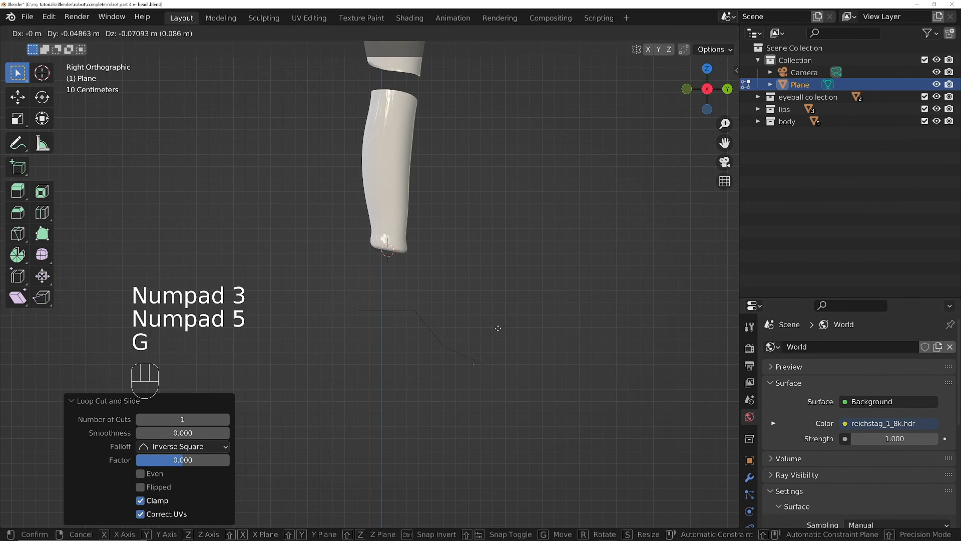
click(495, 328)
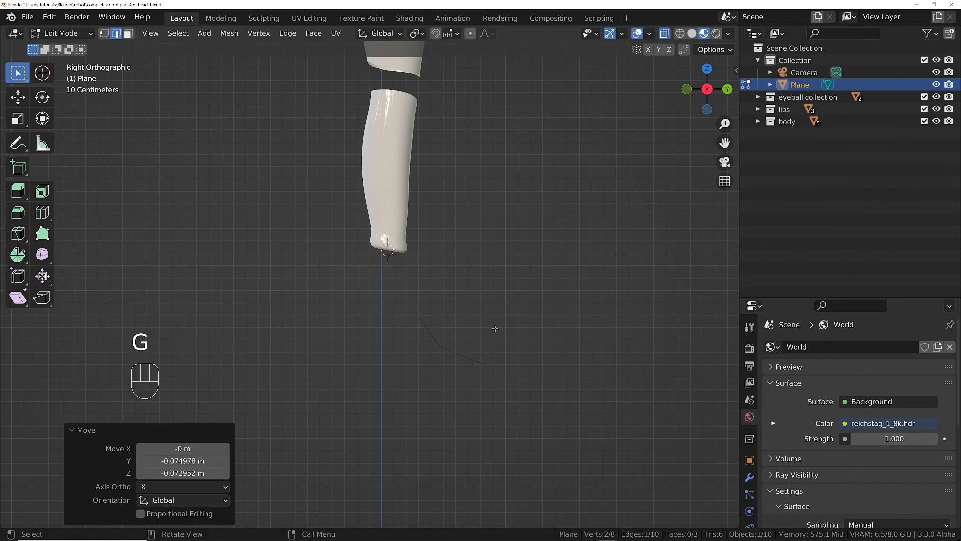
Add a single centred loop cut across the lowest, frontmost face of the strip
middle_drag(478, 343, 442, 391)
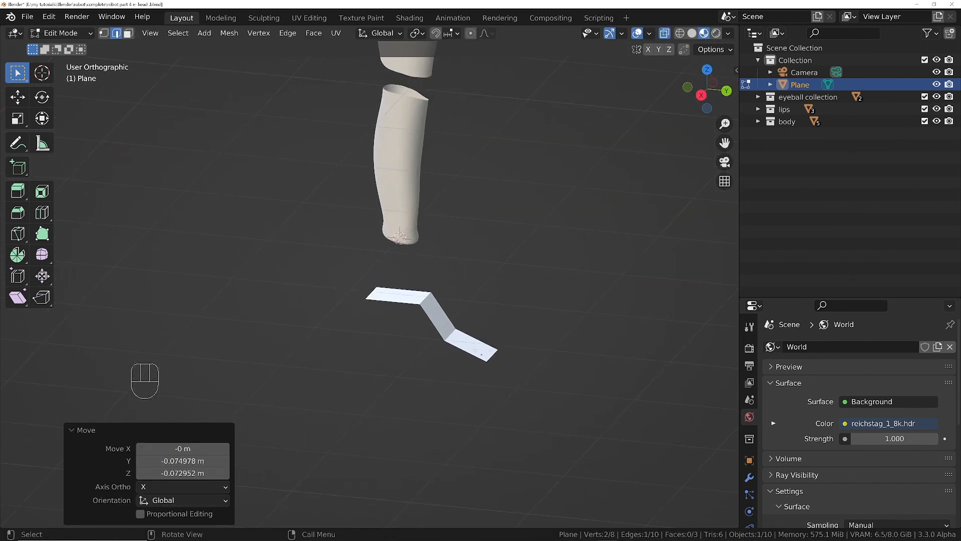
key(ctrl+r)
click(478, 341)
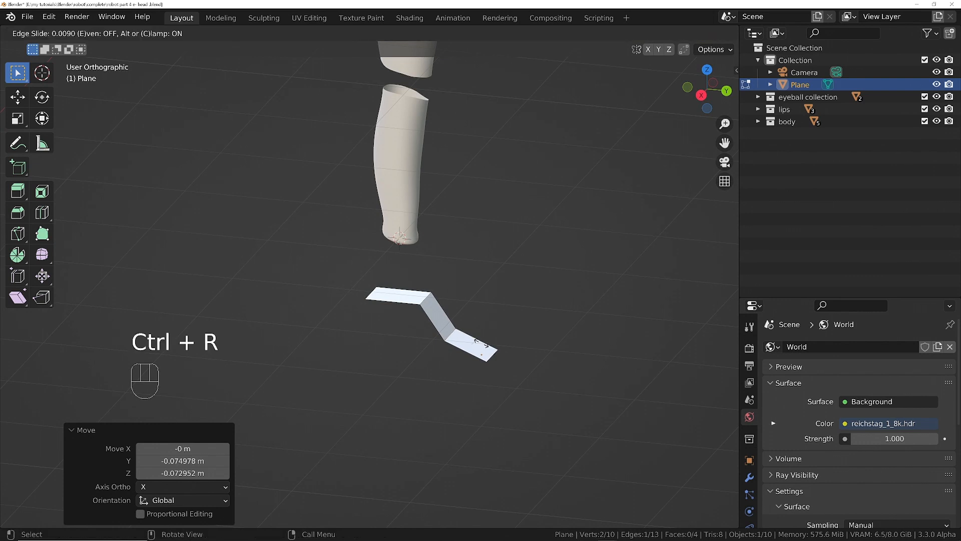
right_click(482, 343)
middle_drag(486, 357, 482, 250)
key(KP_5)
middle_drag(459, 379, 448, 368)
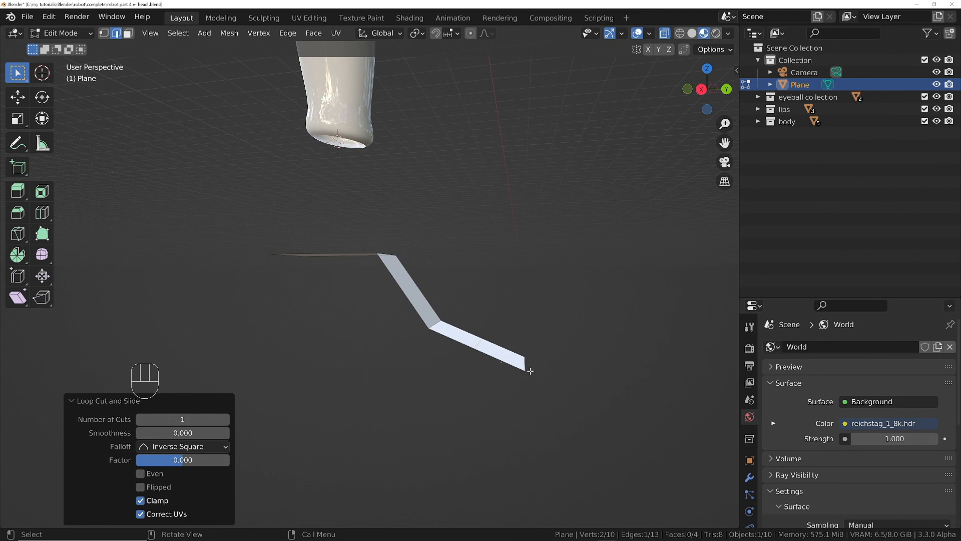
key(1)
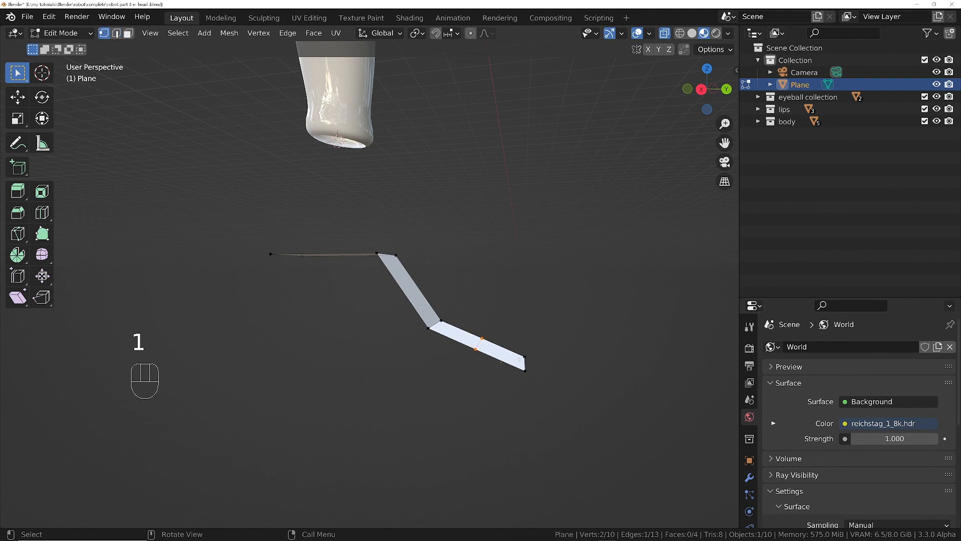
key(2)
key(g)
middle_click(496, 350)
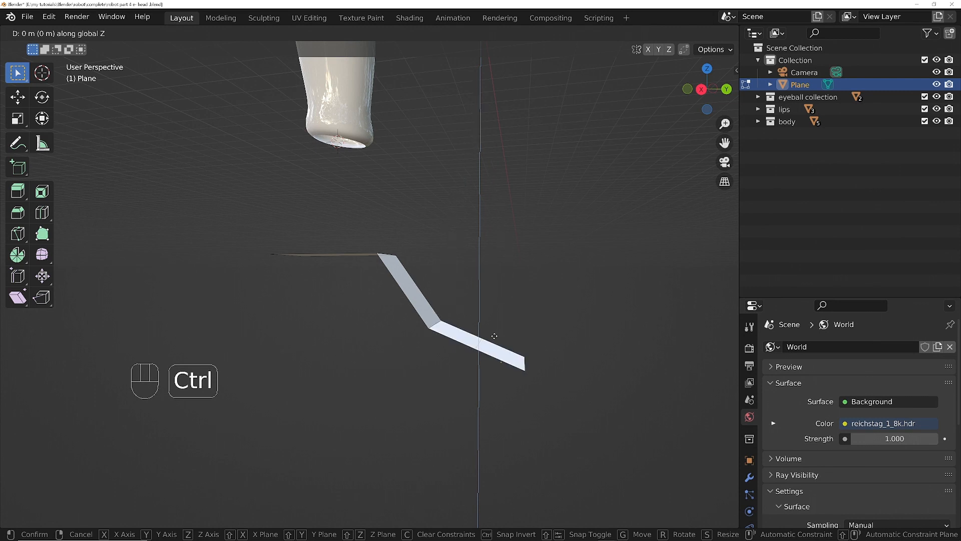
click(489, 360)
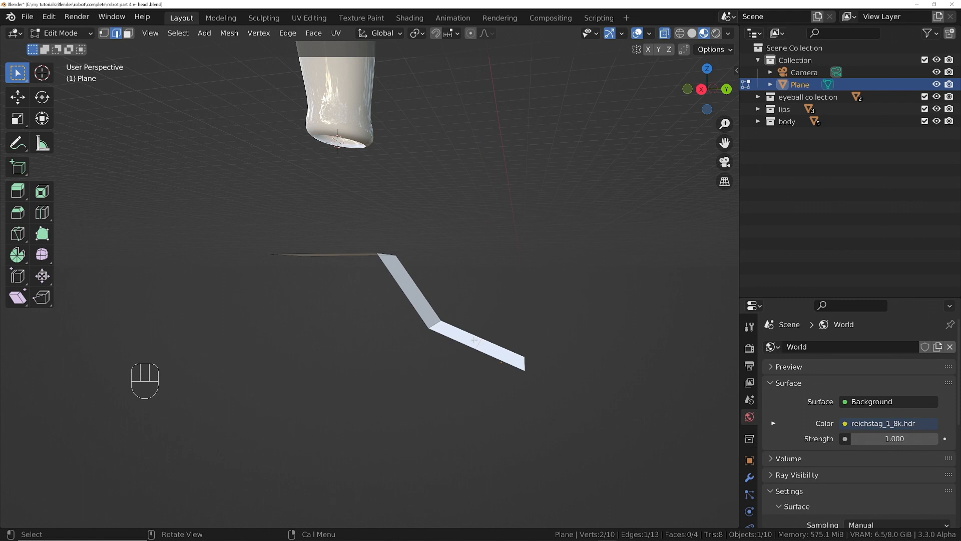
Set snapping to Vertex and lower the front loop edge about 0.073 m along Z to the height of the strip's toe end
click(452, 34)
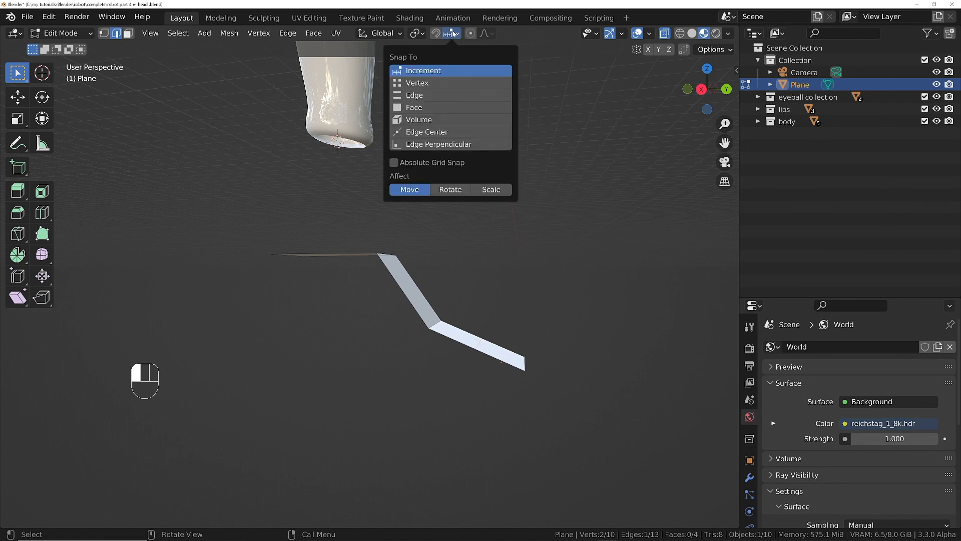
click(418, 83)
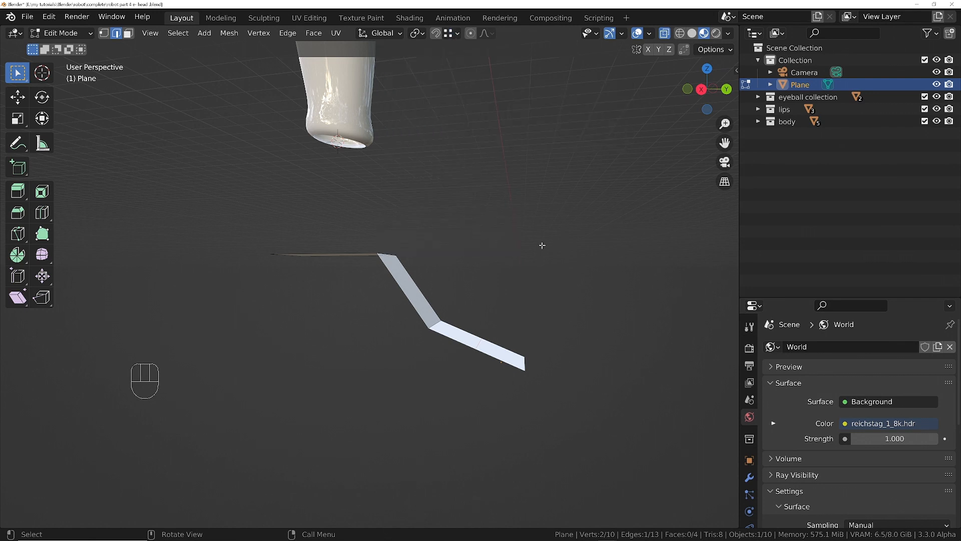
key(g)
key(z)
key(ctrl)
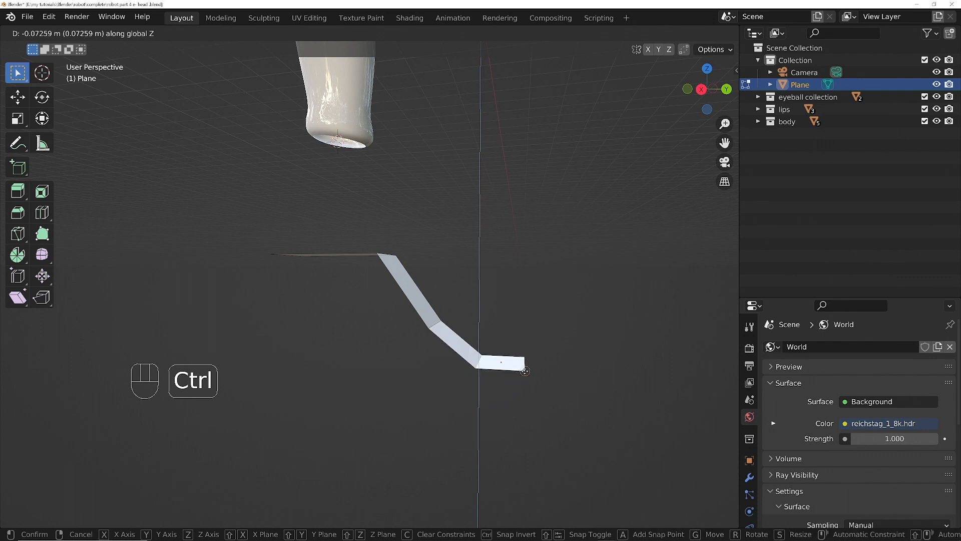
ctrl+click(525, 371)
Add one loop cut across the flat face beneath the ankle, slid towards its front edge to a factor of about -0.848
middle_drag(525, 371, 348, 431)
ctrl+middle_drag(612, 265, 601, 331)
shift+middle_drag(500, 278, 421, 346)
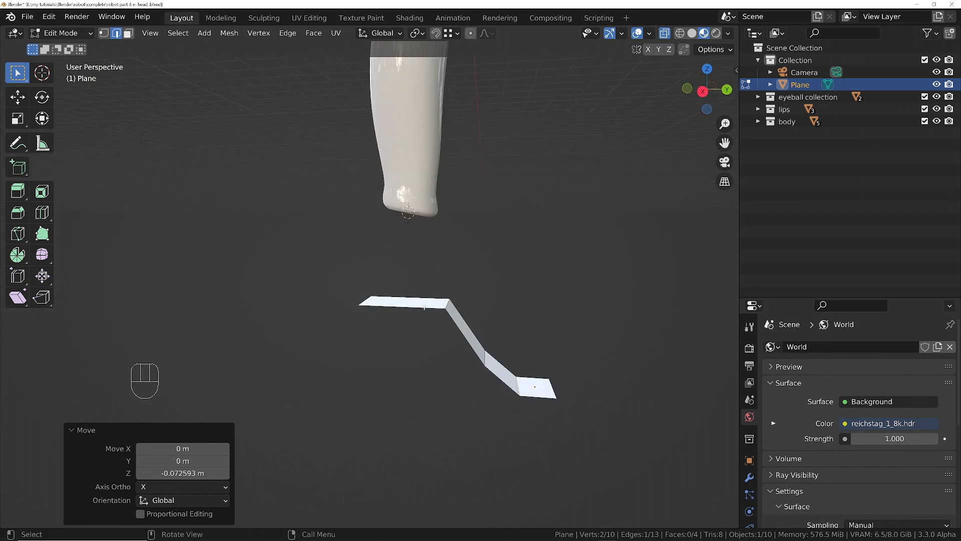
middle_drag(424, 307, 446, 305)
key(3)
click(399, 312)
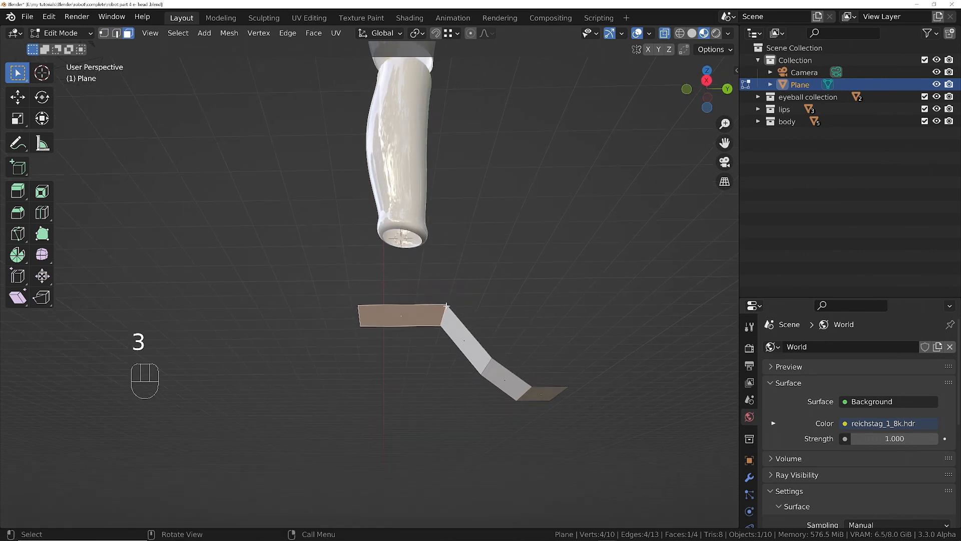
key(ctrl+r)
click(447, 305)
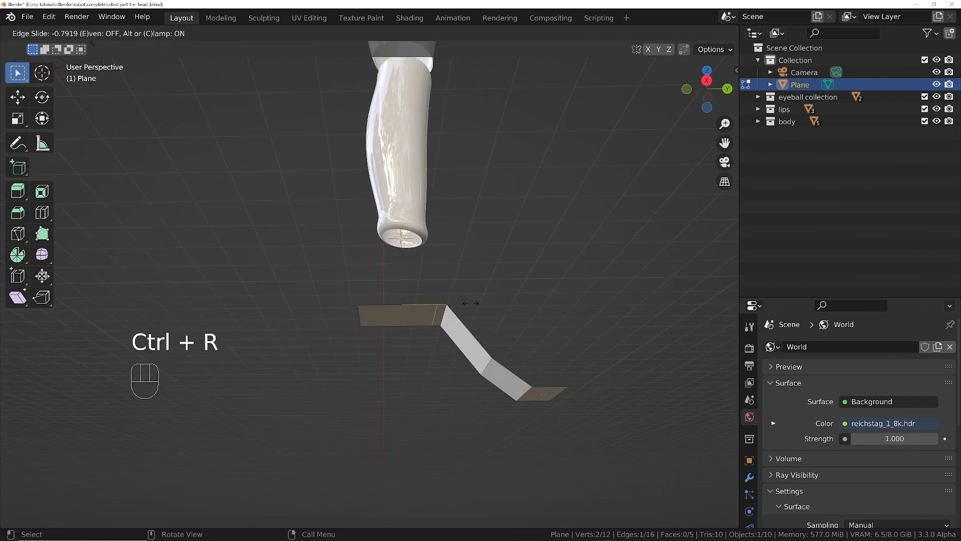
click(473, 304)
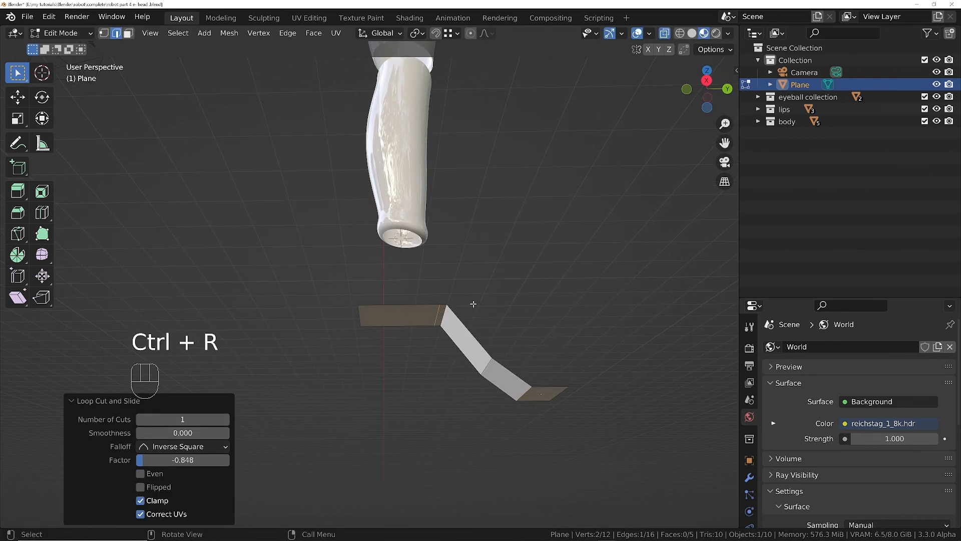
Extrude the larger face beneath the ankle about 0.436 m downward, snapped to the toe's height
key(3)
click(411, 308)
middle_drag(411, 303, 410, 339)
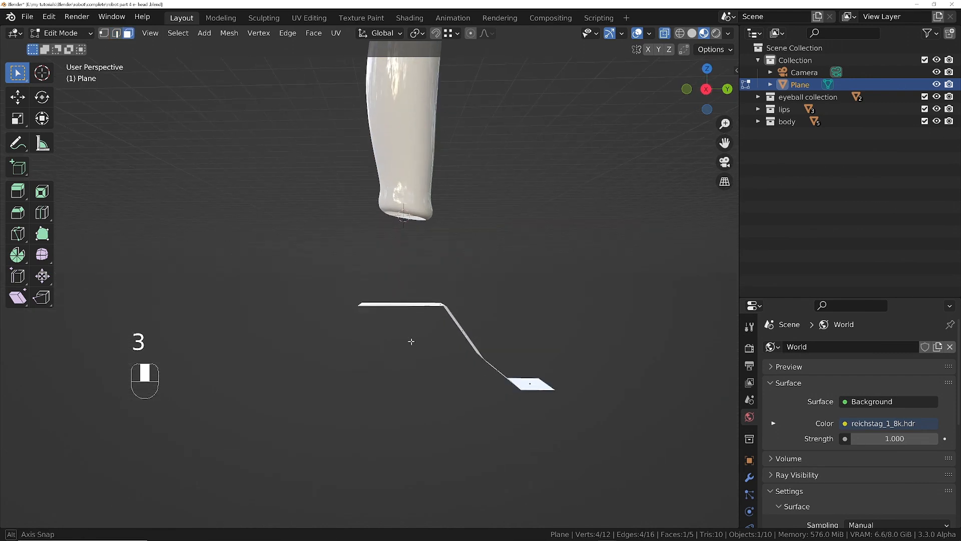
middle_drag(467, 324, 466, 293)
key(e)
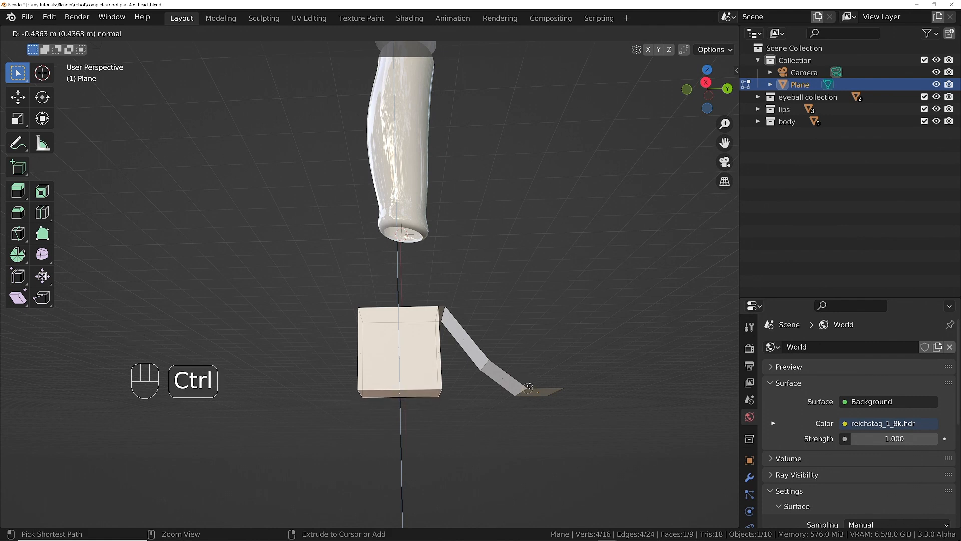
ctrl+click(528, 387)
Raise the heel block's bottom face about 0.058 m and extrude it back down about 0.058 m to the toe's height
middle_drag(397, 398, 411, 405)
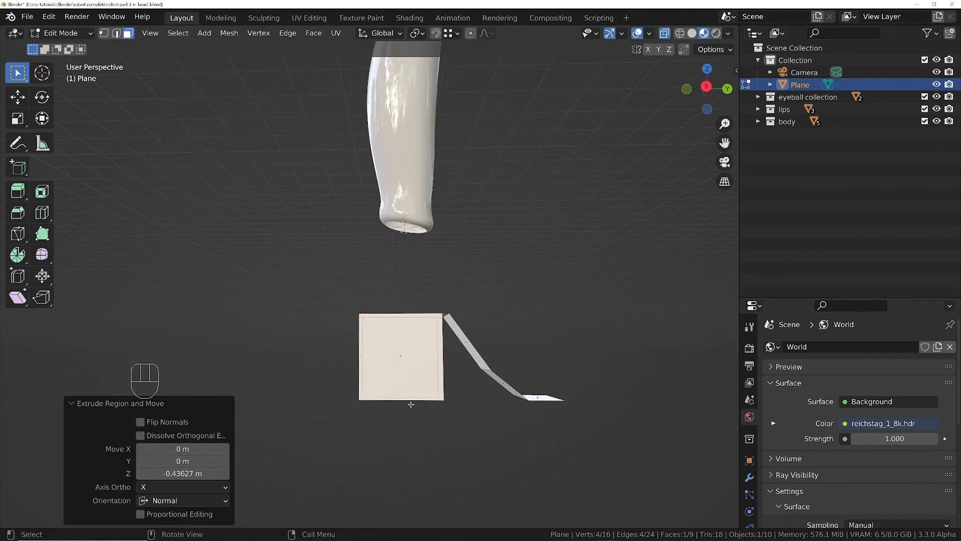
key(g)
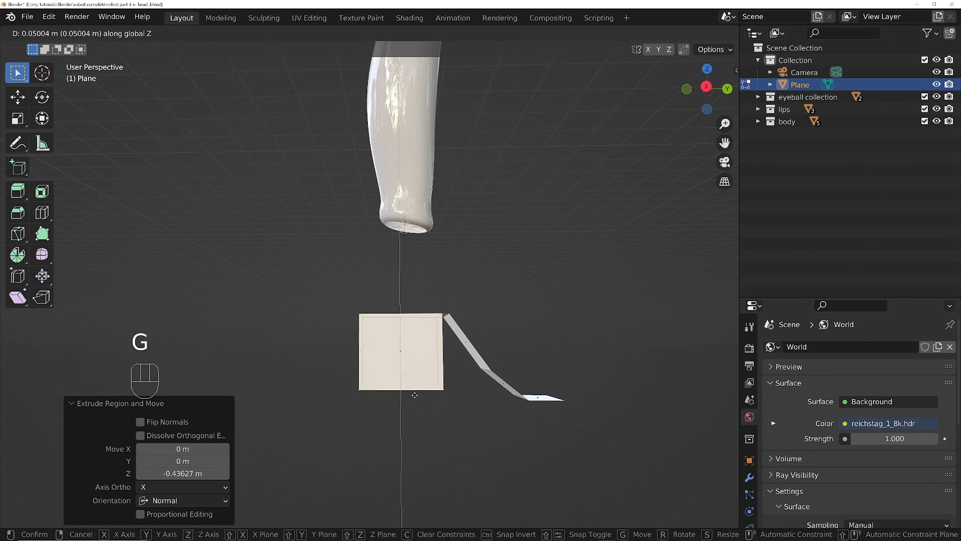
click(415, 393)
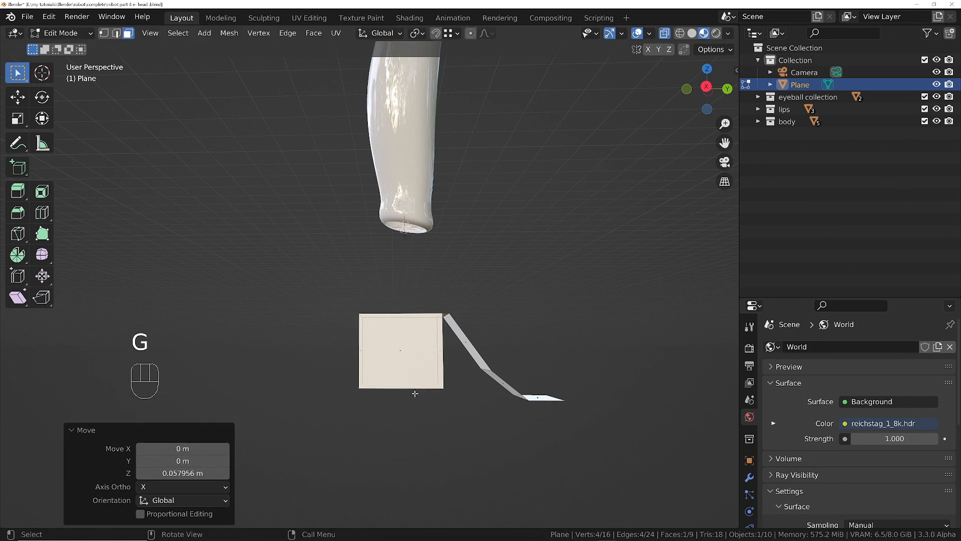
key(e)
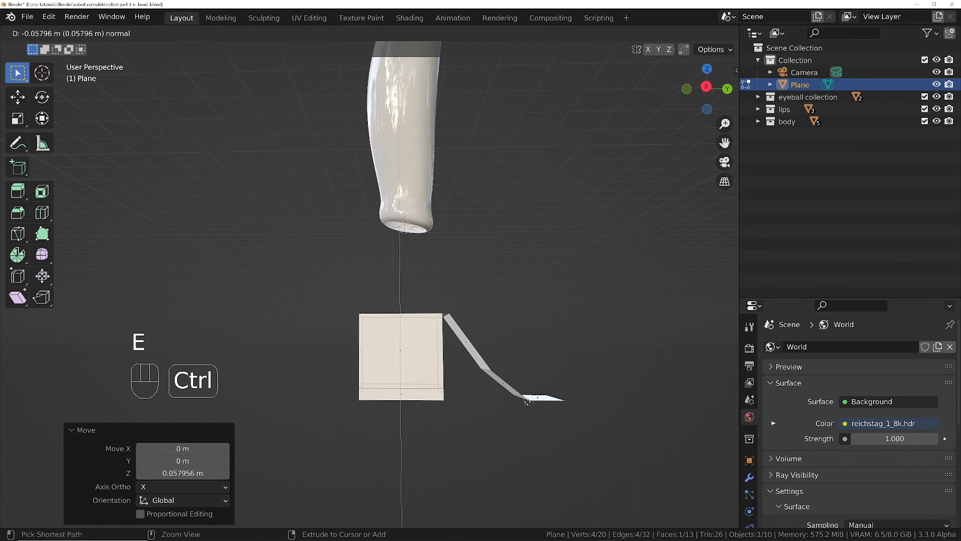
click(528, 401)
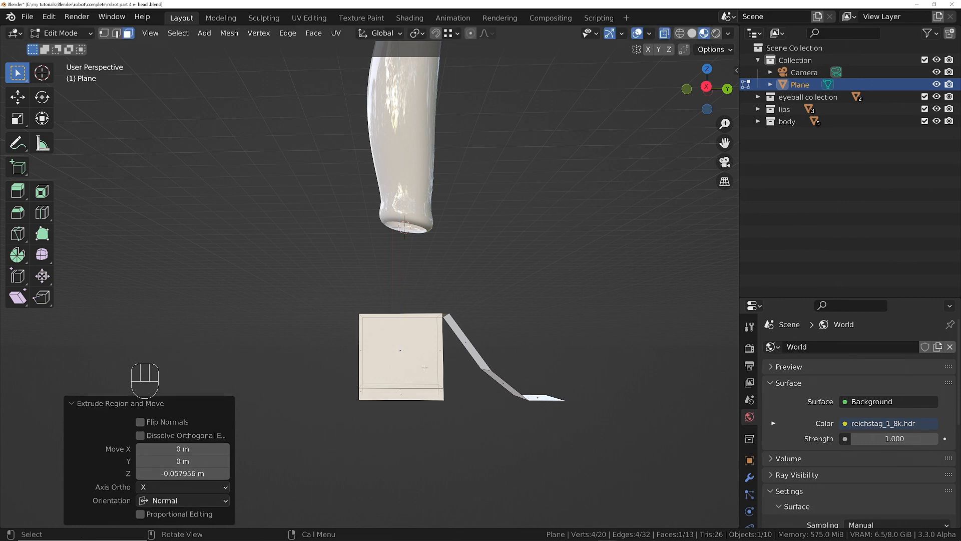
Expand the selection to the heel's lowest segment and scale it to about 0.077 in X and Y only
middle_drag(425, 367, 383, 405)
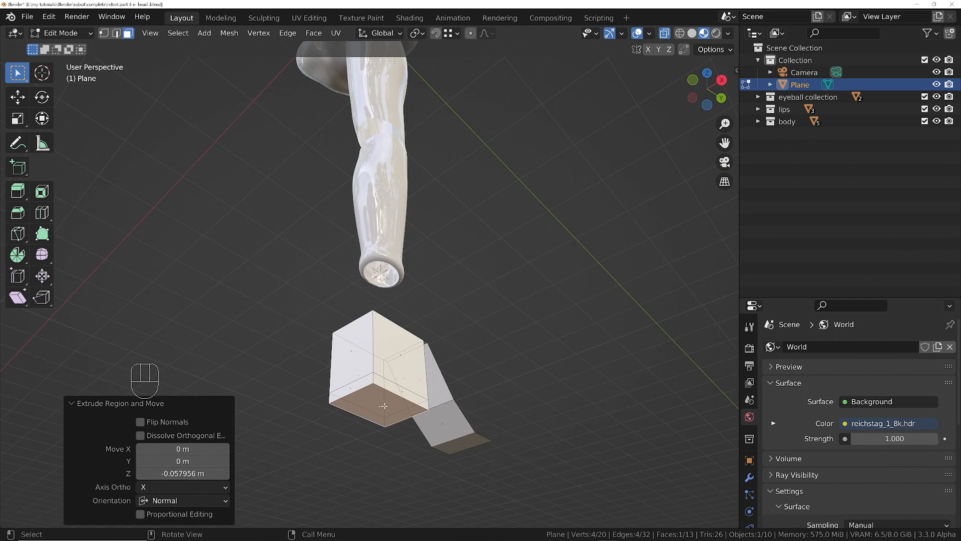
key(ctrl+KP_Add)
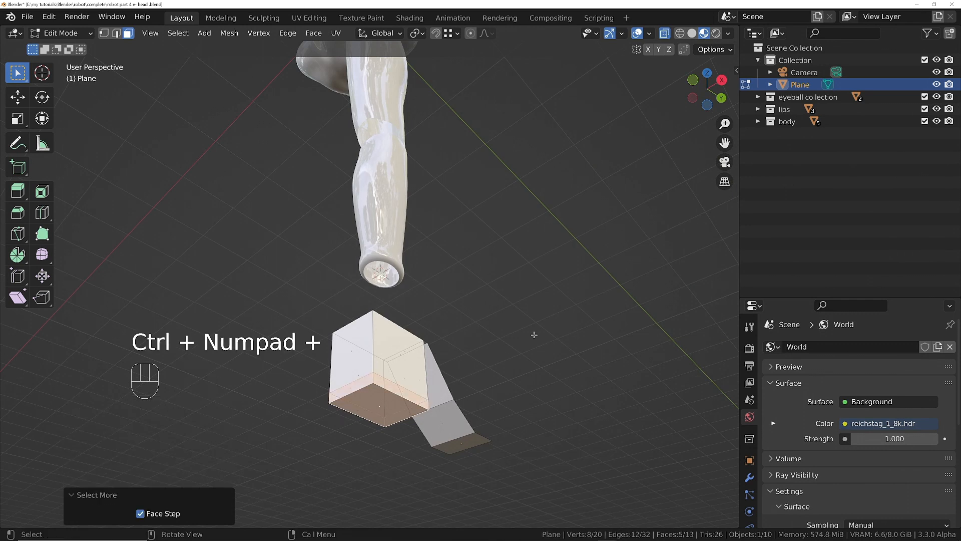
middle_drag(534, 334, 516, 418)
key(s)
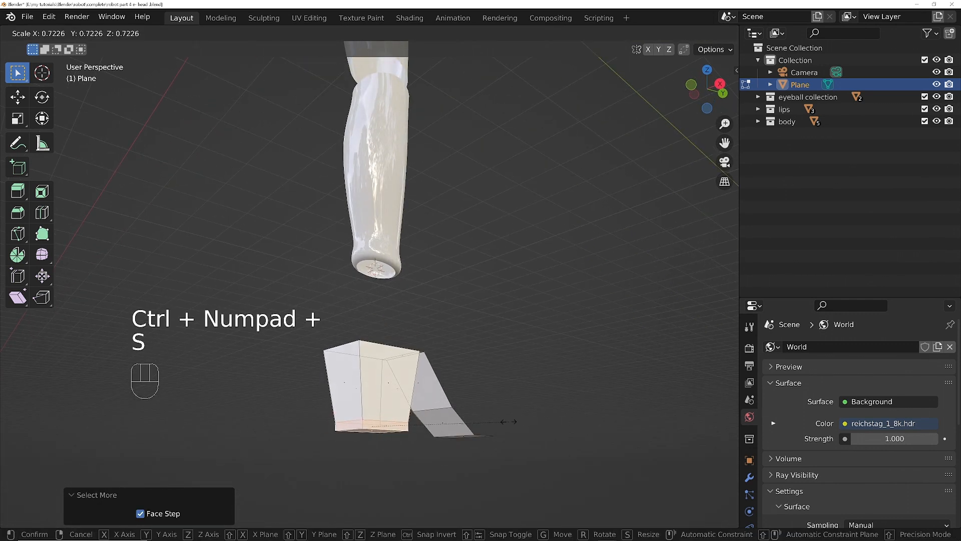
key(shift+z)
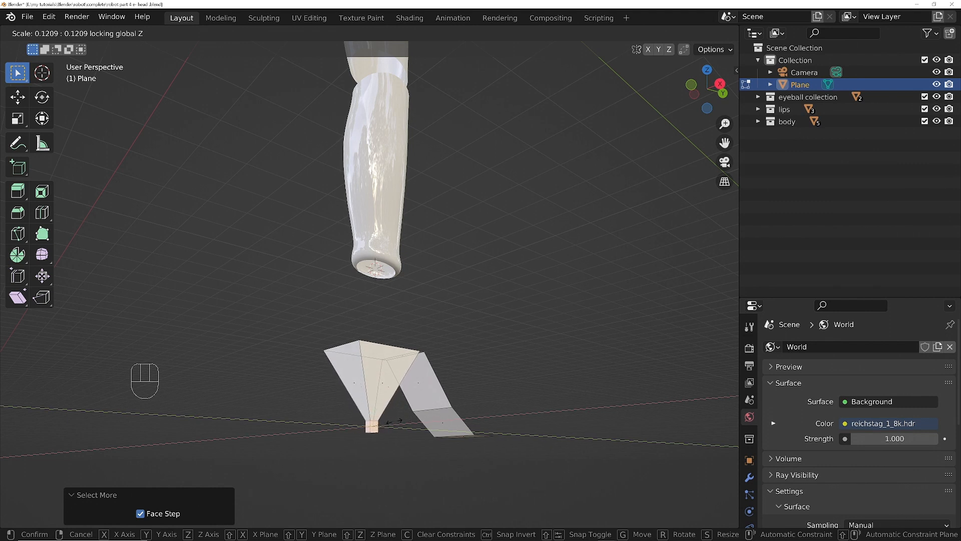
click(393, 426)
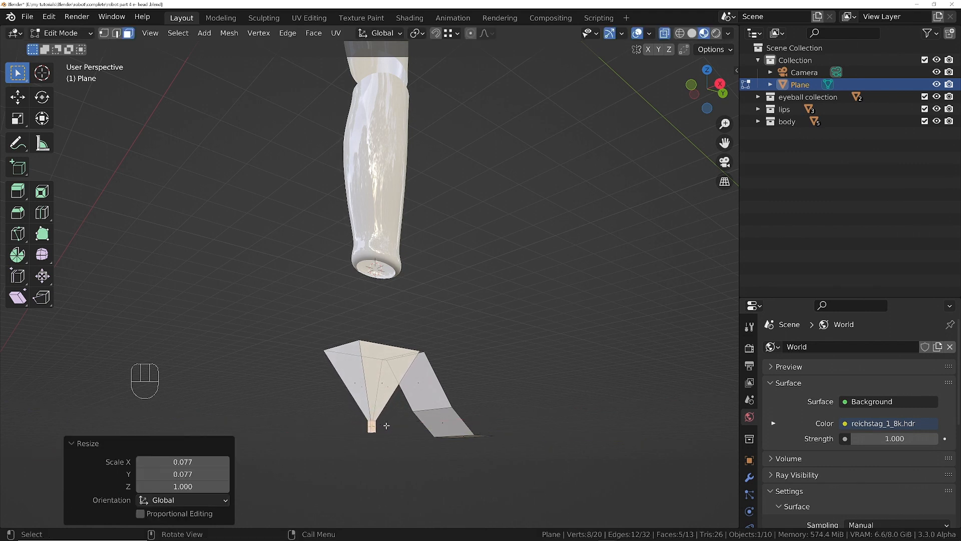
Add a centred horizontal loop cut around the tapered heel and scale it to about 0.337
middle_drag(393, 426, 376, 368)
key(ctrl+r)
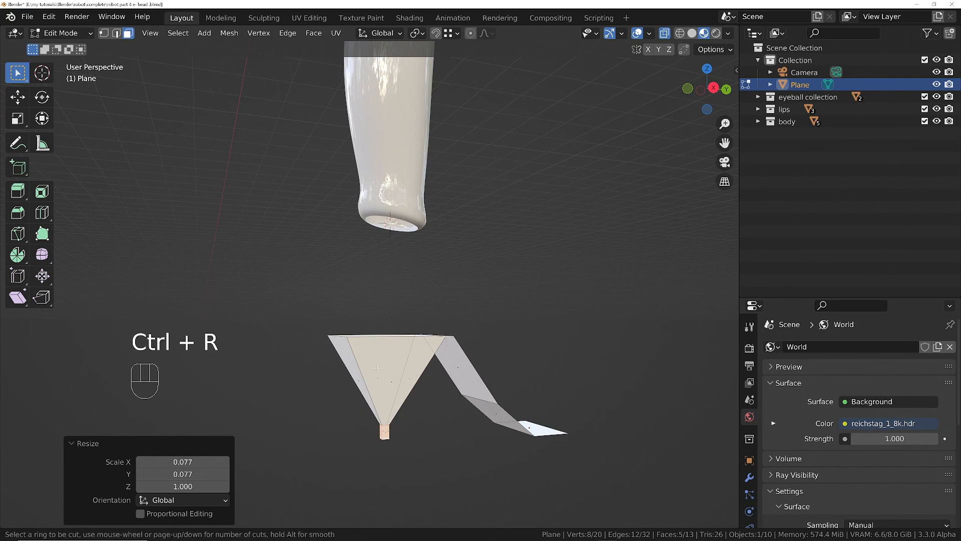
click(376, 381)
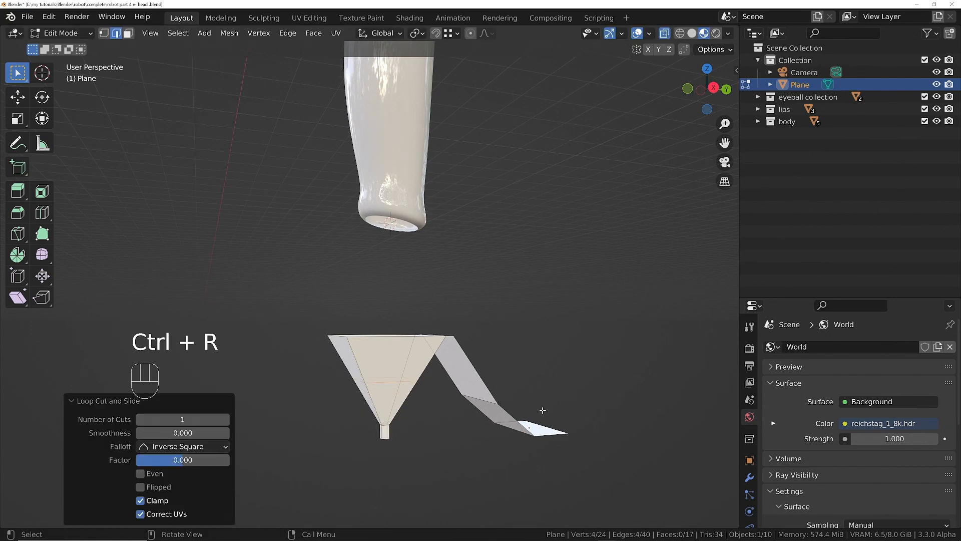
key(s)
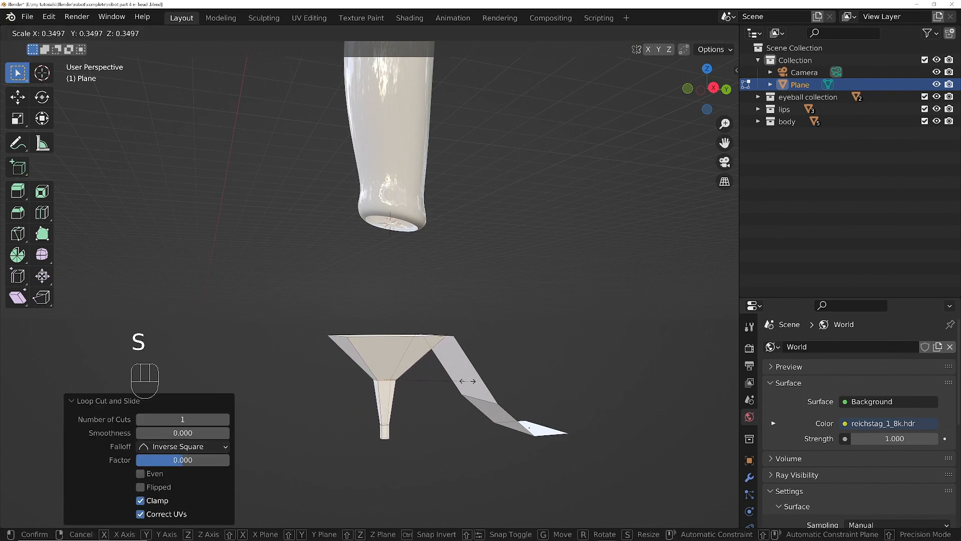
click(465, 382)
Raise the heel's middle loop about 0.126 m along Z, close beneath the sole
key(g)
key(z)
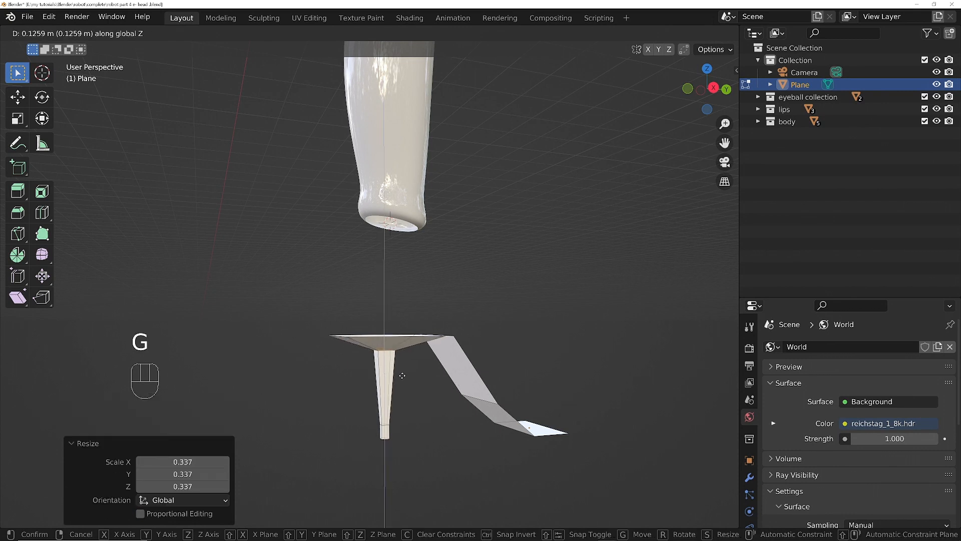
click(402, 374)
Move the heel's rear upper edge about 0.038 m backwards along negative Y to thicken its top
middle_drag(402, 373, 419, 360)
click(413, 361)
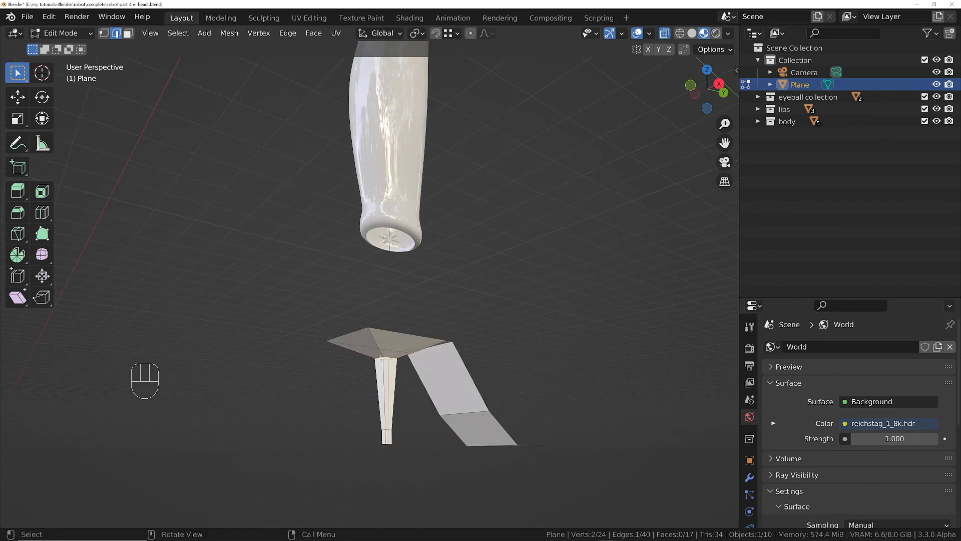
scroll(382, 359, up, 2)
middle_drag(381, 358, 384, 357)
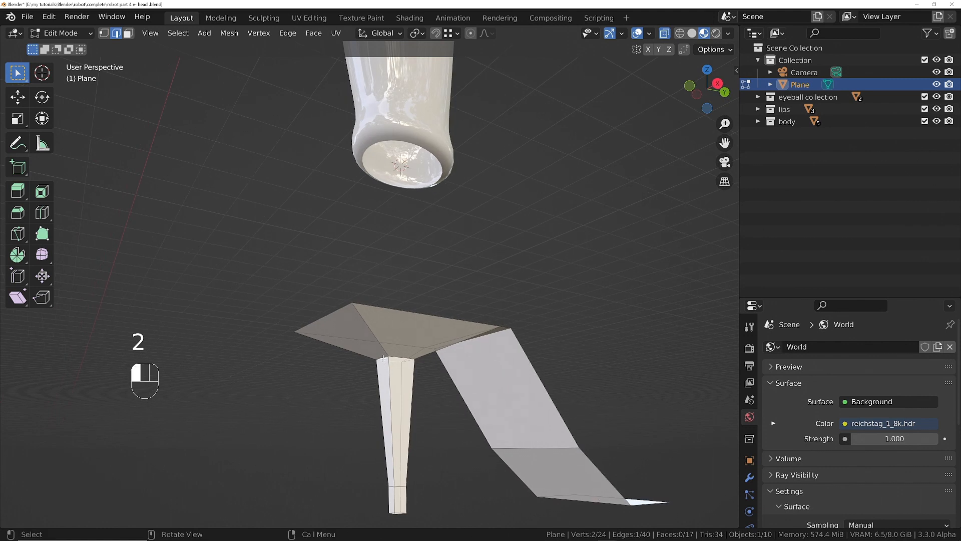
key(g)
key(y)
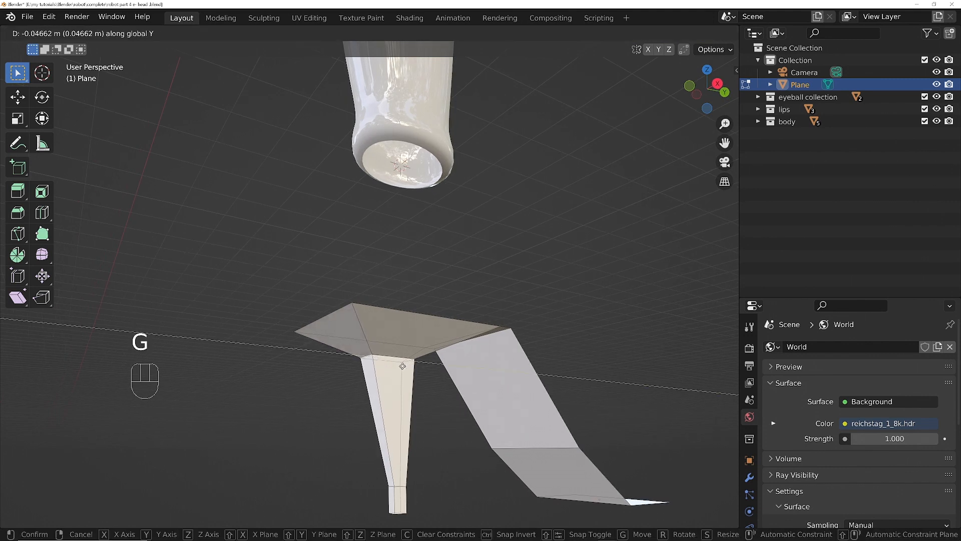
click(399, 367)
middle_drag(399, 368, 385, 355)
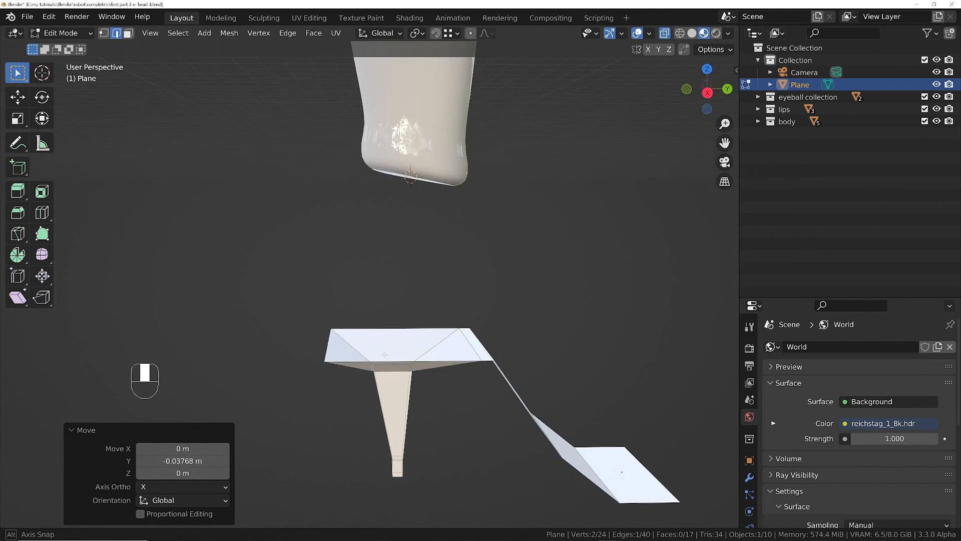
Select the sole's outer side and back edges and extrude them as edges about 0.112 m upward along Z
middle_drag(527, 384, 437, 337)
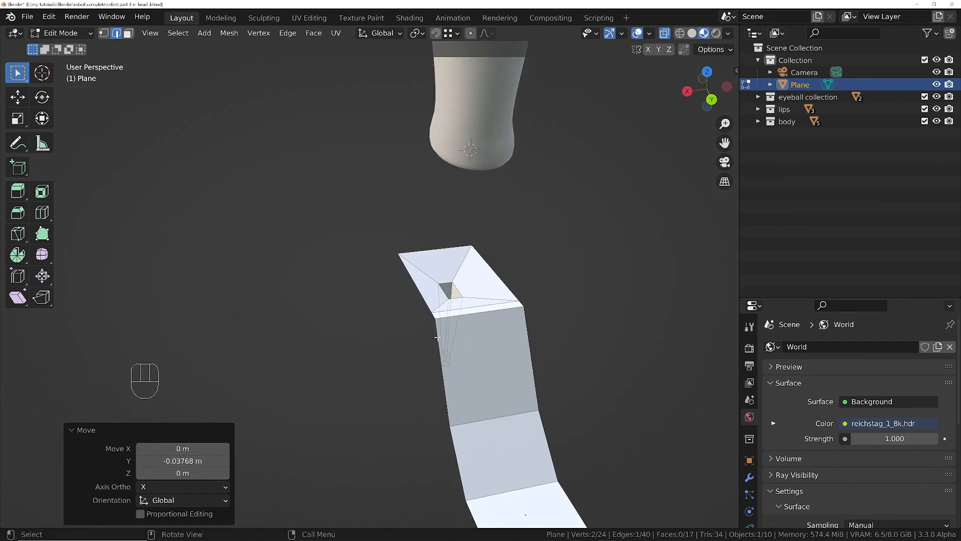
alt+click(418, 284)
mouse_move(486, 348)
middle_down()
mouse_move(534, 345)
mouse_move(502, 346)
middle_up()
key(g)
click(500, 317)
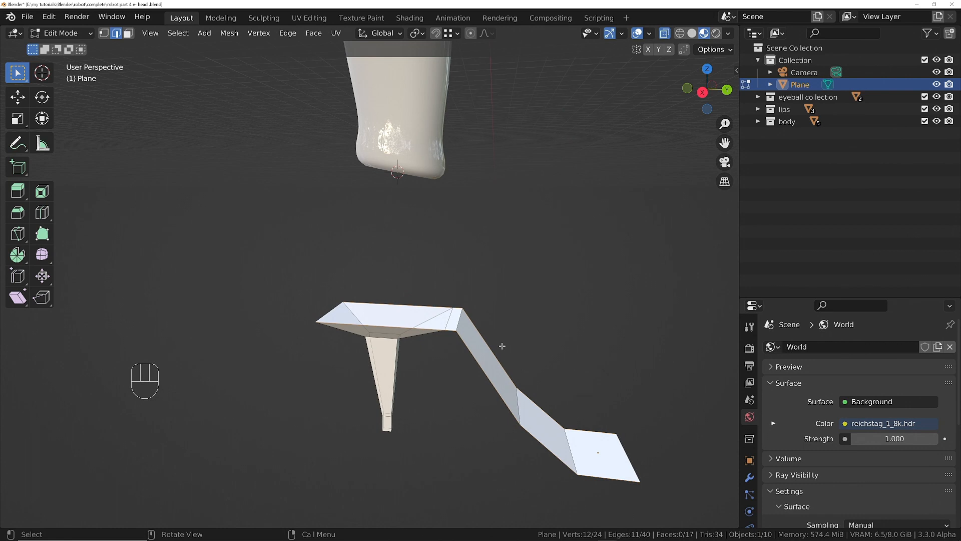
key(alt+e)
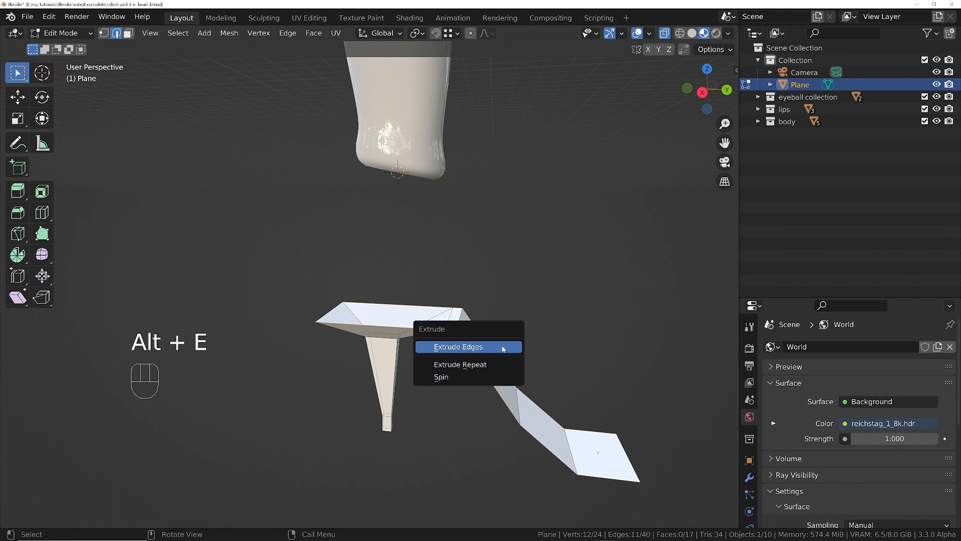
click(503, 347)
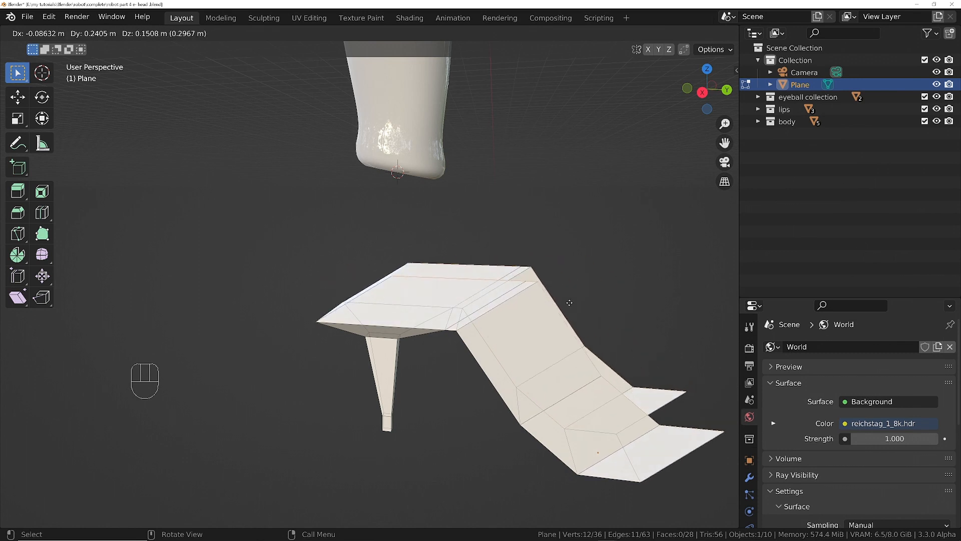
key(z)
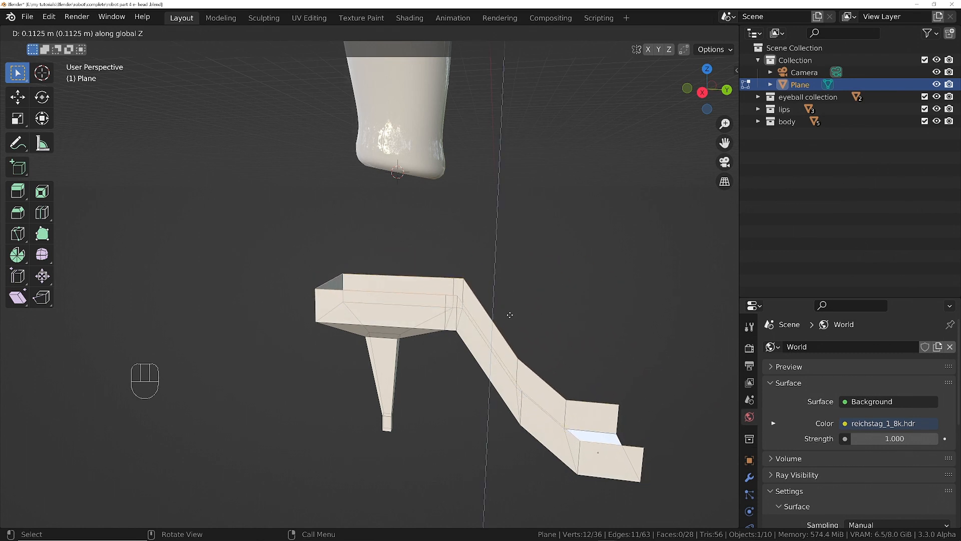
click(509, 316)
middle_drag(509, 316, 440, 363)
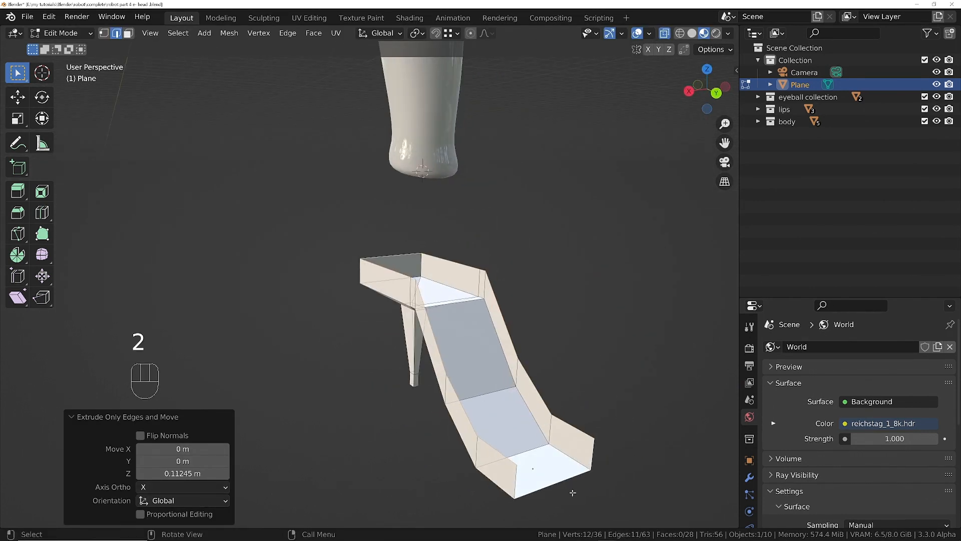
Fill the open toe front and the open top of the foot with faces, and turn X-ray off
click(565, 472)
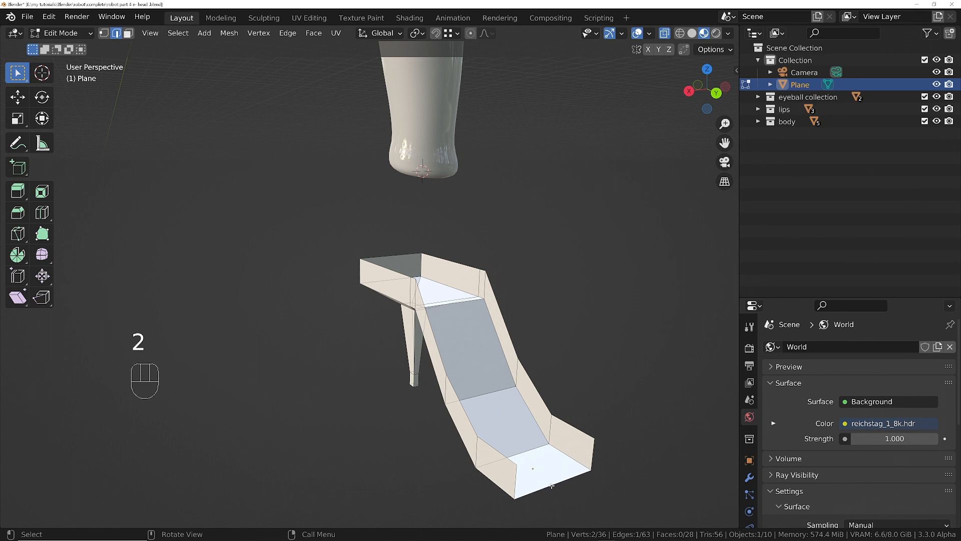
key(f)
key(f)
key(f)
key(f)
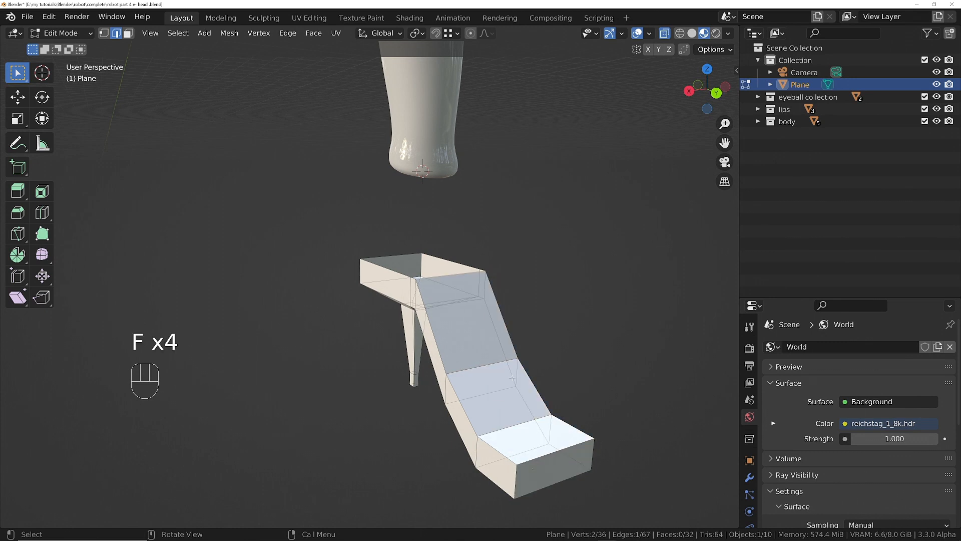
mouse_move(513, 378)
middle_down()
mouse_move(551, 365)
mouse_move(573, 347)
mouse_move(569, 332)
mouse_move(397, 299)
mouse_move(495, 306)
mouse_move(592, 274)
mouse_move(600, 240)
mouse_move(569, 210)
mouse_move(374, 343)
mouse_move(449, 353)
mouse_move(420, 353)
mouse_move(428, 300)
middle_up()
key(f)
key(z)
key(Escape)
scroll(421, 350, down, 1)
middle_drag(463, 370, 403, 359)
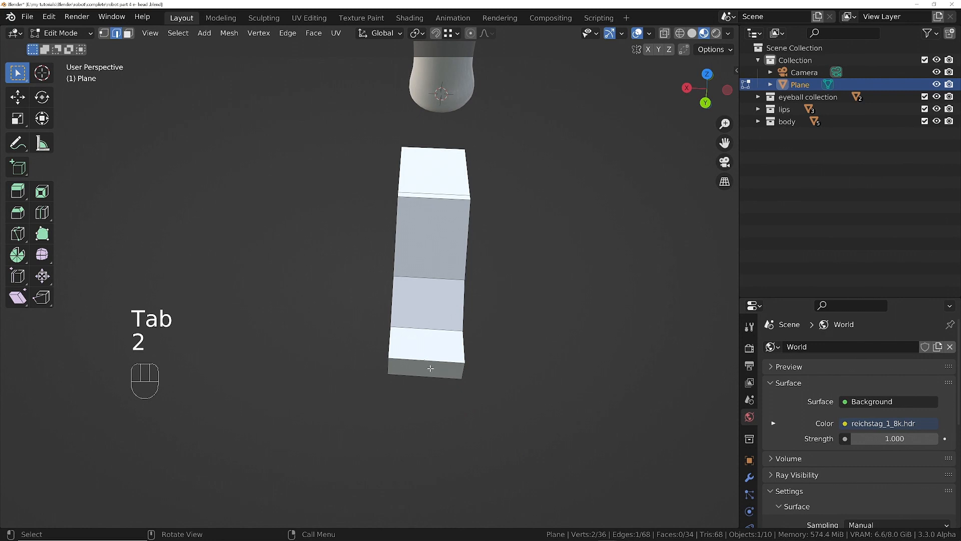
Narrow the toe's front face by scaling it to about 0.654 along X and then further in X and Y only
middle_drag(430, 369, 452, 315)
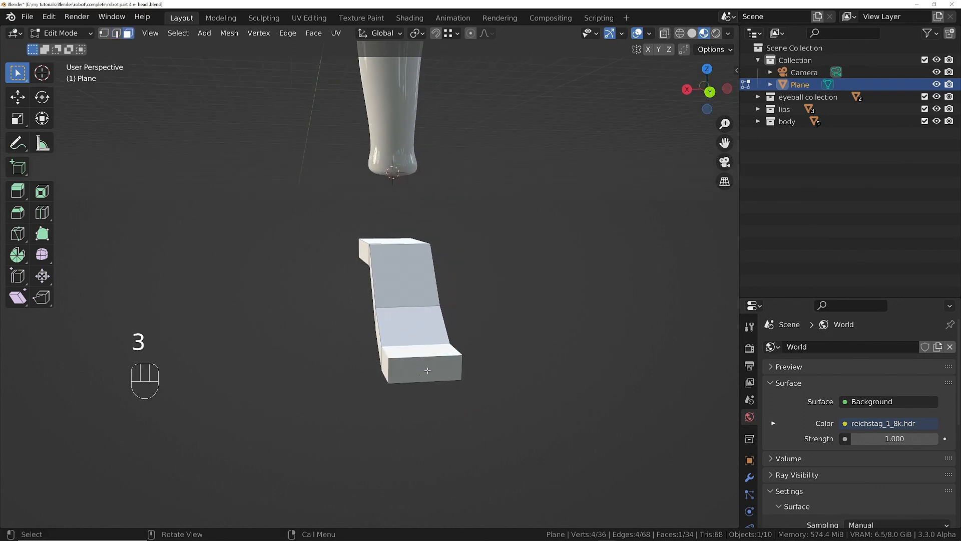
middle_drag(496, 361, 478, 369)
key(s)
key(y)
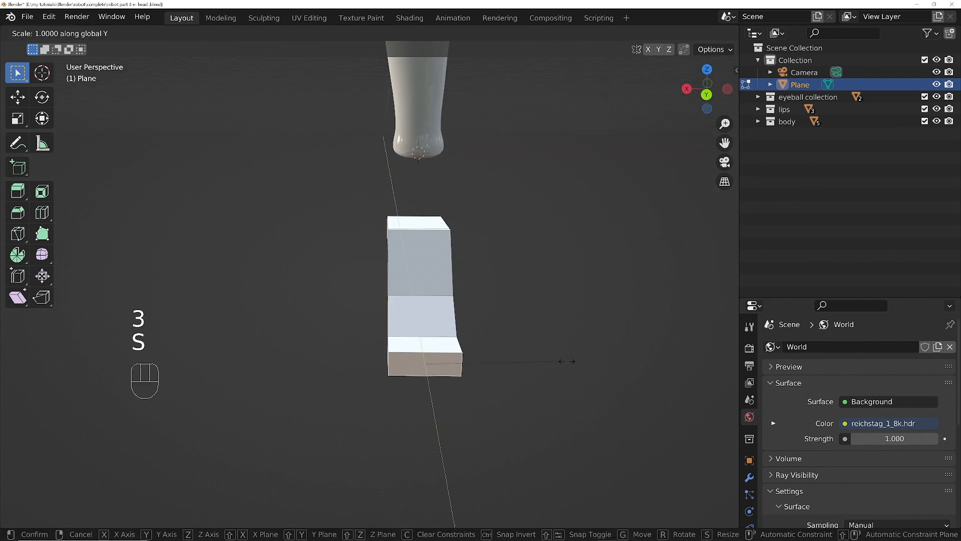
key(x)
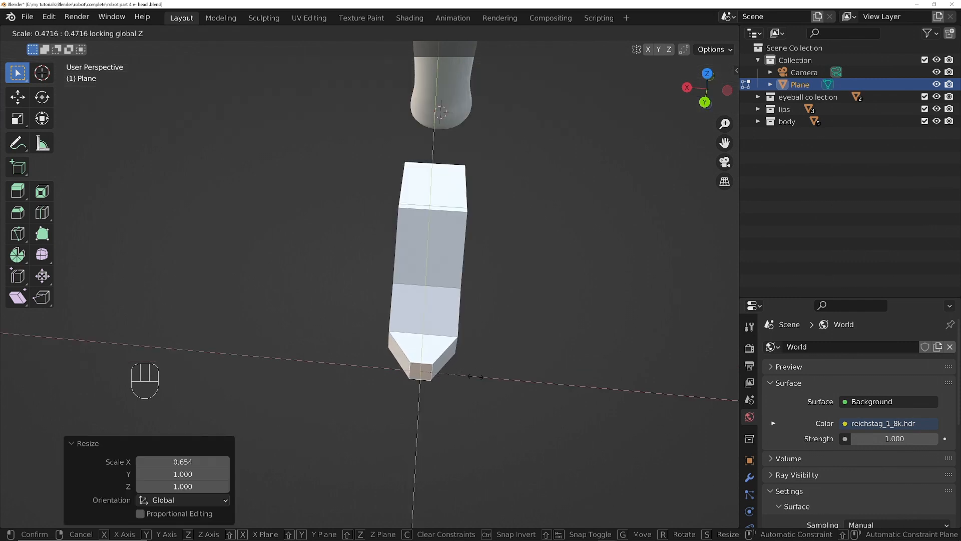
click(481, 370)
Slide the toe's top front edge straight down with unclamped edge slide to make the tip thinner
middle_drag(483, 369, 501, 339)
scroll(438, 363, up, 3)
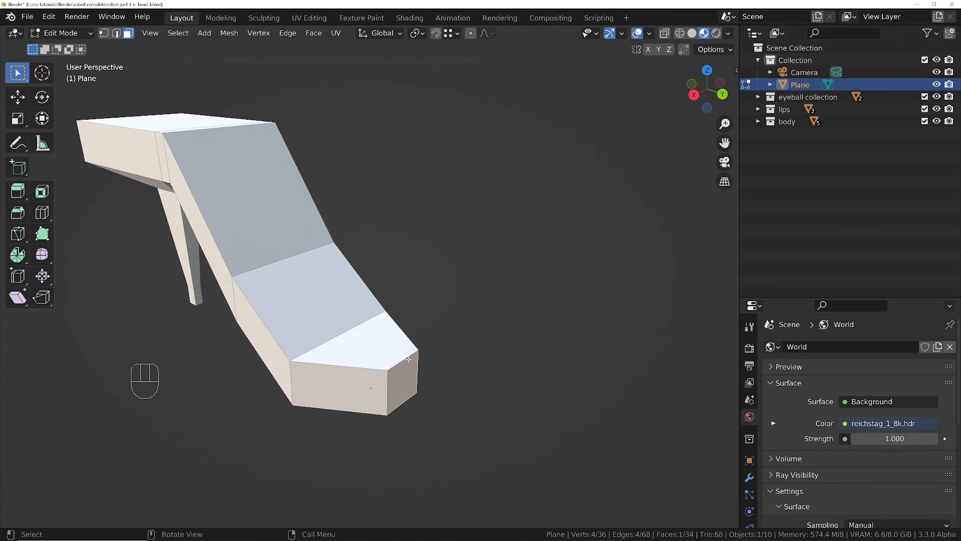
key(2)
click(408, 359)
key(g)
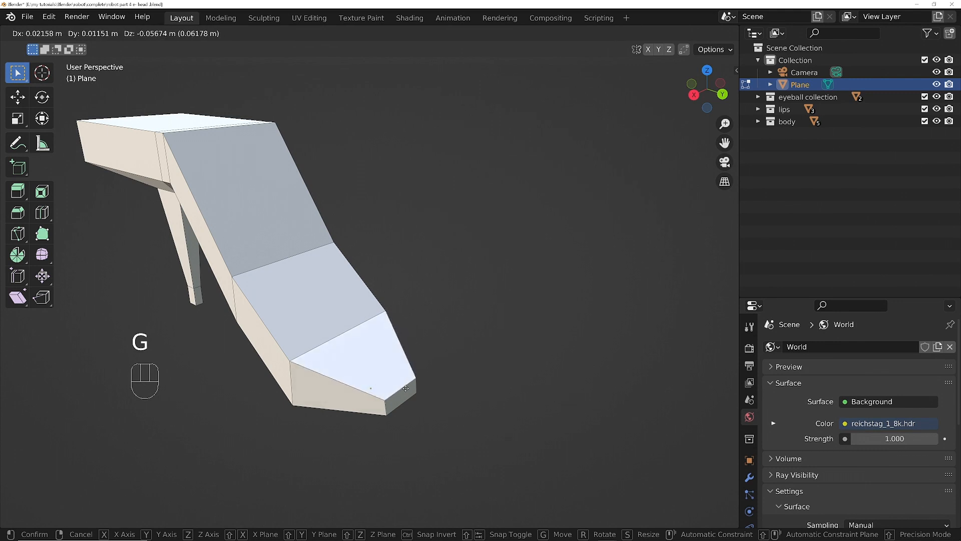
key(g)
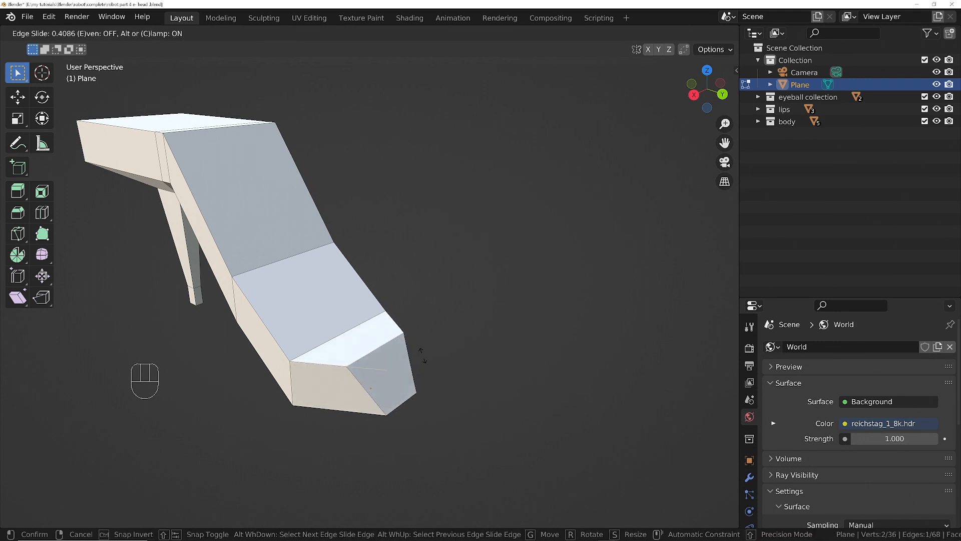
key(alt)
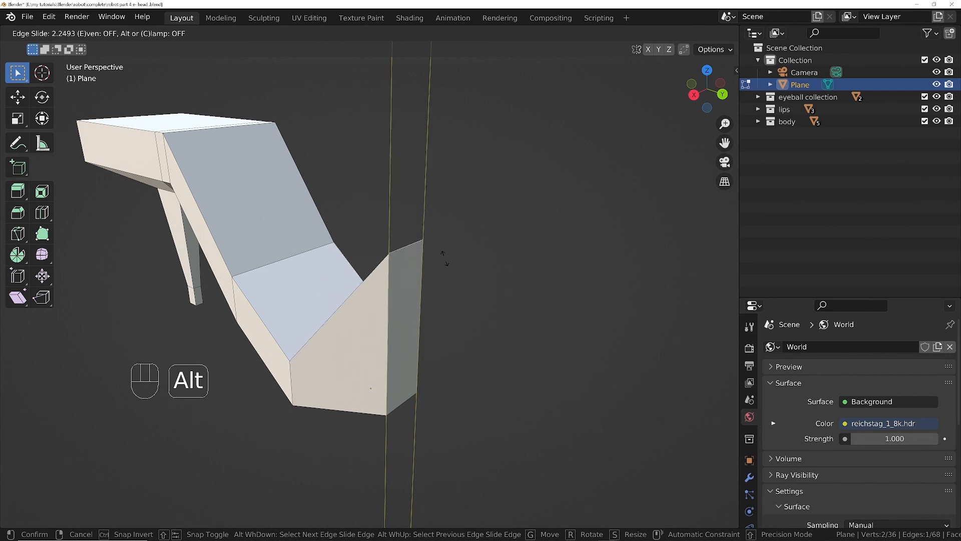
click(423, 400)
Move the toe's top front edge about 0.042 m along Y
middle_drag(420, 395, 491, 292)
key(g)
key(y)
click(485, 354)
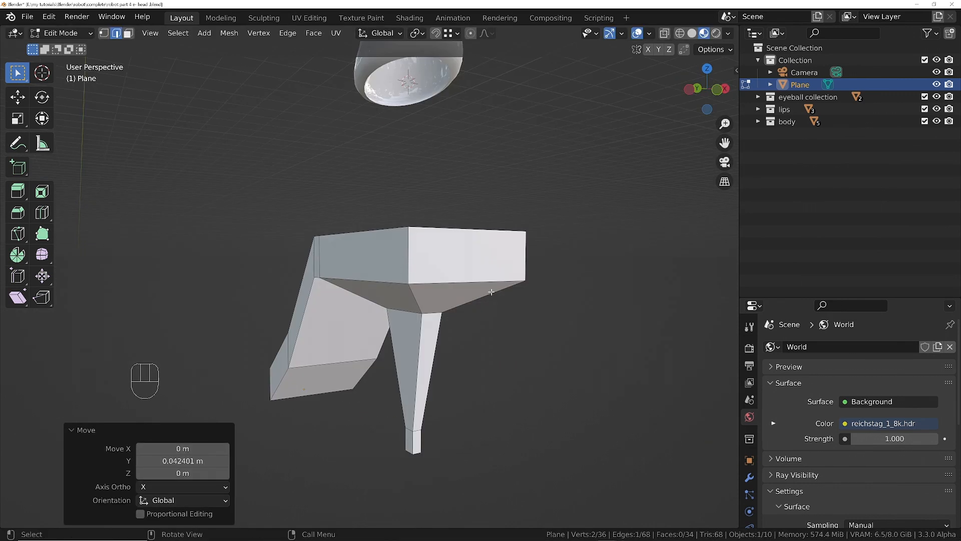
Widen the heel's upper end, where it meets the sole, by scaling it along X
click(418, 316)
middle_drag(429, 317, 451, 315)
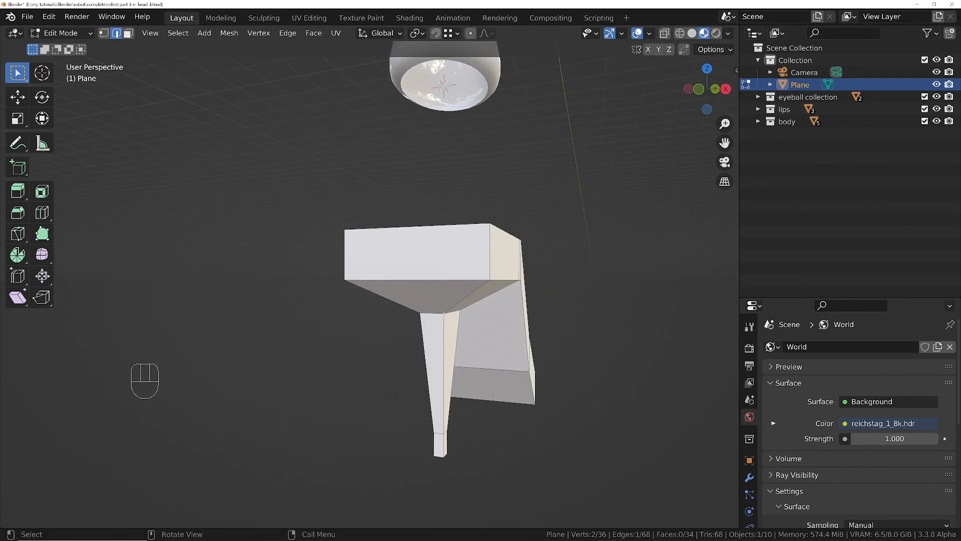
key(s)
key(x)
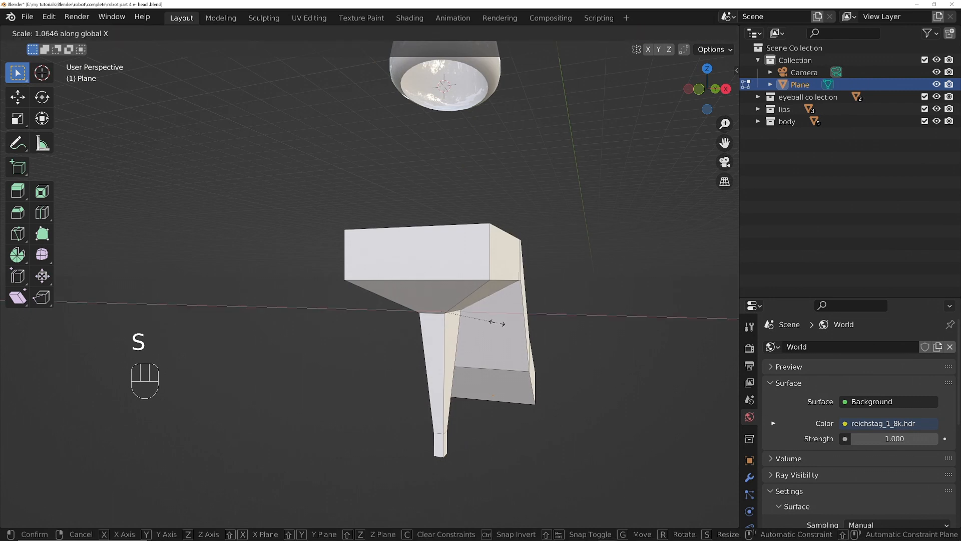
click(555, 330)
middle_drag(555, 330, 488, 346)
Turn on X-ray, select all vertices of the heel spike and move them about 0.074 m backwards along negative Y
key(1)
key(z)
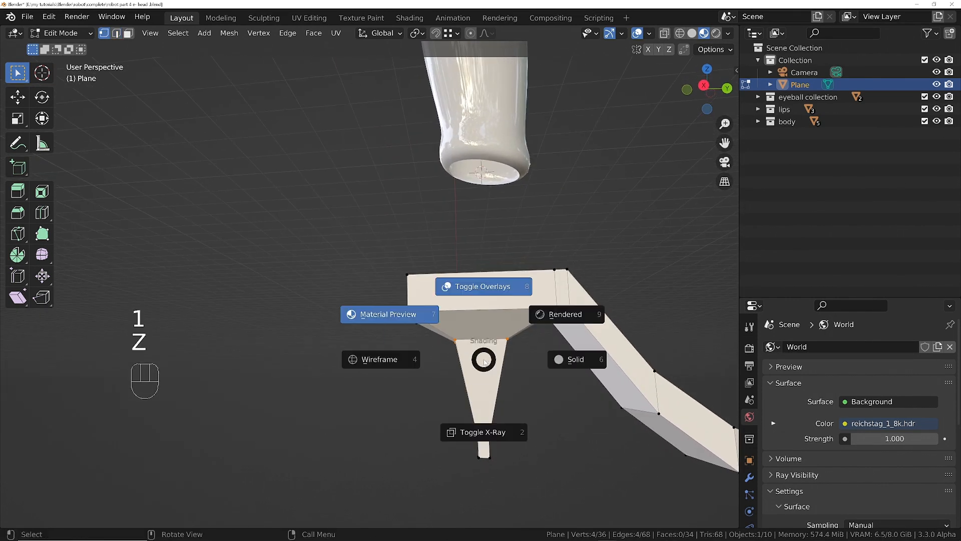
click(462, 375)
drag(437, 476, 532, 339)
key(g)
key(y)
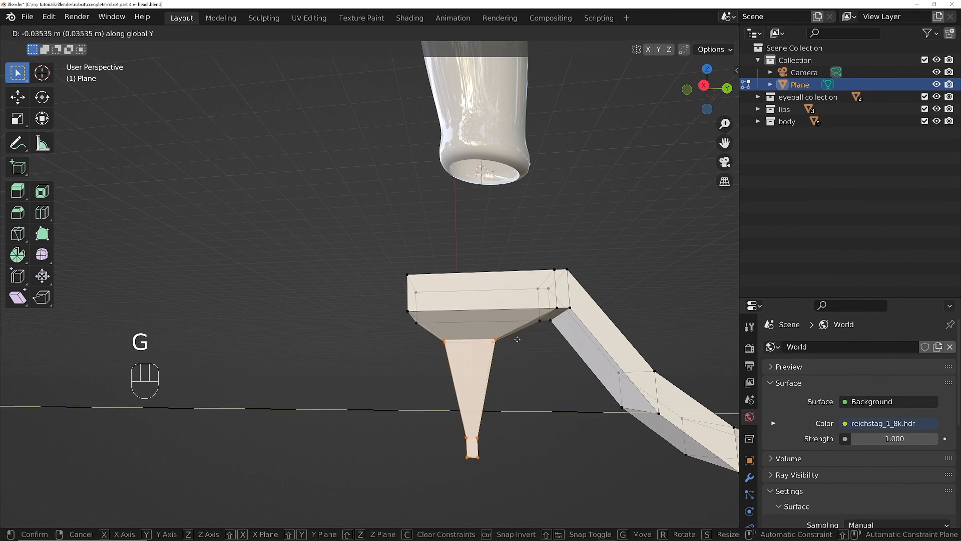
click(503, 343)
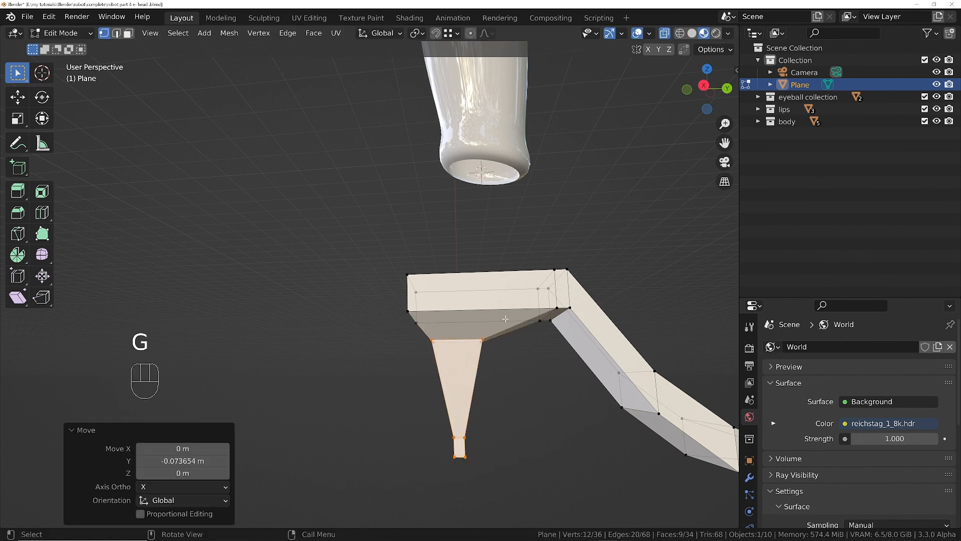
middle_drag(503, 342, 420, 393)
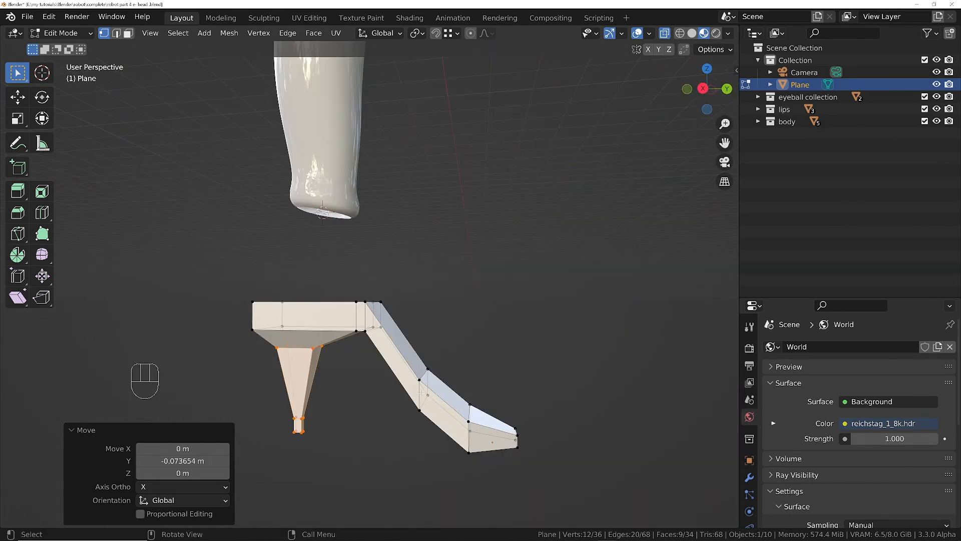
Reshape the instep by moving its middle top edge about 0.053 m along Y and 0.032 m along Z, and adjust the slope further
key(2)
click(423, 377)
key(g)
click(453, 370)
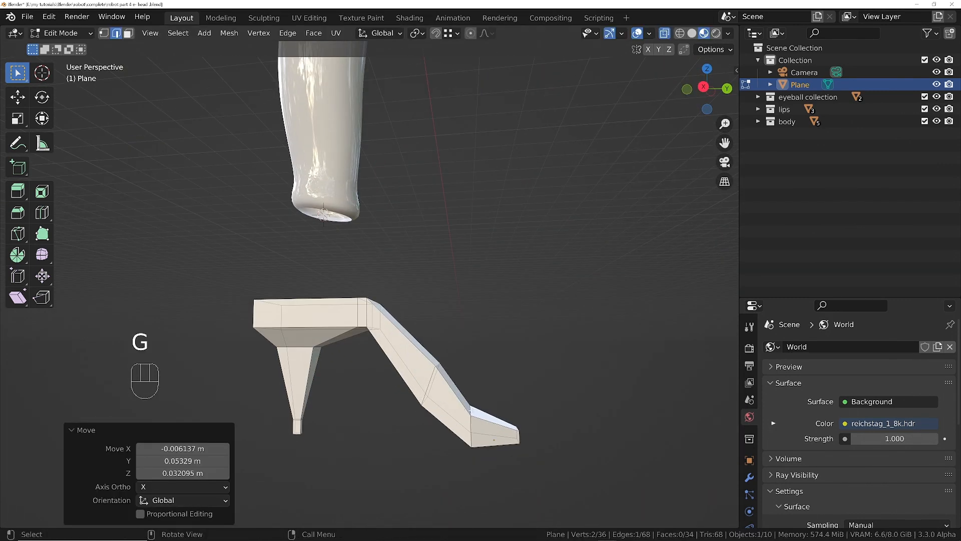
key(g)
click(461, 388)
Select the adjoining top faces of the rear platform above the heel and raise them along Z
middle_drag(375, 320, 395, 320)
key(3)
click(314, 282)
shift+click(364, 283)
key(g)
key(z)
click(365, 268)
Flare the heel tip by scaling its bottom face to about 2.071
scroll(395, 358, up, 4)
click(355, 380)
key(s)
click(352, 368)
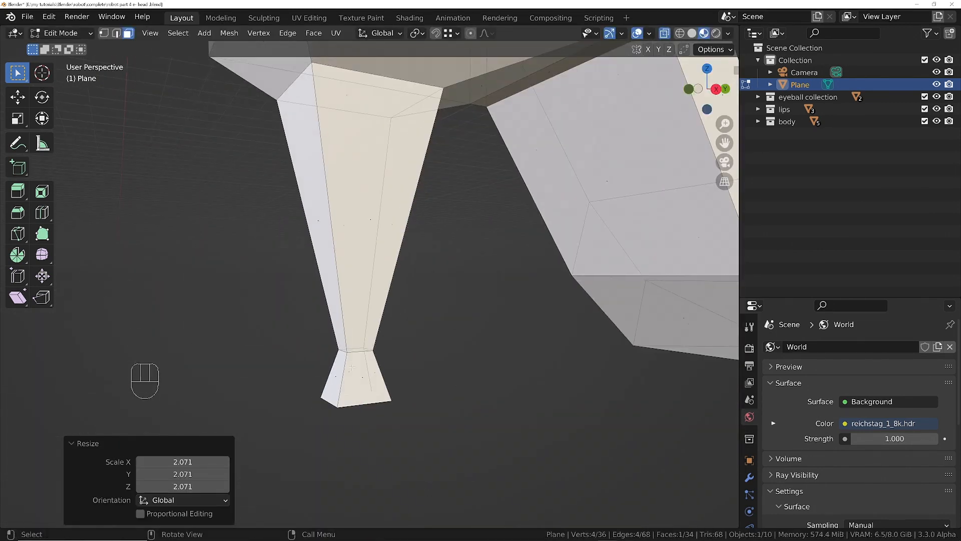
Bevel the edge loop at the heel's narrowest point with one segment and a width of about 0.0014 m
scroll(356, 353, up, 2)
key(2)
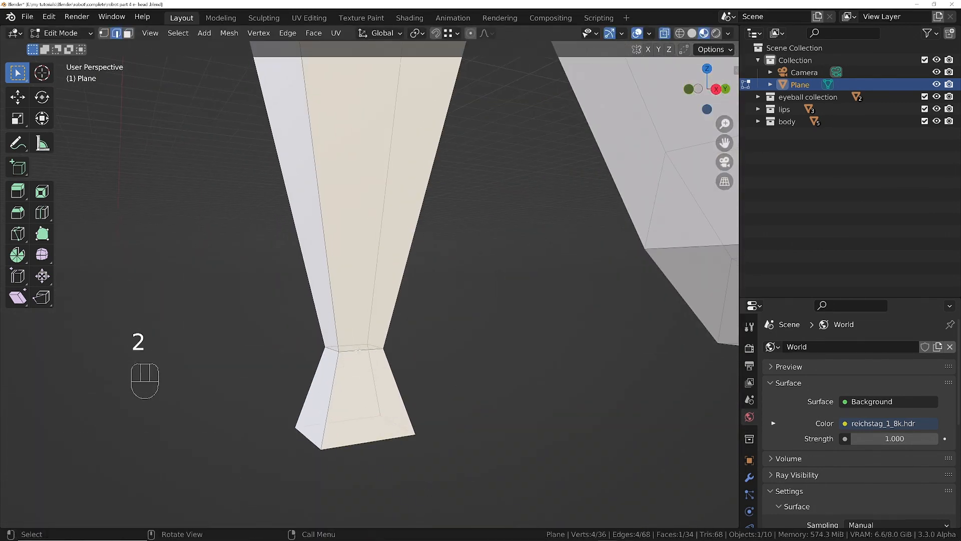
alt+click(357, 350)
key(ctrl+b)
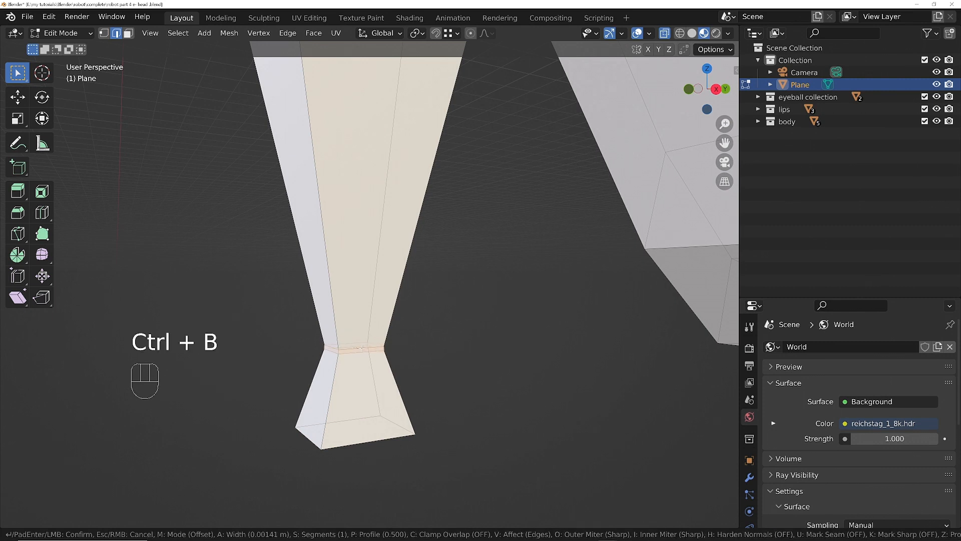
click(362, 348)
Add six evenly spaced horizontal loop cuts around the tapered heel
ctrl+middle_drag(362, 345, 393, 350)
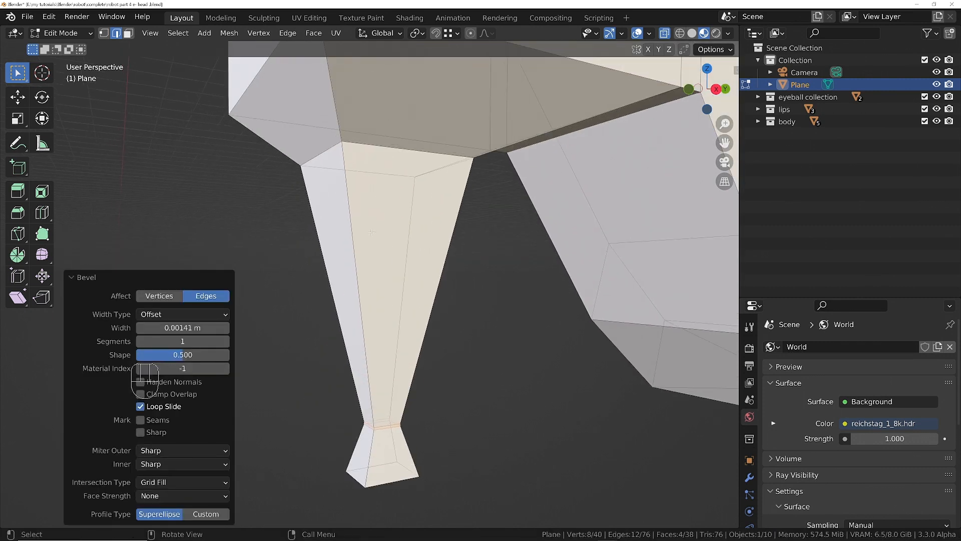
key(ctrl+r)
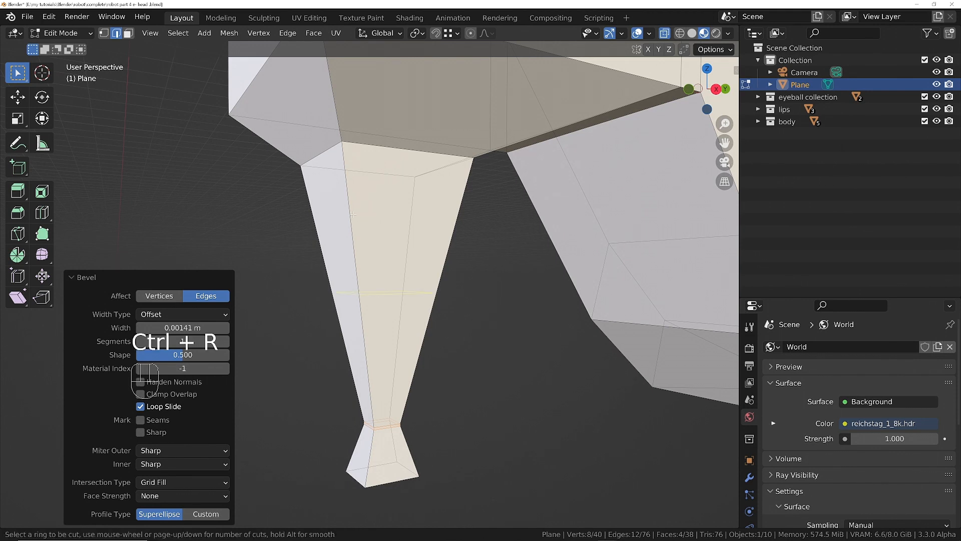
scroll(353, 214, up, 3)
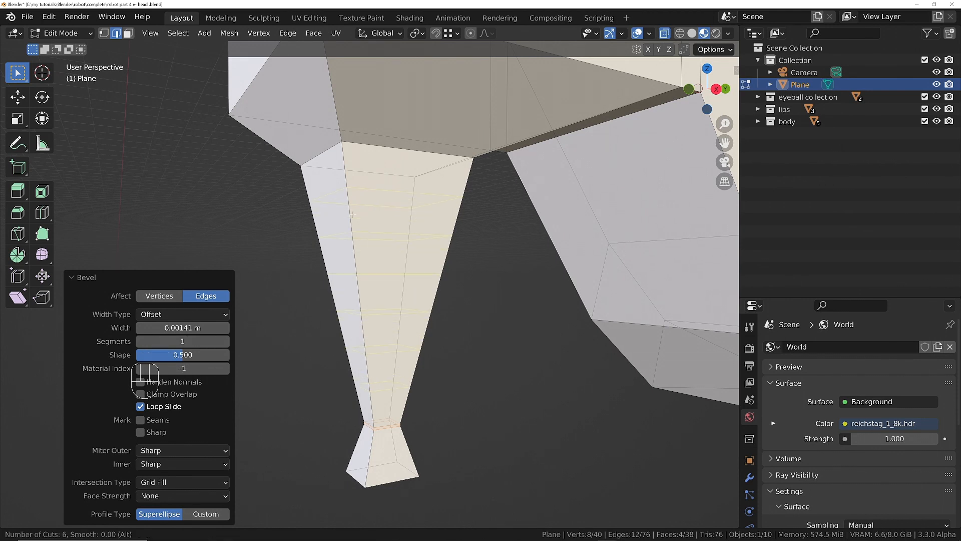
click(353, 214)
right_click(353, 214)
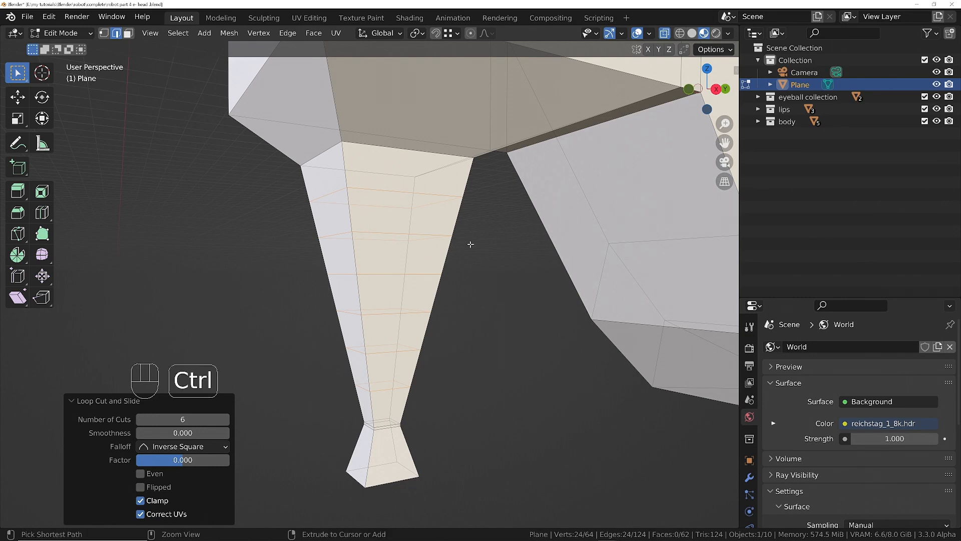
Bevel the six horizontal loops around the heel with one segment and a width of about 0.0079 m
key(ctrl+b)
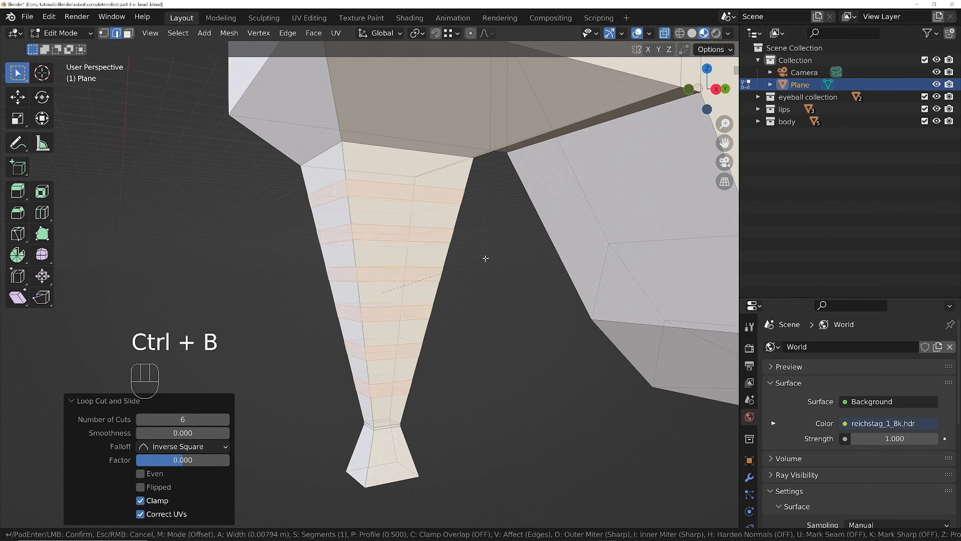
click(485, 258)
middle_drag(485, 258, 414, 245)
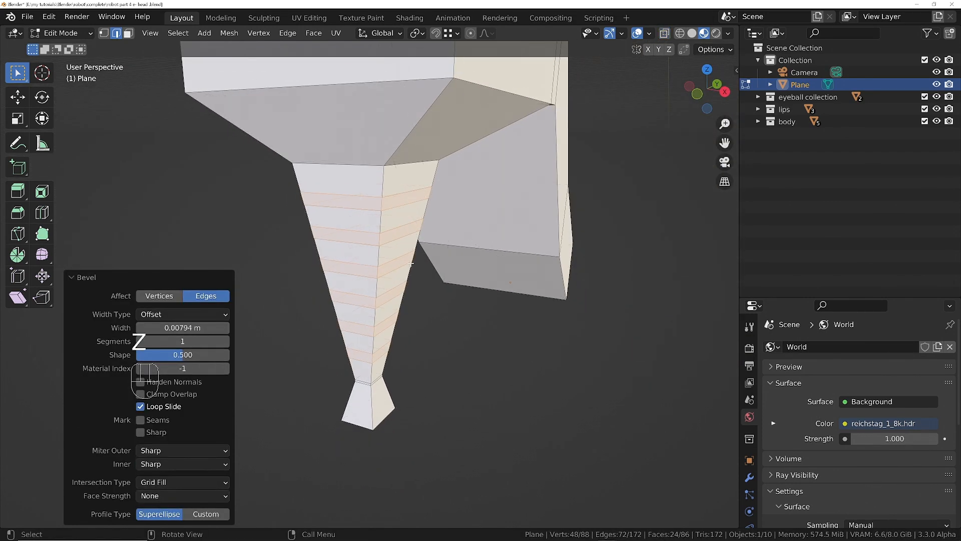
Extrude the six beveled bands of the heel outward along their normals with an offset of -0.035 m
key(alt+e)
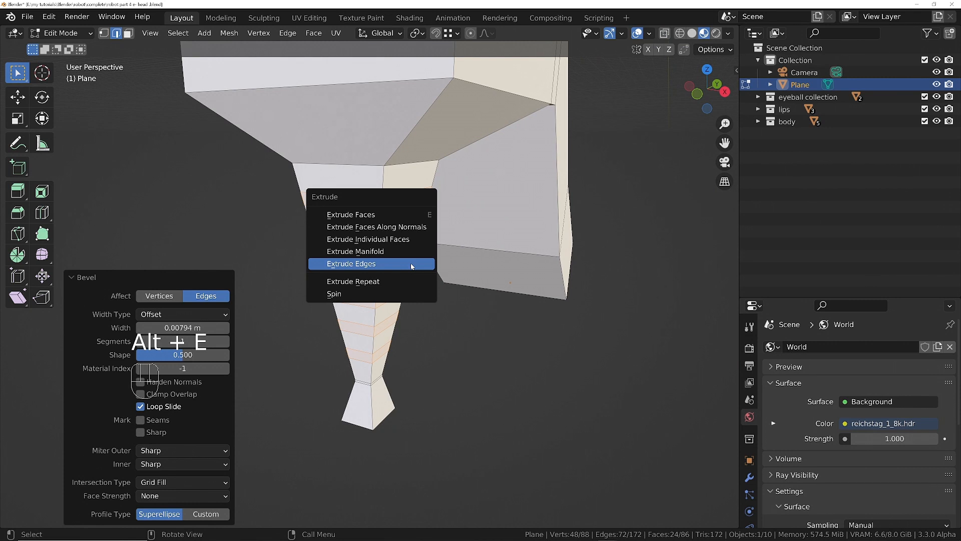
click(408, 227)
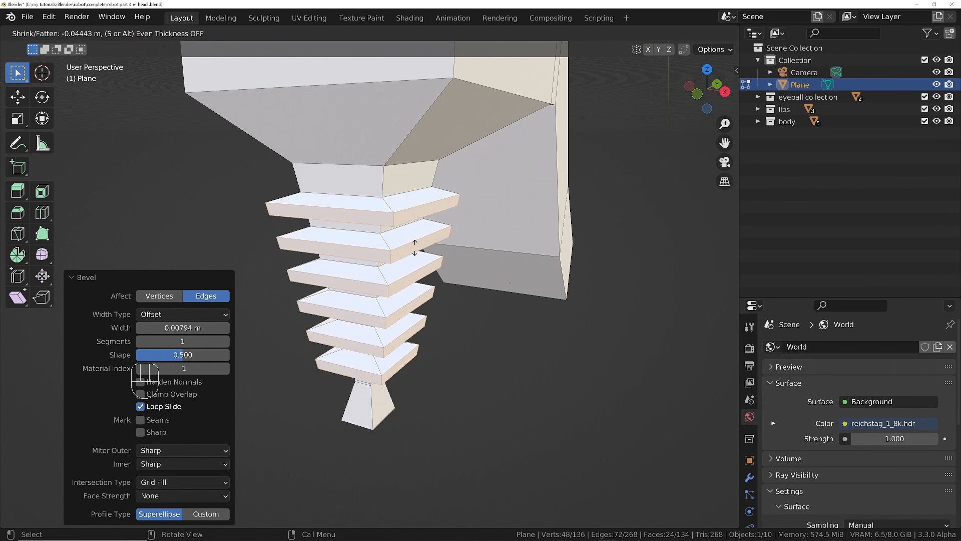
click(414, 241)
middle_drag(414, 240, 303, 247)
ctrl+middle_drag(368, 203, 412, 324)
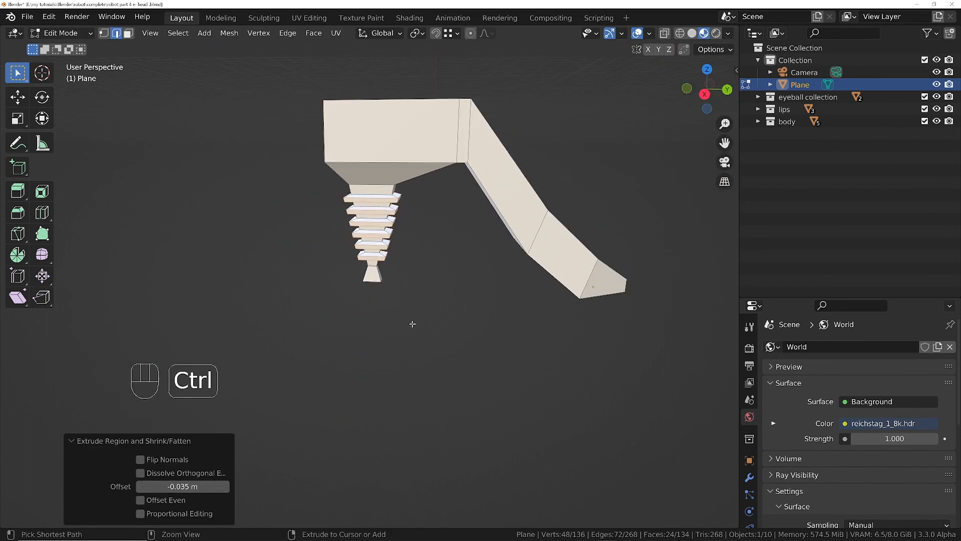
shift+middle_drag(396, 225, 399, 263)
ctrl+middle_drag(400, 290, 399, 180)
Return to Object Mode and add a level 2 Subdivision modifier to the foot
key(Tab)
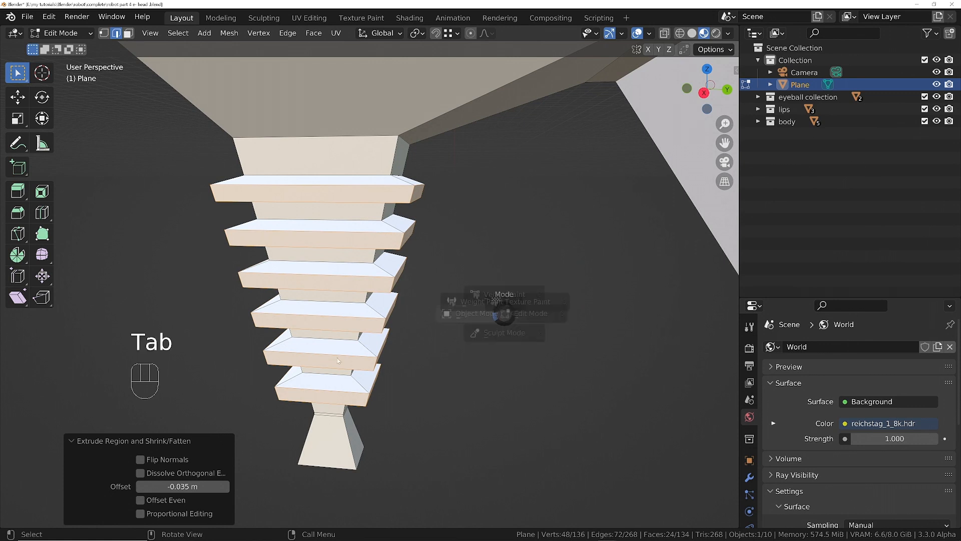
ctrl+middle_drag(396, 240, 465, 196)
shift+middle_drag(466, 196, 502, 213)
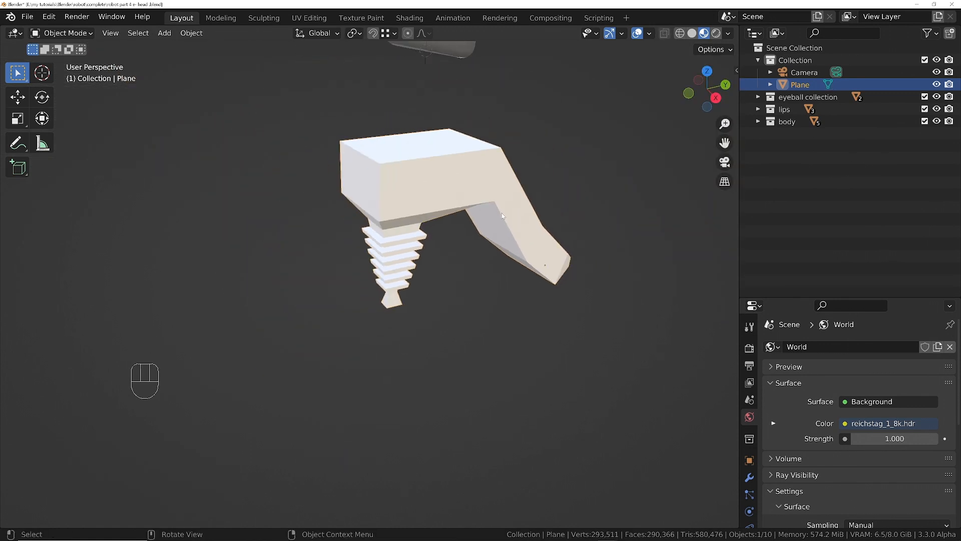
key(ctrl+2)
middle_drag(502, 213, 417, 205)
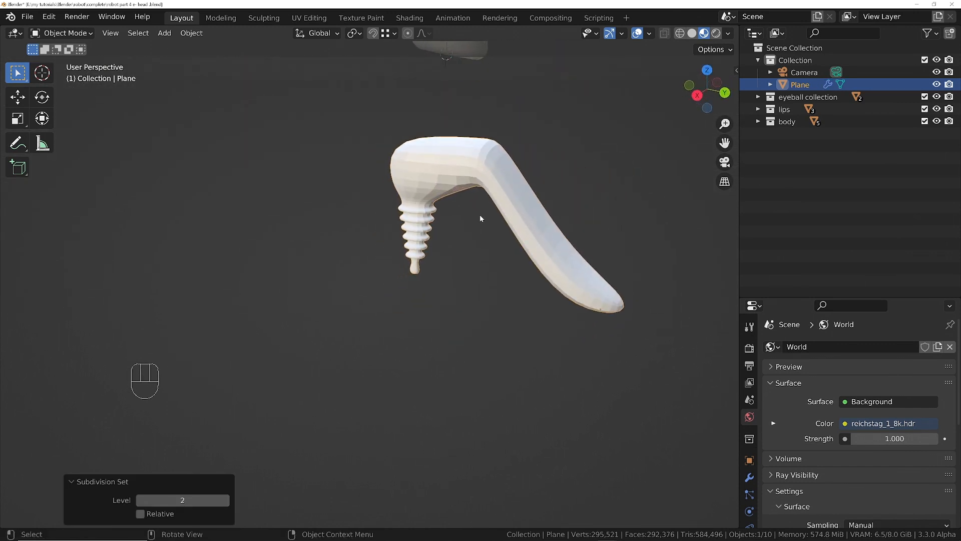
Turn off the viewport display of the foot's Subdivision modifier
click(749, 477)
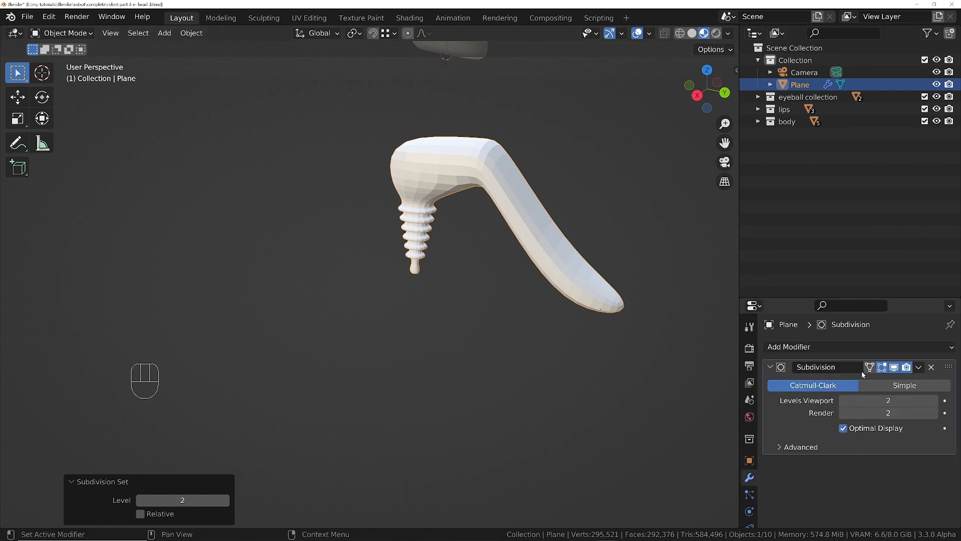
click(894, 369)
middle_drag(301, 240, 361, 240)
In Edit Mode, select the edge loop beneath the heel's lowest rib and extend the selection to its edge rings
key(Tab)
ctrl+middle_drag(360, 240, 407, 185)
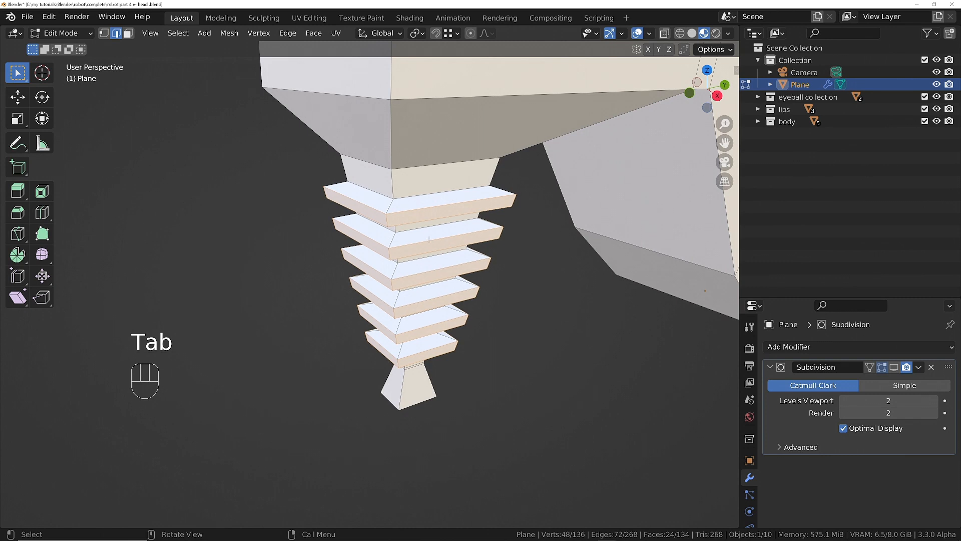
middle_drag(429, 239, 424, 331)
alt+click(425, 347)
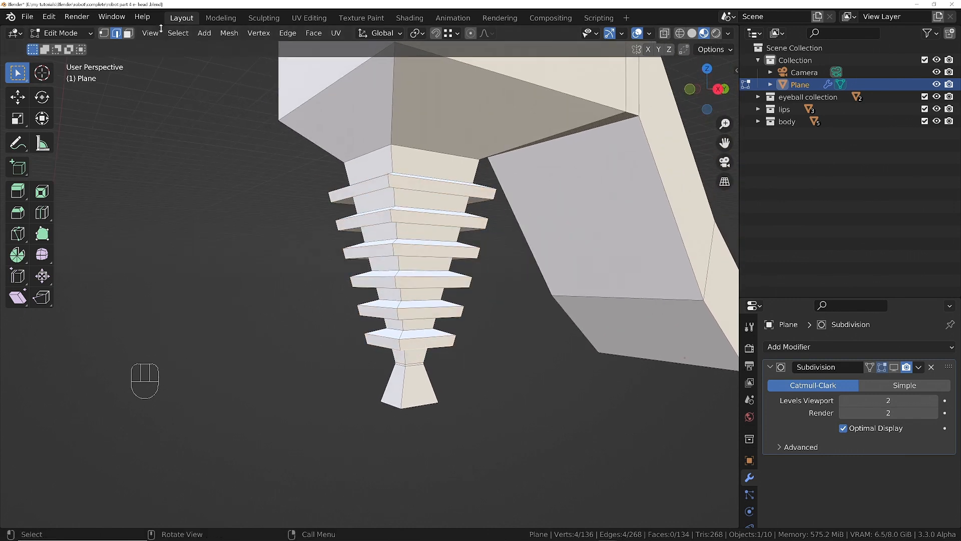
click(177, 33)
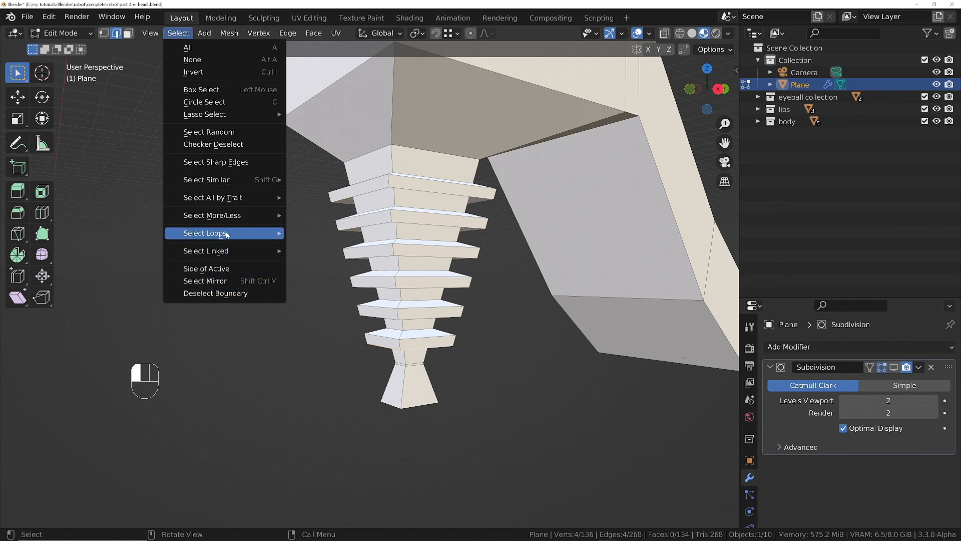
mouse_move(226, 233)
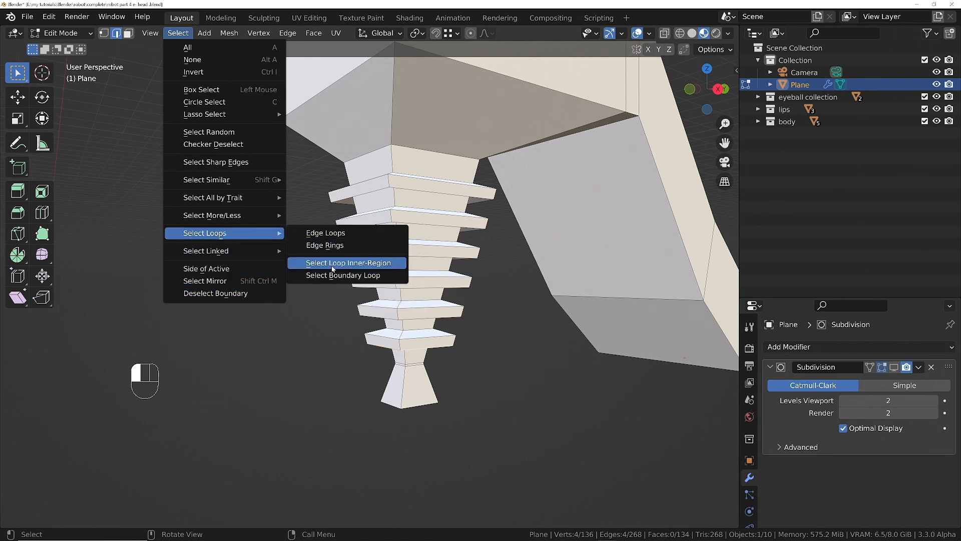
click(326, 245)
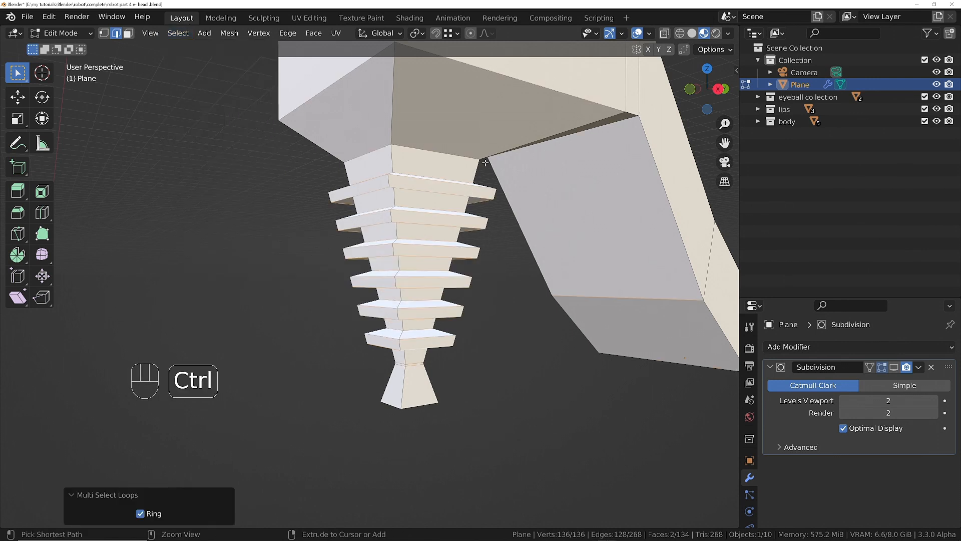
With X-ray on, deselect the edges of the rear platform and of the sloping sole and toe
ctrl+middle_drag(485, 162, 427, 195)
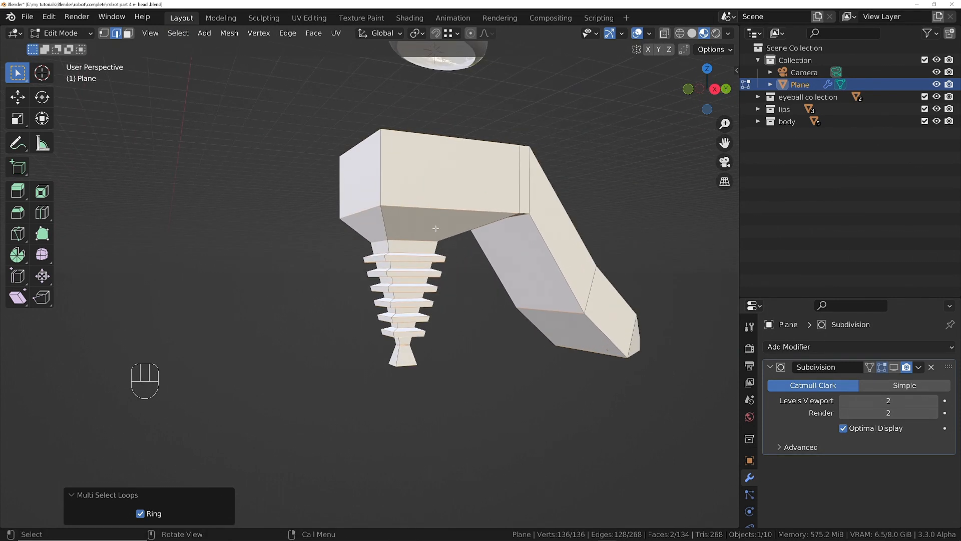
middle_drag(436, 229, 474, 207)
key(z)
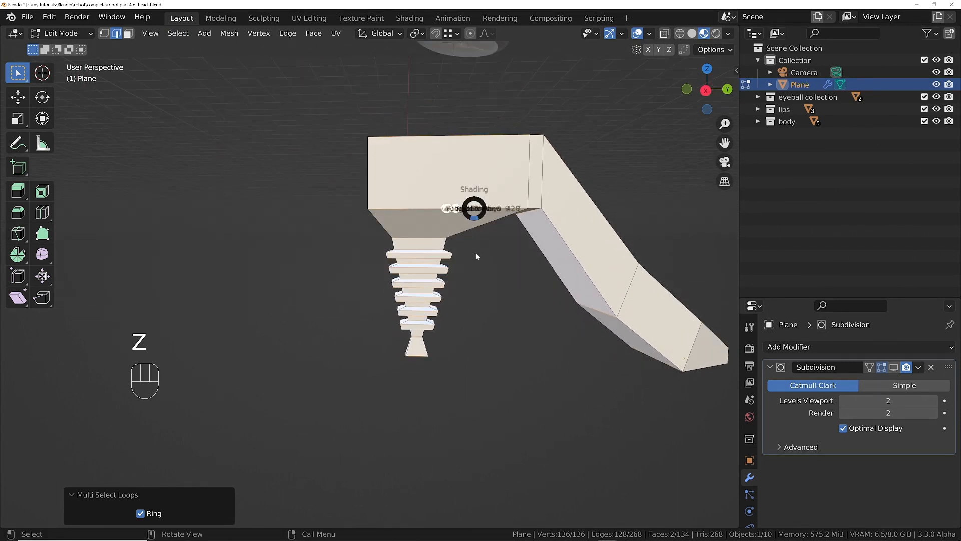
key(b)
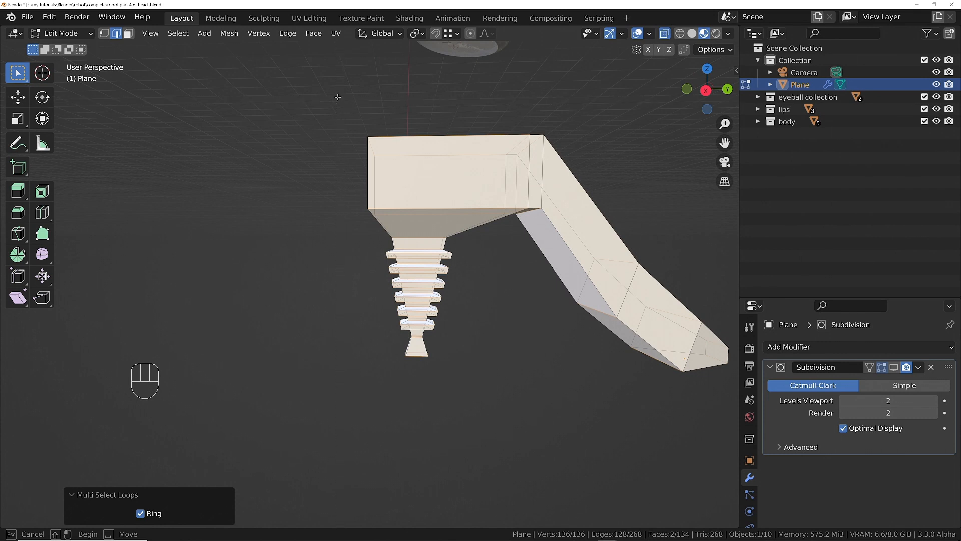
drag(338, 98, 594, 243)
shift+middle_drag(612, 303, 451, 275)
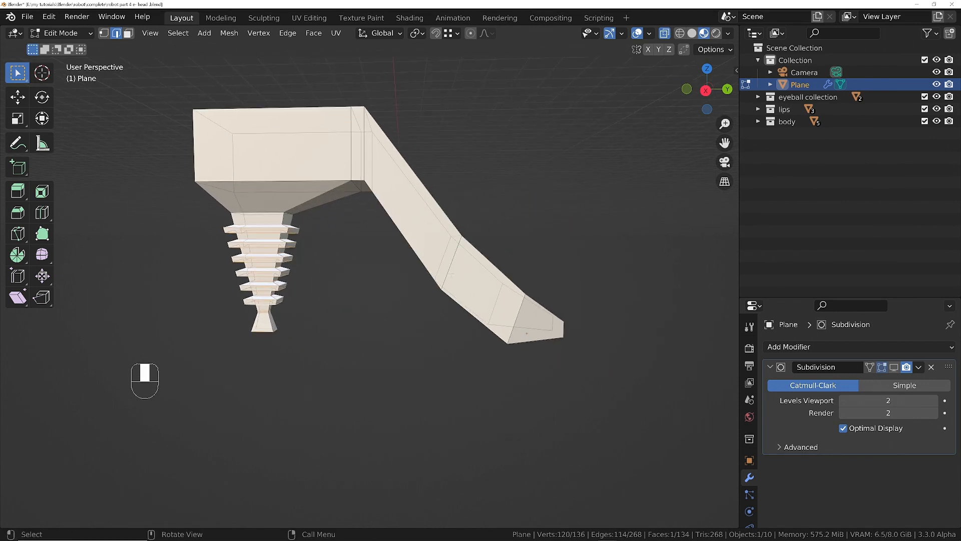
key(b)
middle_drag(620, 149, 400, 409)
key(g)
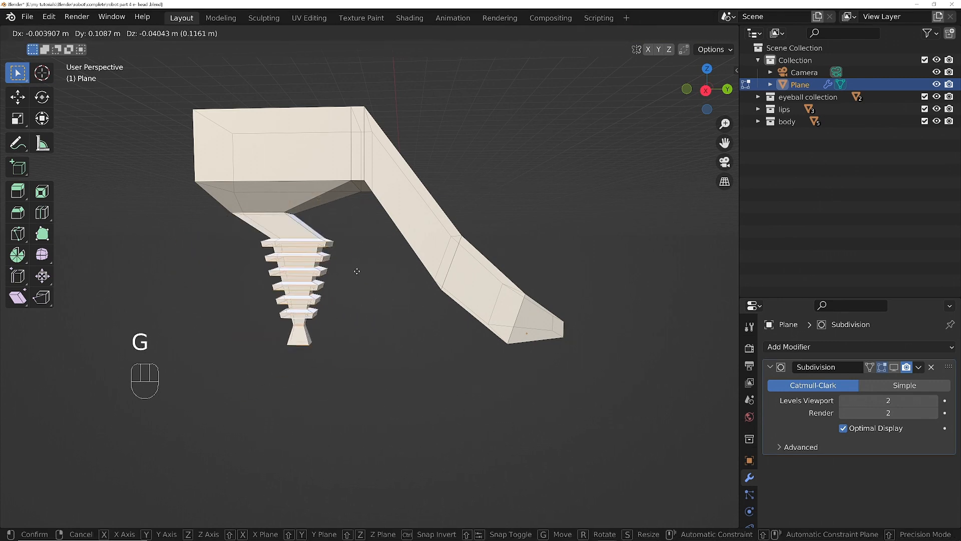
right_click(357, 271)
Deselect the edge loops at the heel's narrowest point above the flared tip
ctrl+middle_drag(284, 324, 342, 224)
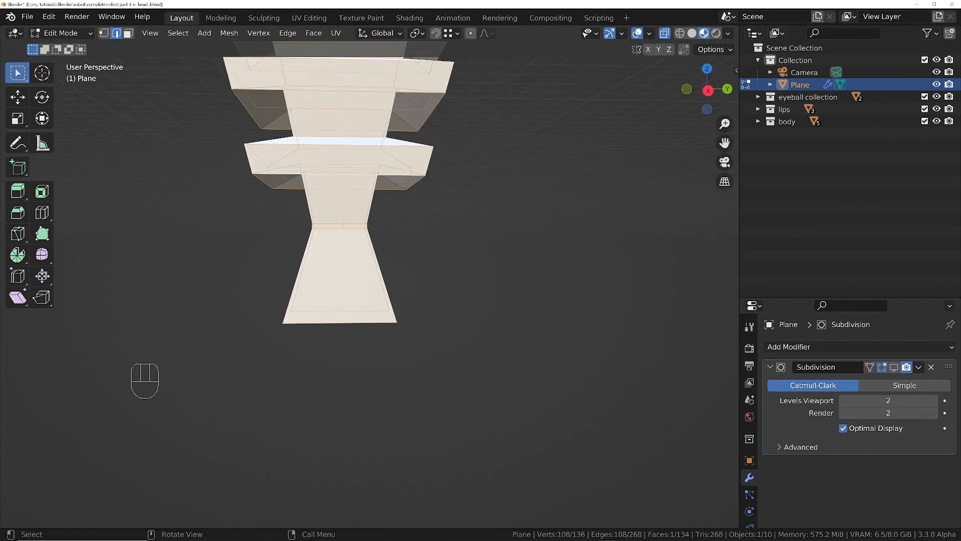
key(b)
drag(300, 212, 391, 236)
Bevel the selected horizontal loops of the heel's ribs and tip with one segment and a width of about 0.00108 m
ctrl+middle_drag(345, 145, 513, 199)
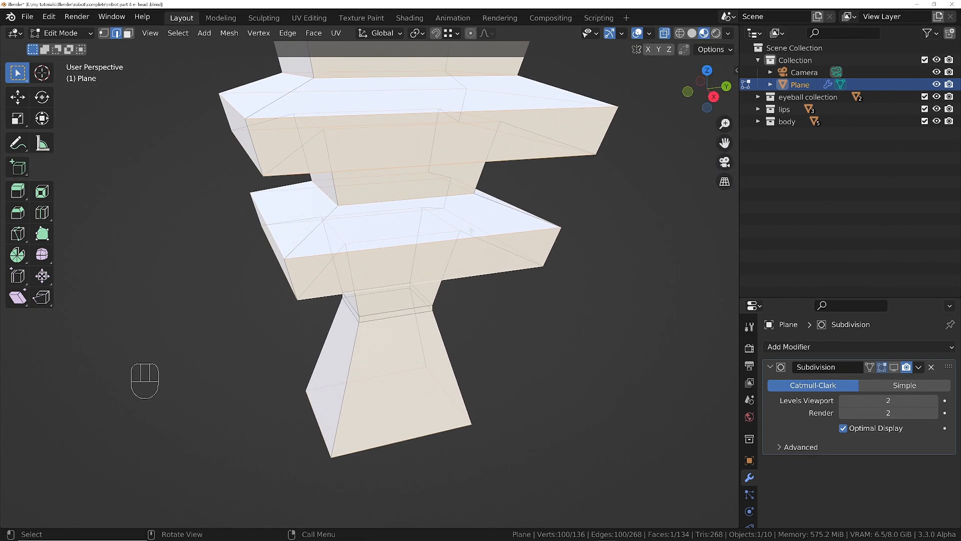
key(ctrl+b)
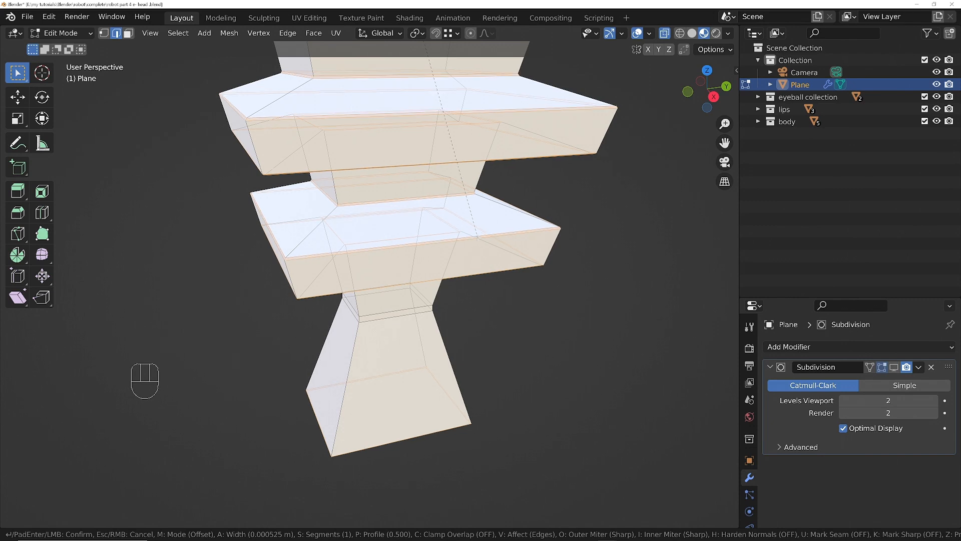
click(478, 239)
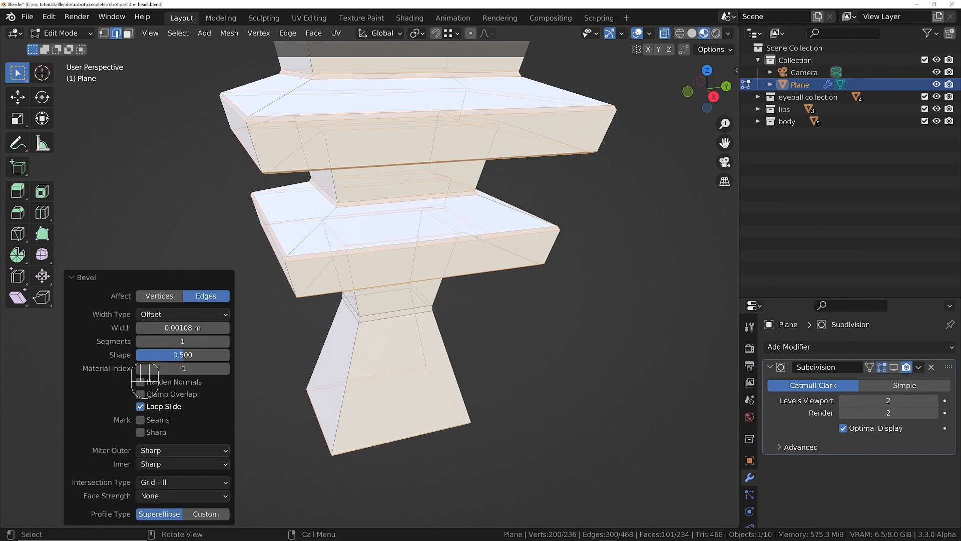
Return to Object Mode and turn the Subdivision modifier's viewport display back on
ctrl+middle_drag(478, 239, 550, 260)
key(Tab)
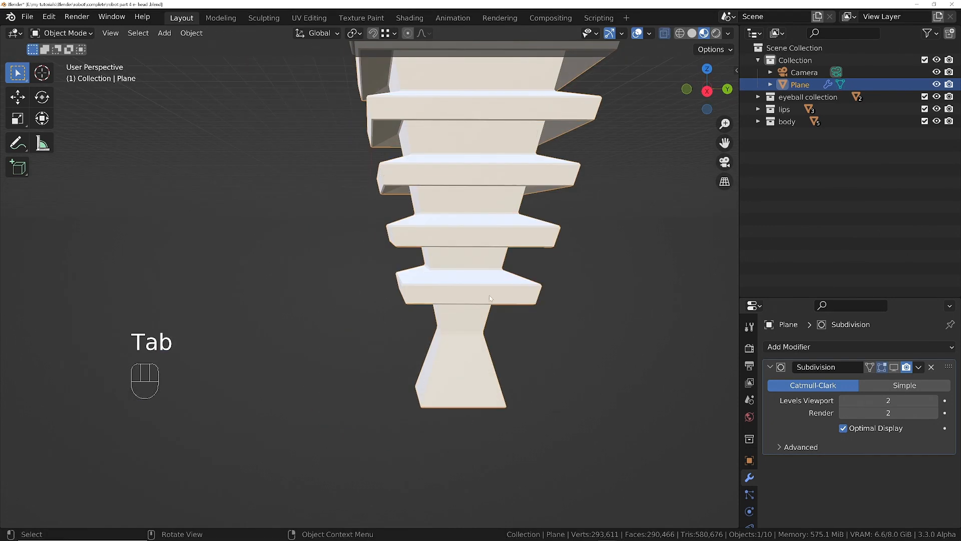
click(894, 367)
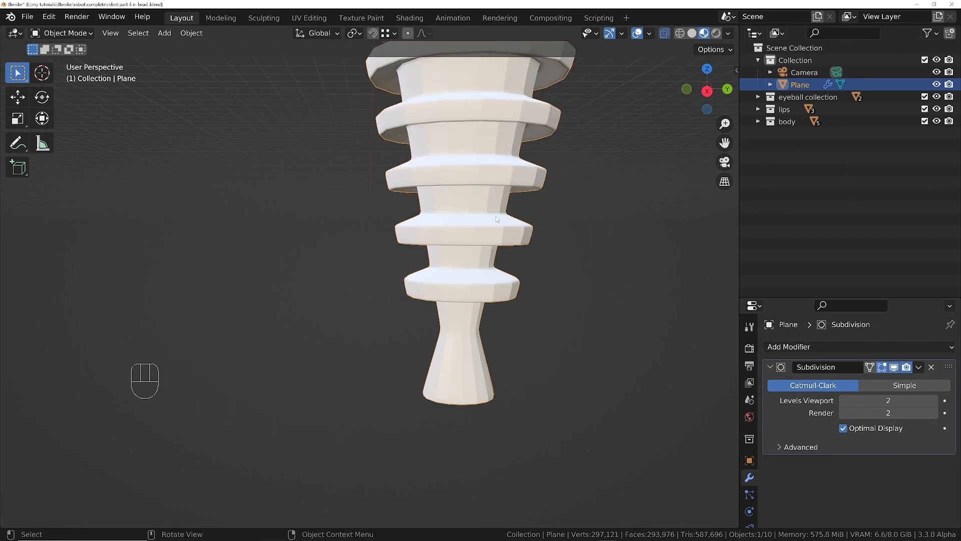
ctrl+middle_drag(443, 135, 466, 350)
middle_drag(428, 313, 477, 196)
With X-ray off, select the two adjoining top faces of the rear platform and inset them together by about 0.01025 m
key(Tab)
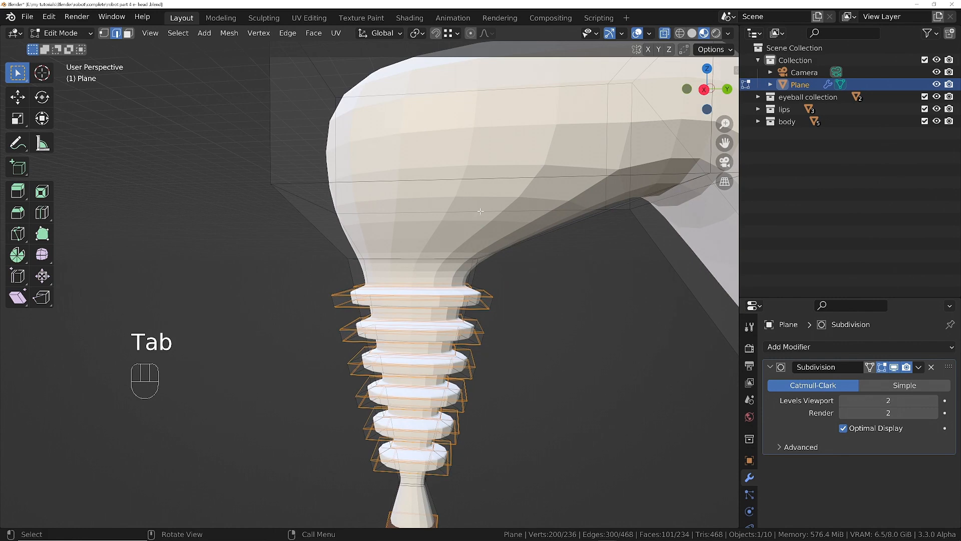
shift+middle_drag(516, 149, 475, 279)
ctrl+middle_drag(481, 165, 461, 273)
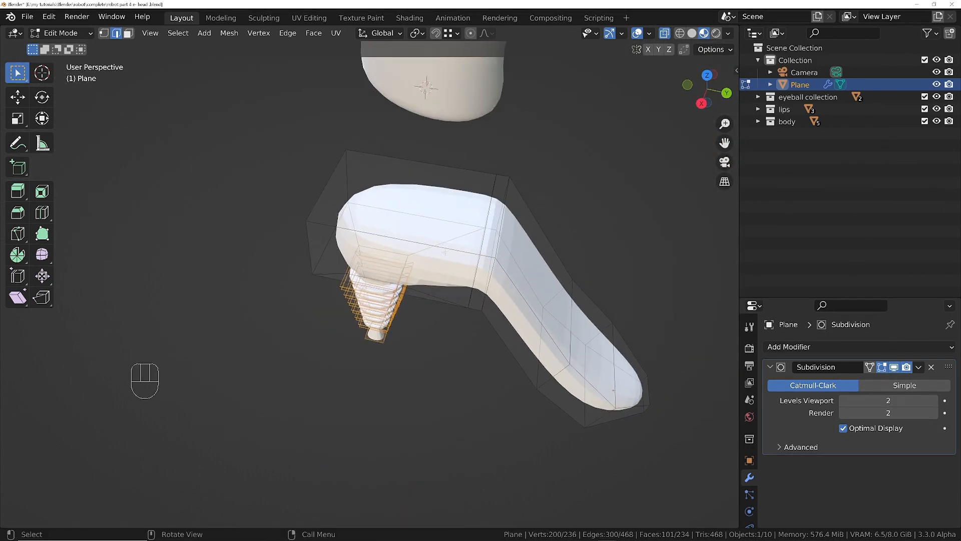
middle_drag(446, 235, 338, 228)
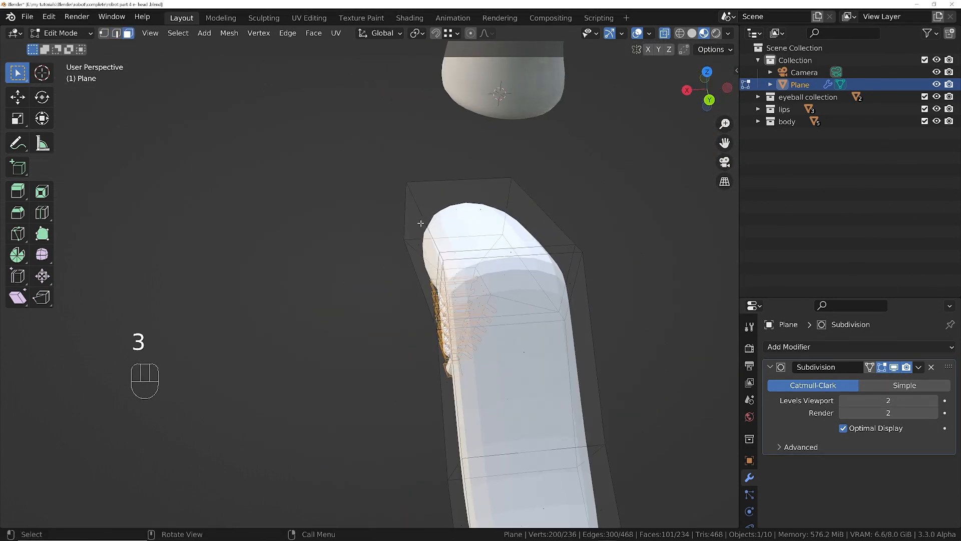
key(z)
click(452, 250)
click(478, 220)
middle_drag(571, 279, 624, 287)
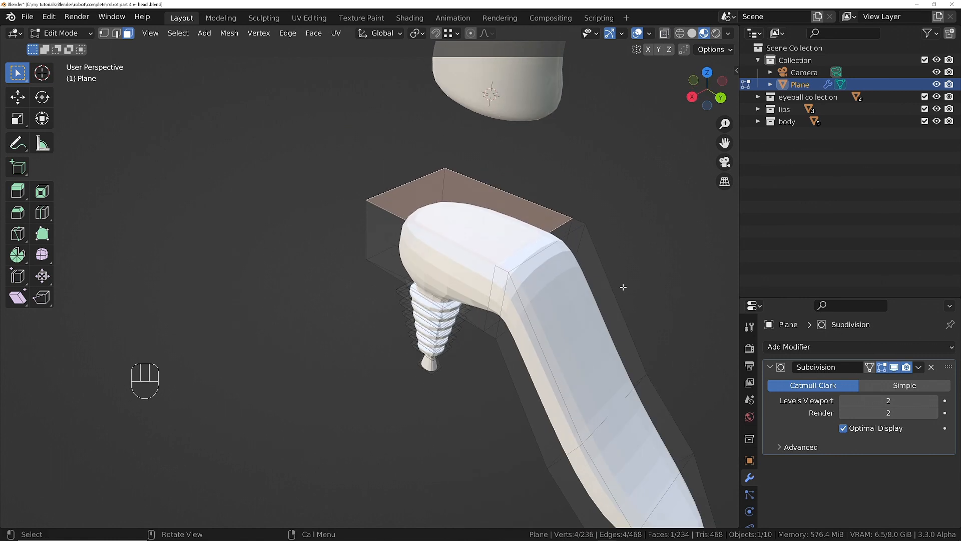
key(i)
right_click(615, 286)
shift+click(541, 244)
key(i)
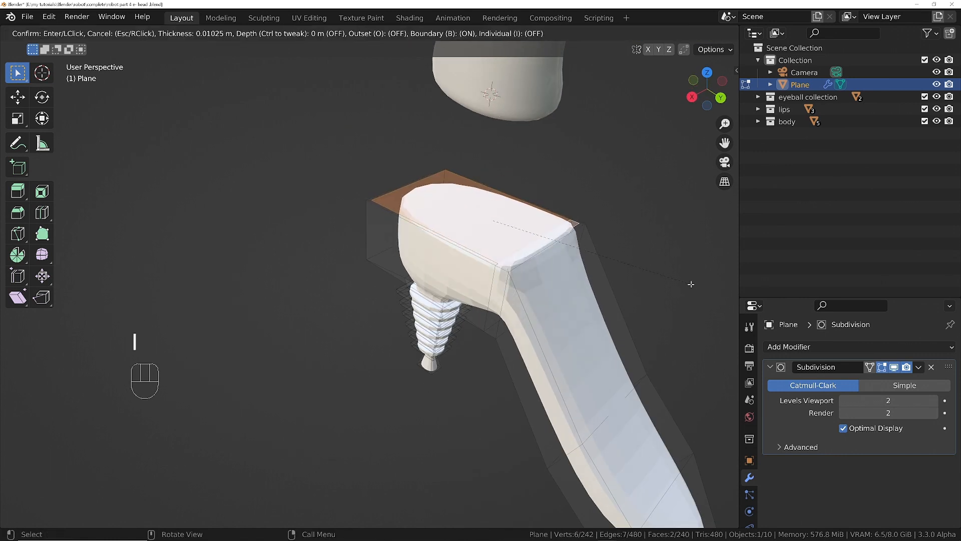
click(691, 283)
Add one lengthwise loop cut around the sides of the foot and slide it down towards the underside
middle_drag(579, 353, 596, 313)
ctrl+middle_drag(595, 312, 541, 307)
ctrl+middle_drag(598, 367, 622, 317)
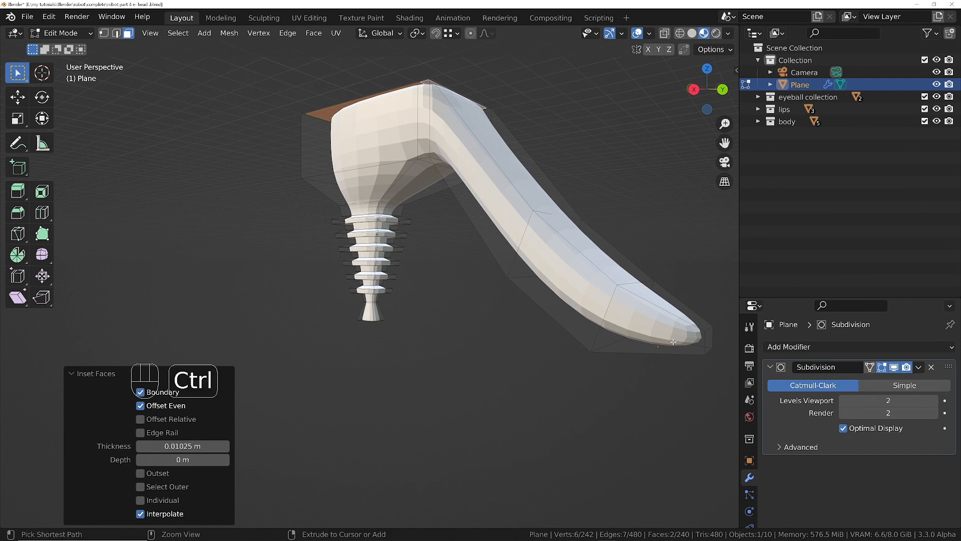
key(ctrl+r)
click(609, 320)
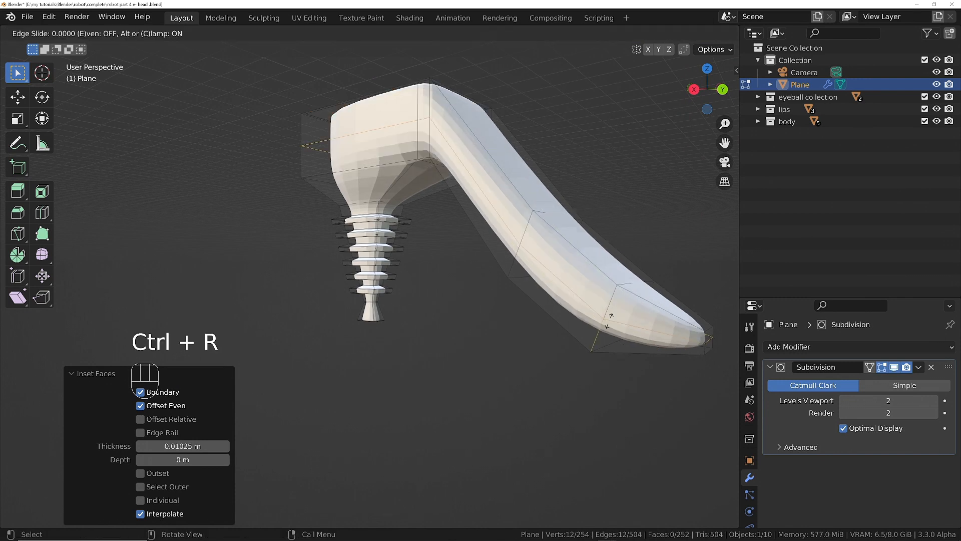
click(601, 349)
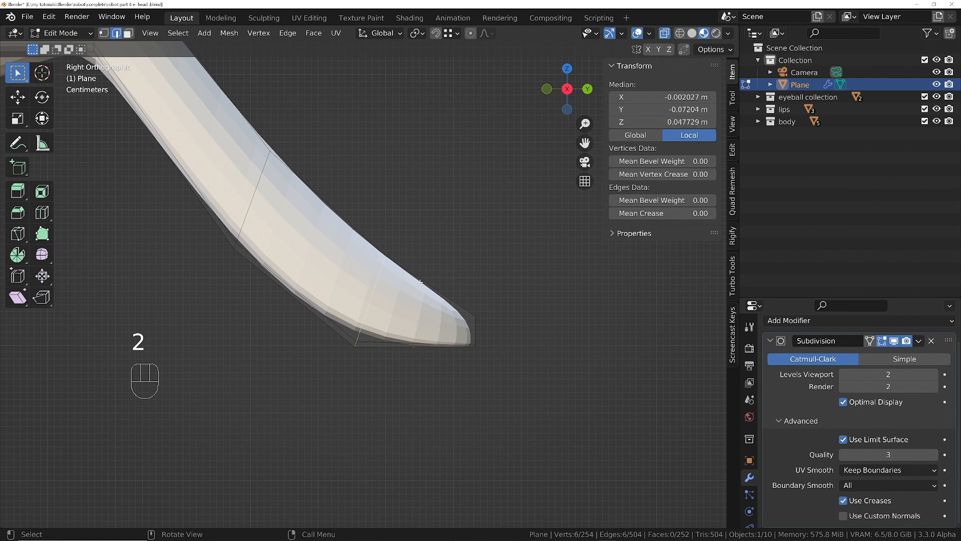
Bevel the crosswise edge loop behind the toe with one segment and a width of about 0.0077 m
key(ctrl+b)
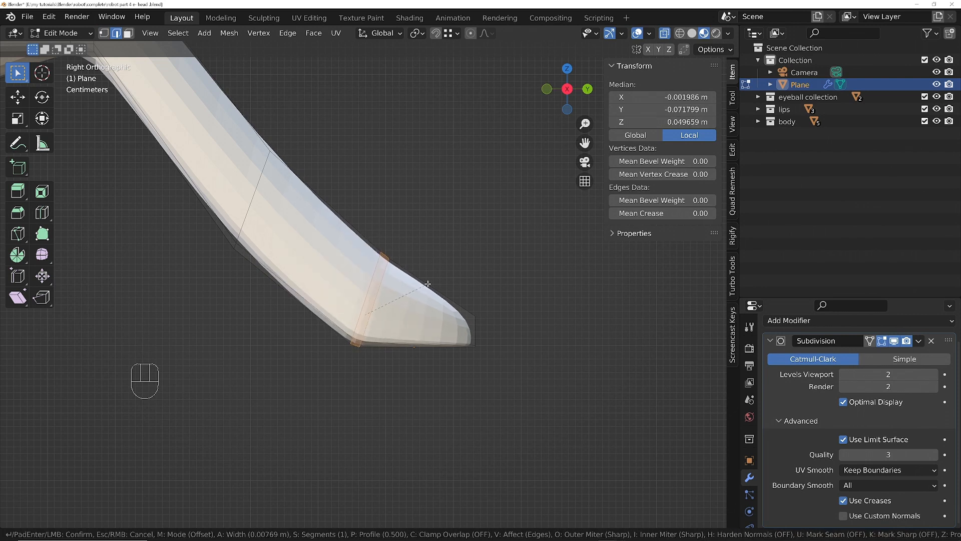
click(427, 284)
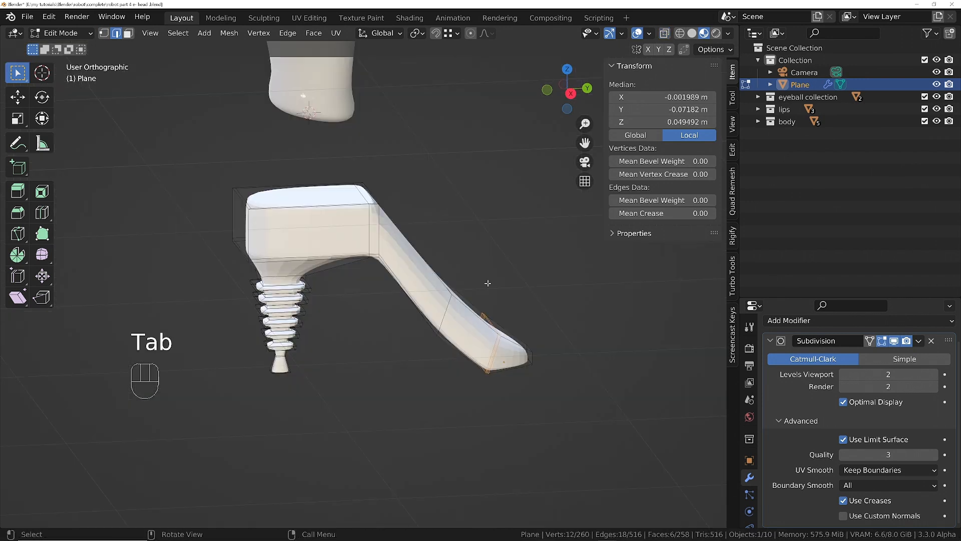
Bevel the lengthwise edge loop around the lower side of the foot with one segment and a width of about 0.0035 m
middle_drag(488, 283, 334, 207)
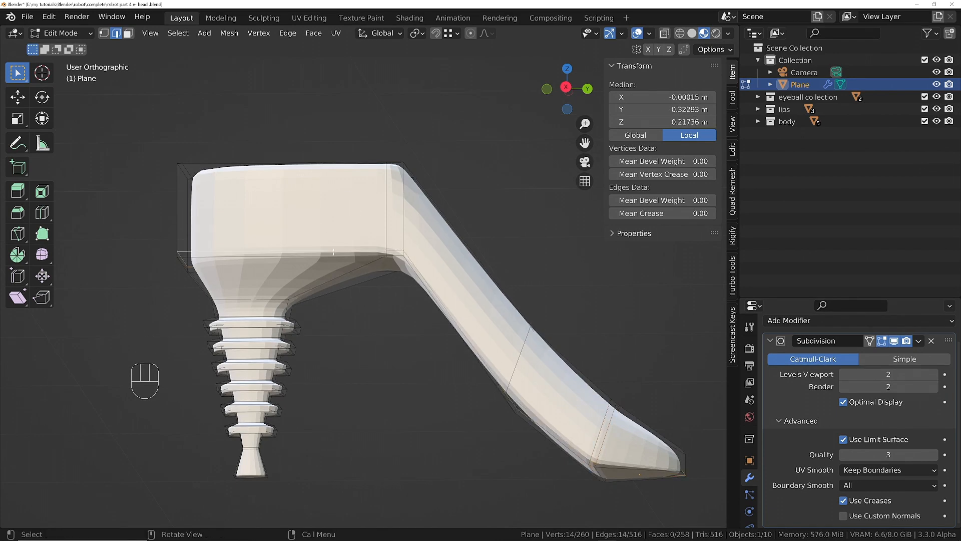
middle_drag(333, 252, 553, 266)
scroll(435, 239, up, 1)
shift+middle_drag(309, 264, 428, 244)
key(KP_5)
key(ctrl+b)
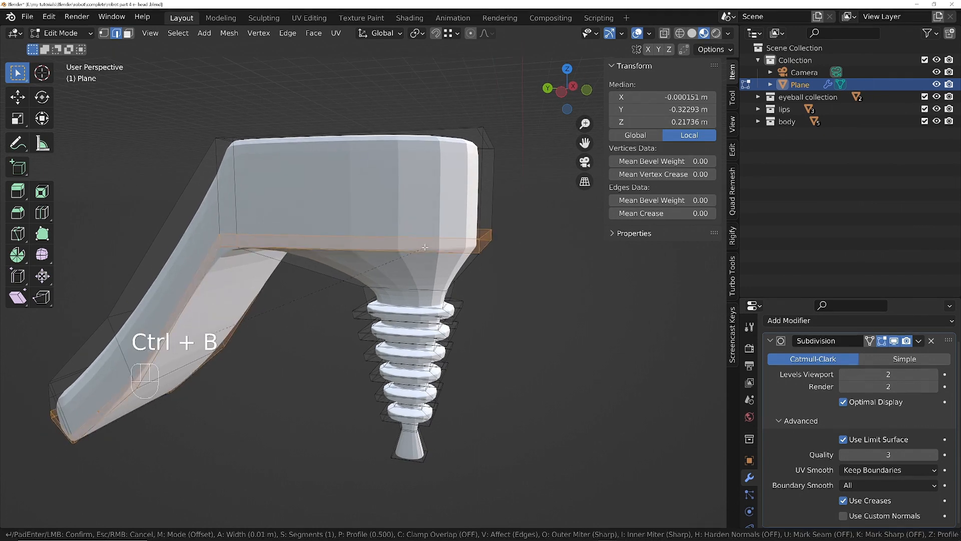
click(350, 245)
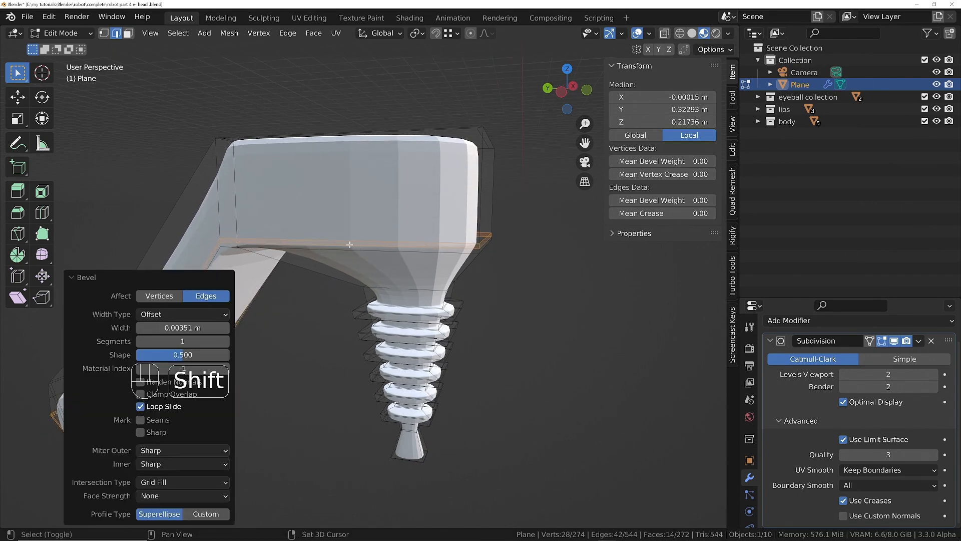
Lower the arch's underside vertices about 0.046 m along Z, then adjust their position in the right orthographic view
shift+middle_drag(349, 245, 444, 314)
scroll(444, 184, down, 3)
scroll(403, 220, up, 3)
key(g)
key(z)
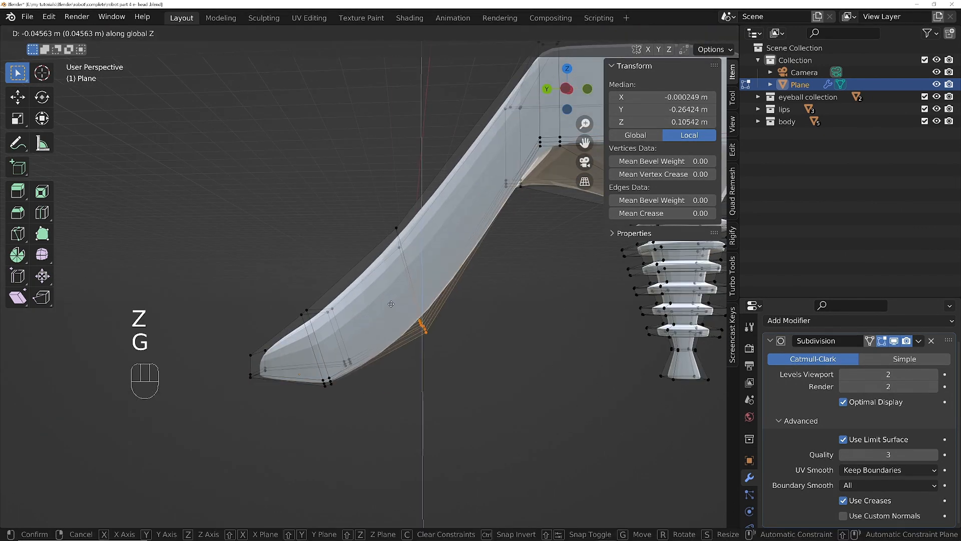
click(391, 304)
key(KP_3)
key(KP_5)
key(g)
click(369, 356)
Reposition the upper vertices of the instep and behind the toe to reshape the foot's top profile in side view
drag(433, 270, 392, 320)
key(g)
drag(488, 318, 450, 352)
key(g)
click(447, 337)
drag(438, 274, 411, 310)
key(g)
click(409, 309)
Move the ankle's top front corner vertices forward, and shift the platform's rear end with the whole heel forward along Y
drag(336, 167, 307, 190)
key(g)
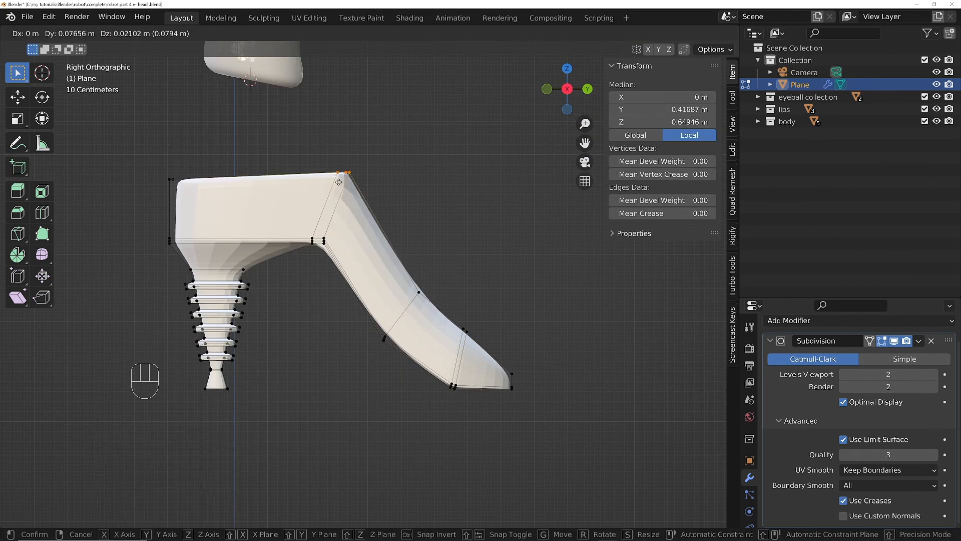
click(379, 186)
drag(145, 141, 282, 405)
key(g)
key(y)
click(318, 346)
Move the ribbed heel back about 0.0285 m along Y, and nudge the ankle's top front corner vertices back along Y
drag(213, 257, 314, 398)
key(g)
key(y)
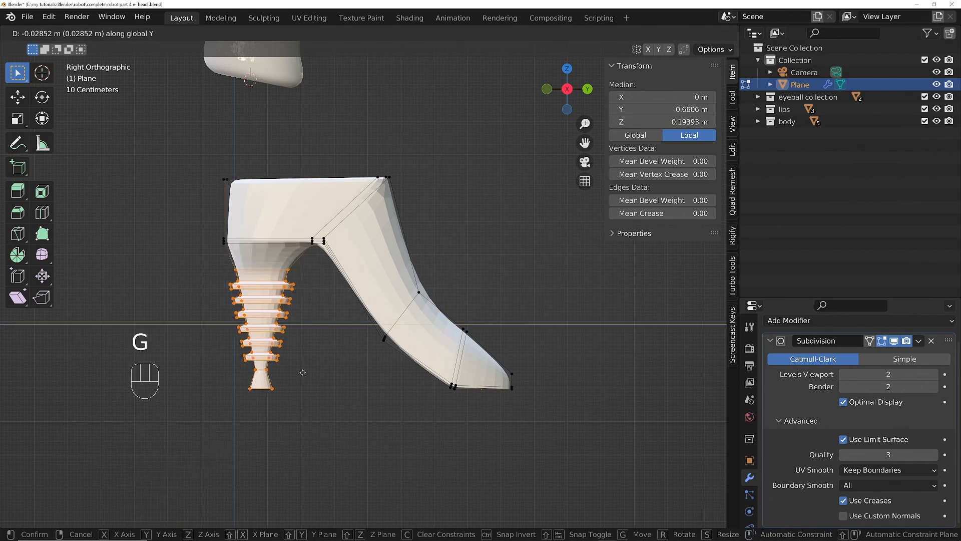
click(302, 372)
drag(357, 156, 425, 201)
key(g)
key(y)
click(414, 205)
With X-ray off, delete the faces closing the top of the rear platform to open the ankle
scroll(525, 255, down, 2)
key(z)
middle_drag(525, 256, 405, 287)
key(Tab)
scroll(446, 275, up, 5)
key(Tab)
key(3)
middle_drag(641, 296, 499, 217)
key(x)
click(582, 293)
key(ctrl+z)
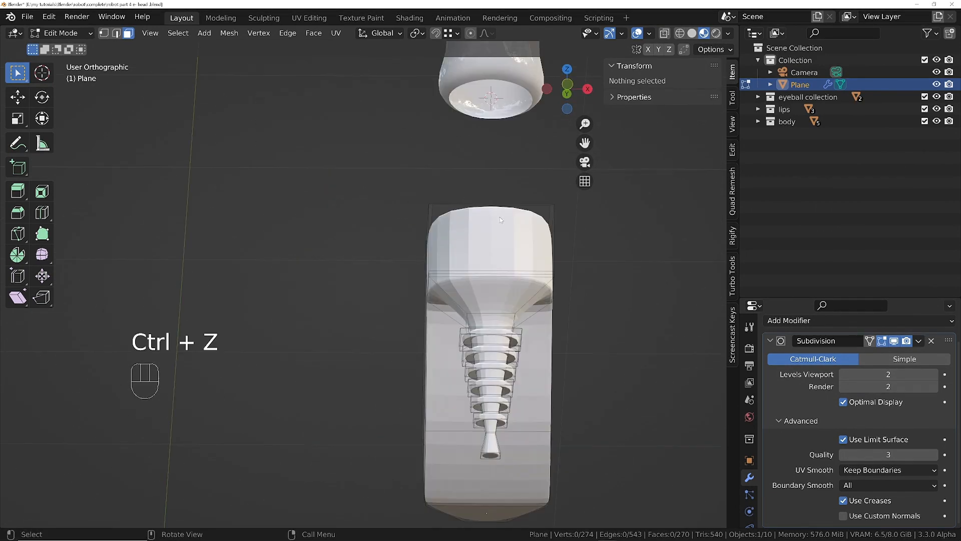
In Object Mode, shade the foot smooth with Auto Smooth at 30°, and set the Subdivision viewport levels to 3
right_click(499, 217)
key(Escape)
key(Tab)
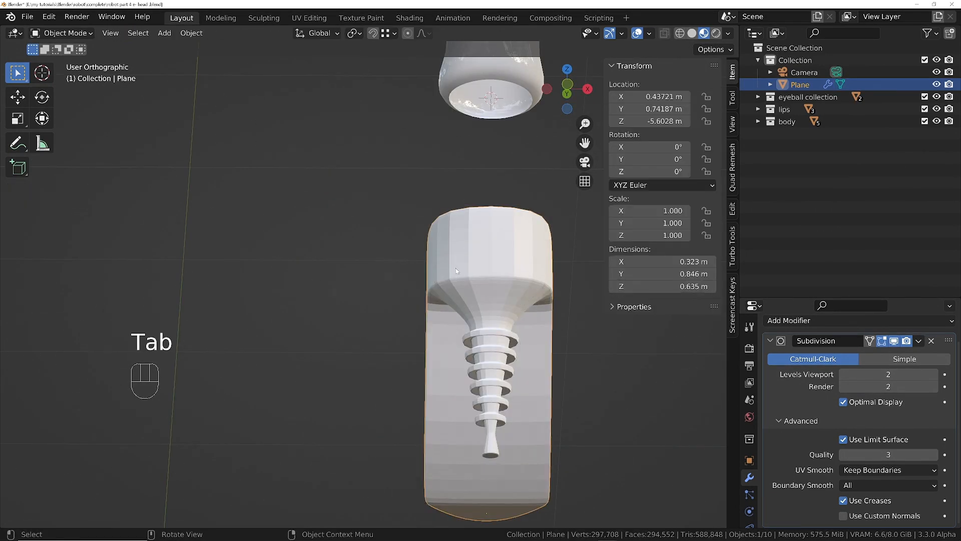
right_click(470, 246)
click(445, 244)
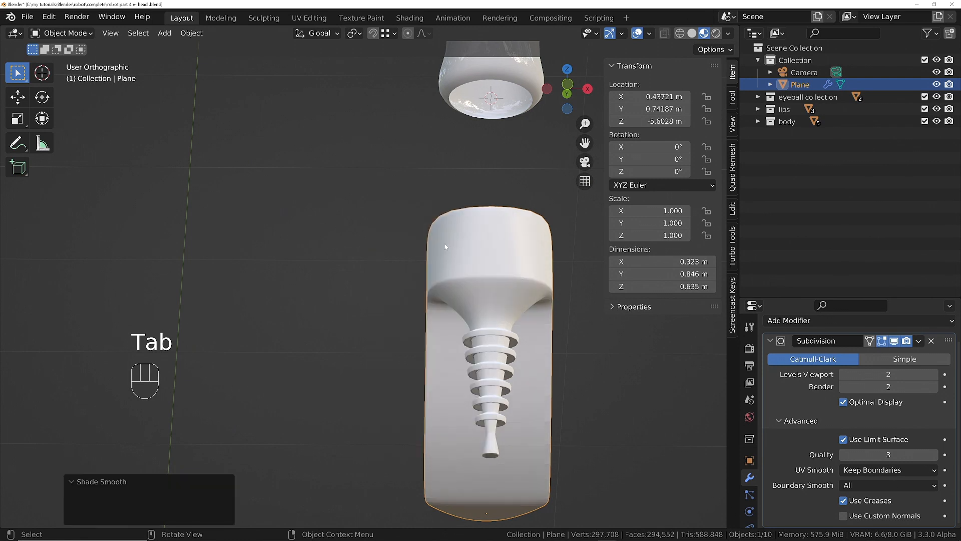
middle_drag(466, 260, 597, 312)
middle_drag(443, 275, 449, 325)
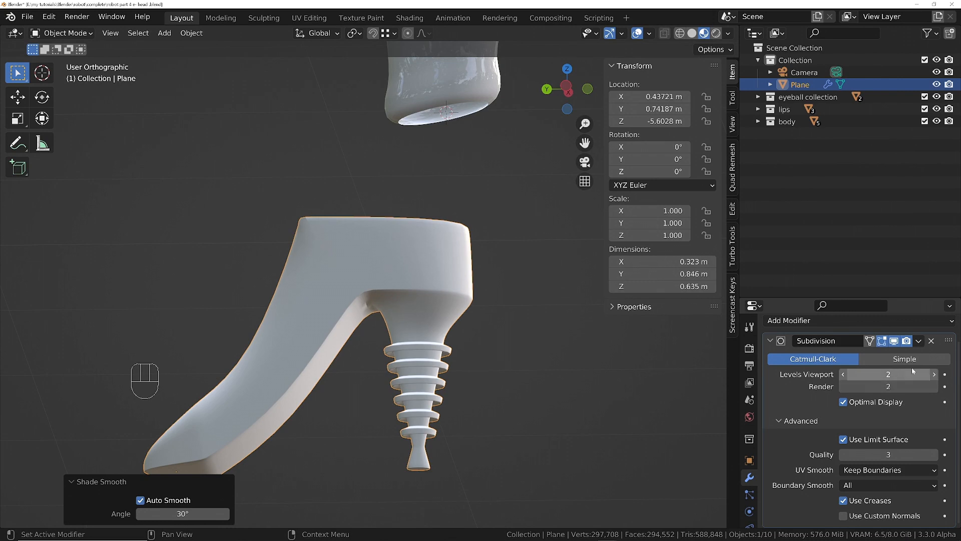
Add one crosswise loop cut to the sloping middle of the foot, undoing its trial move
key(Tab)
key(ctrl+r)
click(362, 294)
click(362, 294)
key(g)
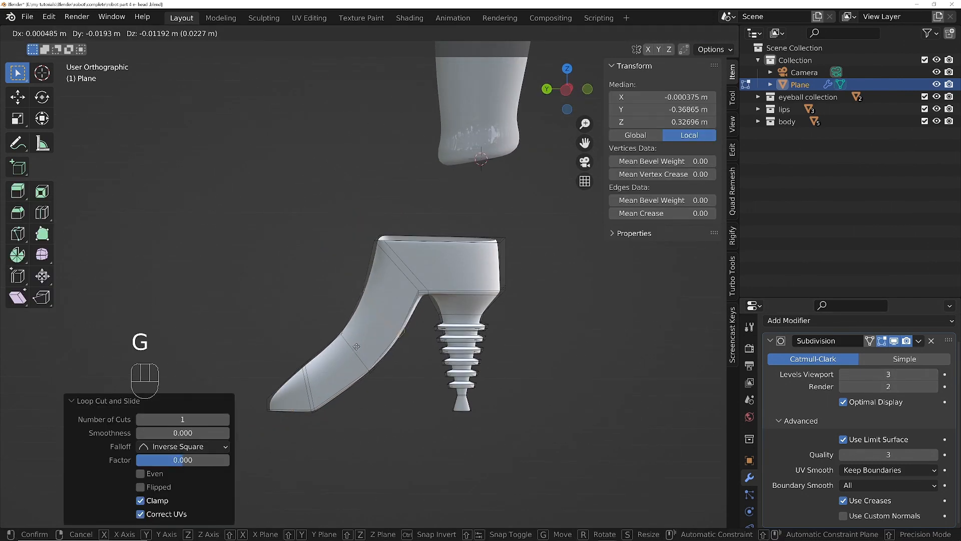
click(367, 297)
key(ctrl+z)
In right orthographic view, move and rotate the new crosswise loop to follow the foot's slope, and switch to vertex selection
key(KP_3)
key(KP_5)
key(KP_5)
key(g)
click(466, 269)
key(r)
click(390, 207)
key(1)
key(g)
click(373, 223)
key(ctrl+z)
With X-ray on, select the ankle's top front corner vertices and move them along Y
key(alt+z)
drag(388, 215, 344, 258)
key(g)
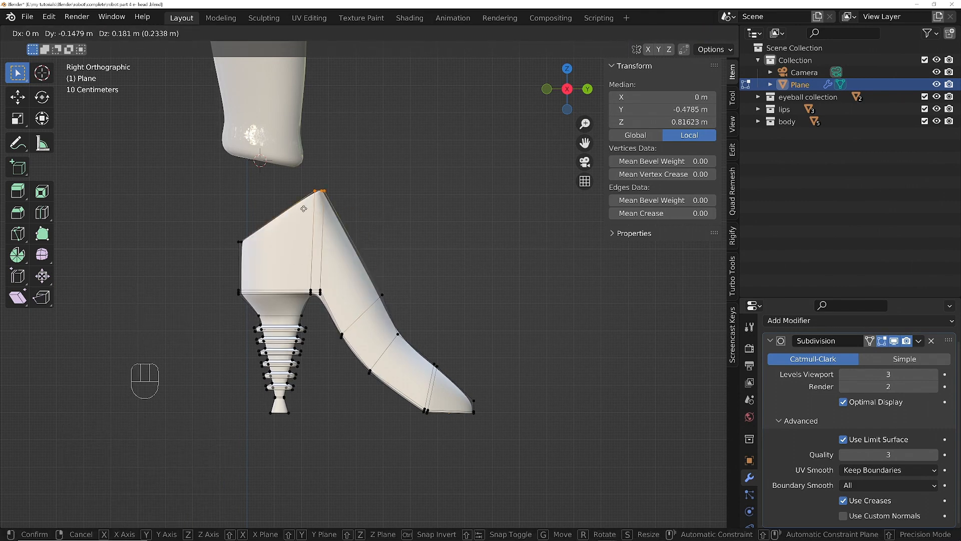
right_click(413, 263)
key(g)
key(y)
click(407, 261)
Select all vertices along the ankle's top edge and raise them along Z
drag(218, 202, 375, 265)
key(g)
key(y)
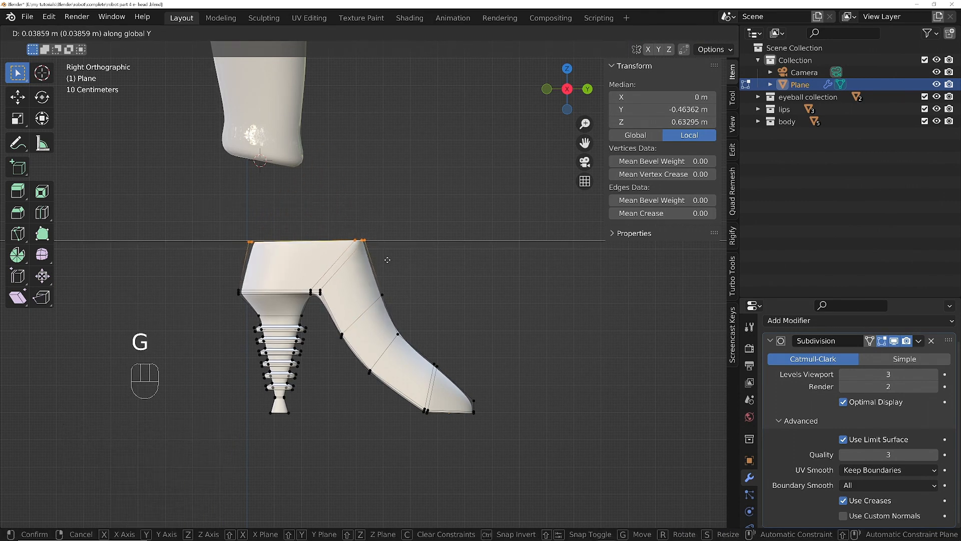
key(z)
click(392, 248)
Add one crosswise loop cut just behind the toe section and move it about -0.0074 m in Y and -0.0083 m in Z
key(ctrl+r)
click(408, 350)
click(407, 350)
key(g)
click(366, 346)
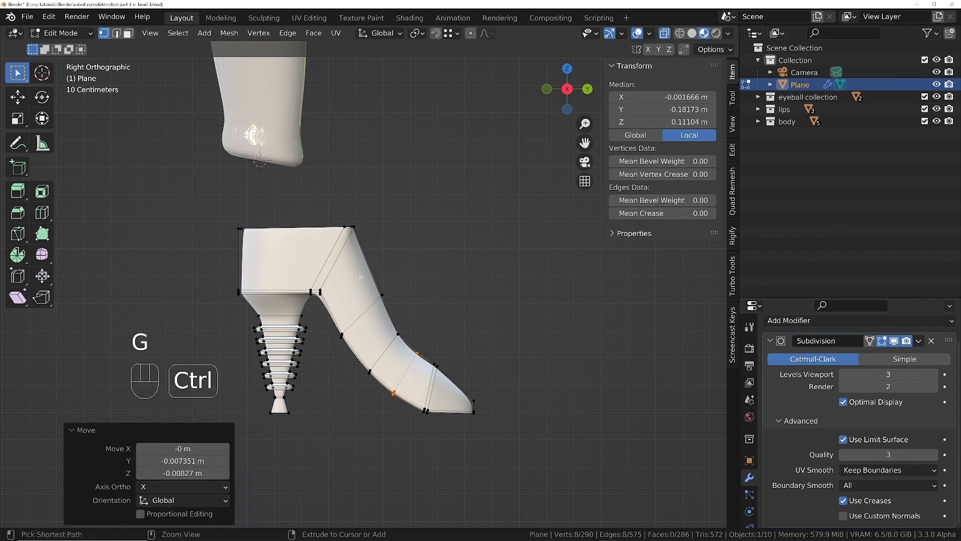
Add one crosswise loop cut to the upper instep below the ankle and resize that loop
key(ctrl+r)
double_click(361, 275)
key(s)
click(419, 260)
scroll(366, 281, up, 3)
key(s)
click(408, 277)
Slide the crosswise edge loop on the upper instep along the foot to even out the loop spacing
ctrl+middle_drag(408, 278, 406, 328)
alt+click(374, 313)
key(g)
key(g)
click(383, 326)
alt+click(415, 373)
key(g)
key(g)
key(Escape)
In vertex mode with X-ray on, move the upper vertices behind the toe about 0.009 m back and 0.017 m down
key(1)
click(452, 355)
key(z)
key(z)
key(z)
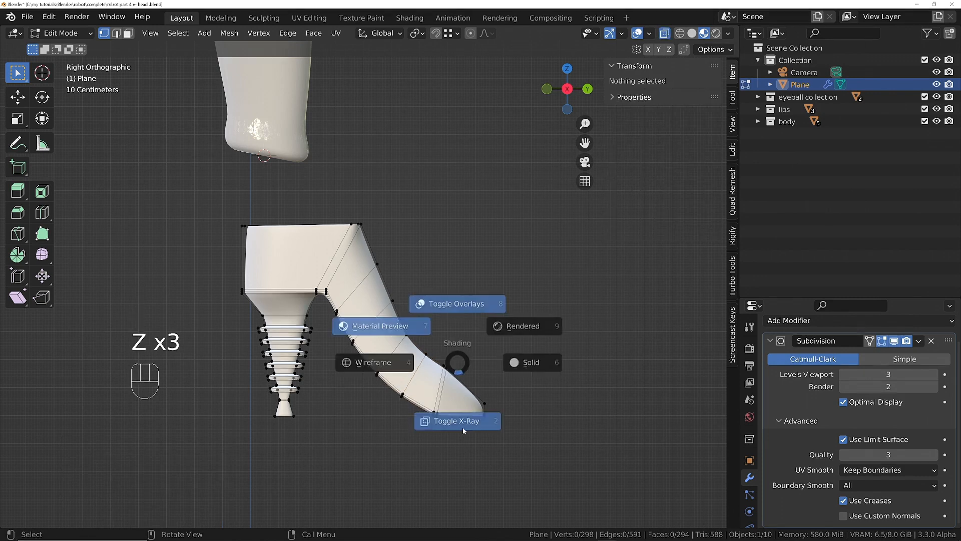
key(g)
click(435, 391)
drag(463, 352, 435, 383)
key(ctrl+z)
key(z)
key(g)
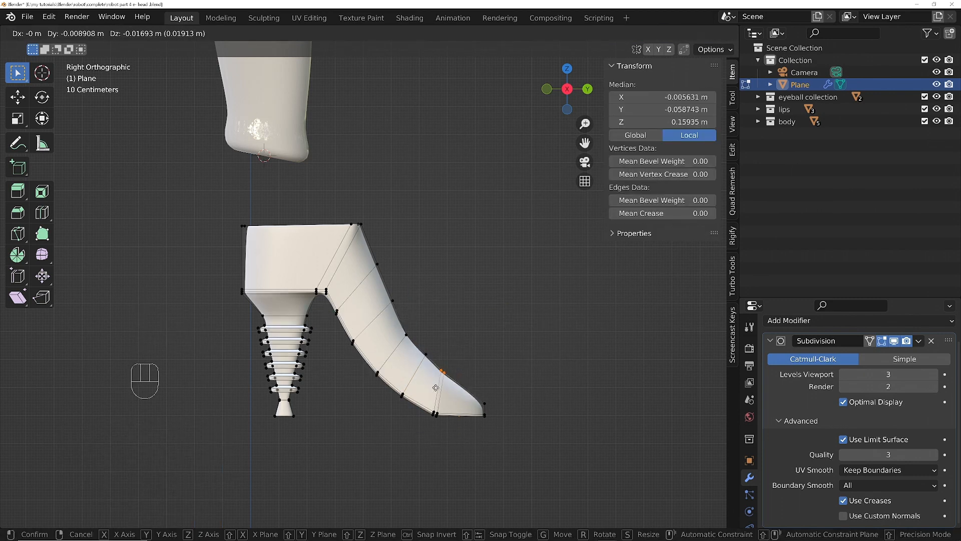
click(436, 388)
Select the upper instep vertices pair by pair and adjust their position to smooth the foot's top curve
drag(443, 339, 417, 363)
drag(421, 319, 395, 347)
key(g)
click(395, 350)
drag(394, 248, 366, 277)
Select the inner edge loop of the ankle opening and scale it to 0.677
middle_drag(375, 277, 343, 298)
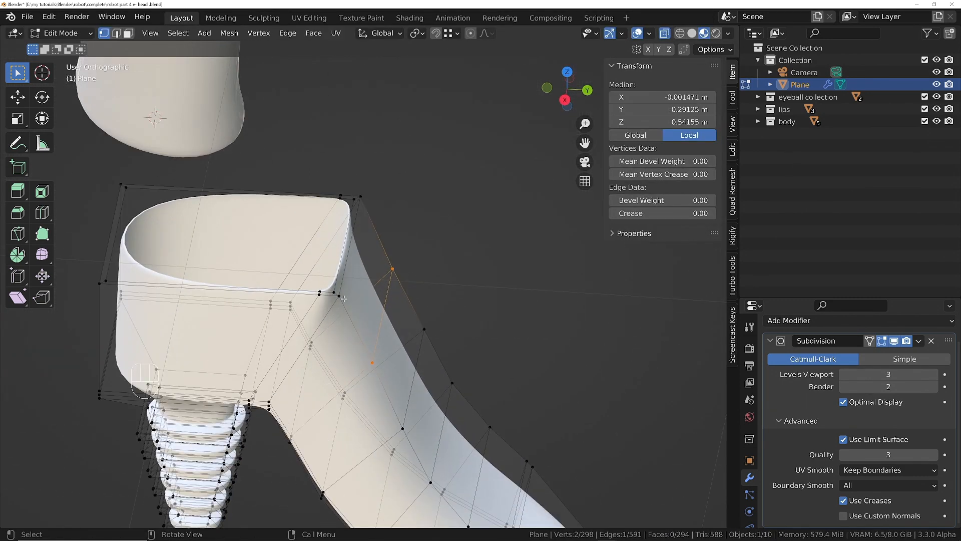
alt+click(343, 272)
key(s)
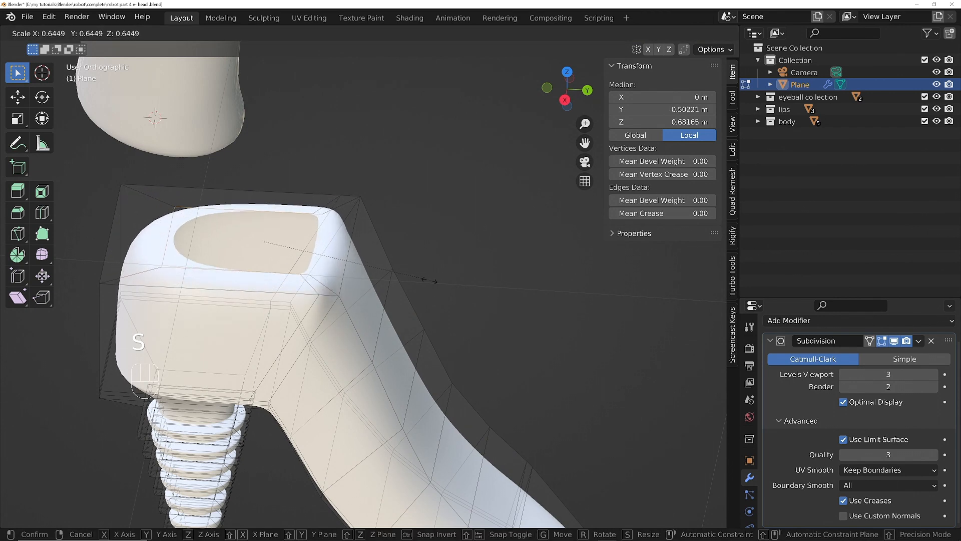
click(446, 283)
Lower the opening's inner edge loop about 0.074 m along Z to form a rounded rim
middle_drag(283, 262, 261, 261)
key(g)
key(z)
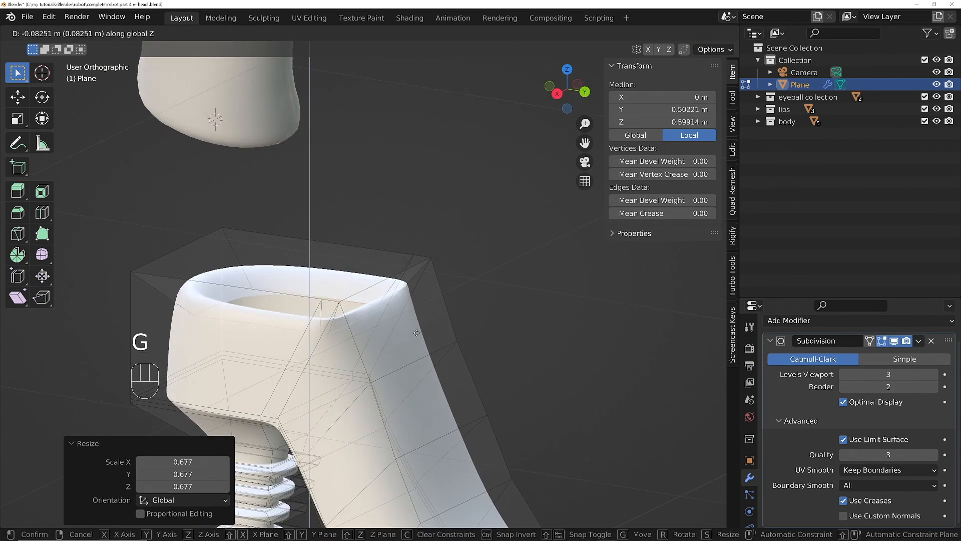
click(415, 326)
middle_drag(371, 294, 400, 283)
scroll(450, 316, down, 4)
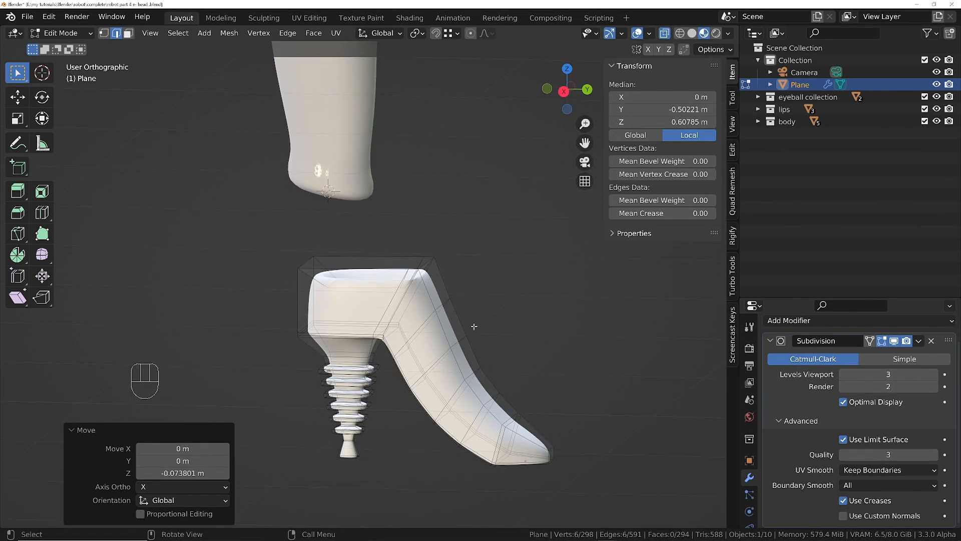
Isolate the foot in local view and turn off X-ray in Edit Mode
key(Tab)
middle_drag(440, 256, 347, 314)
key(Tab)
key(KP_Divide)
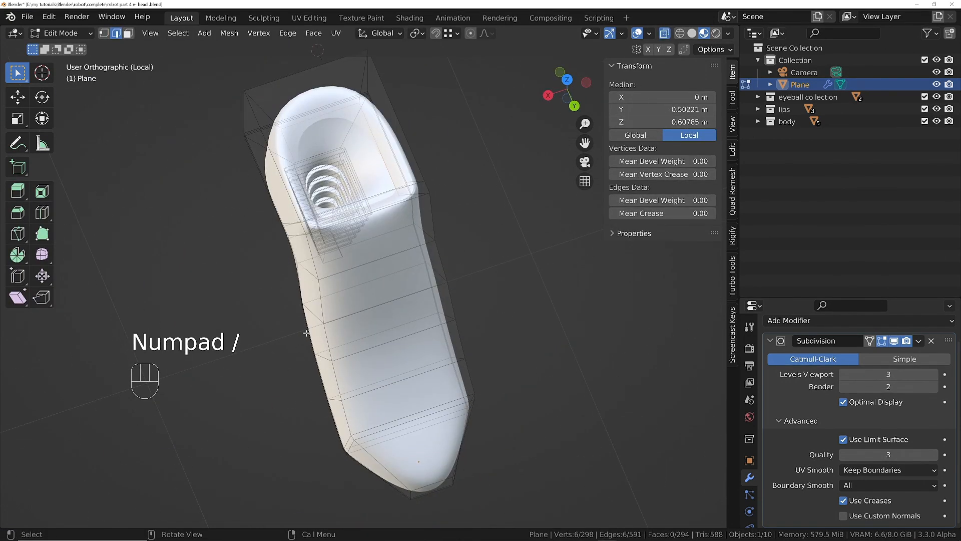
key(z)
middle_drag(332, 179, 417, 203)
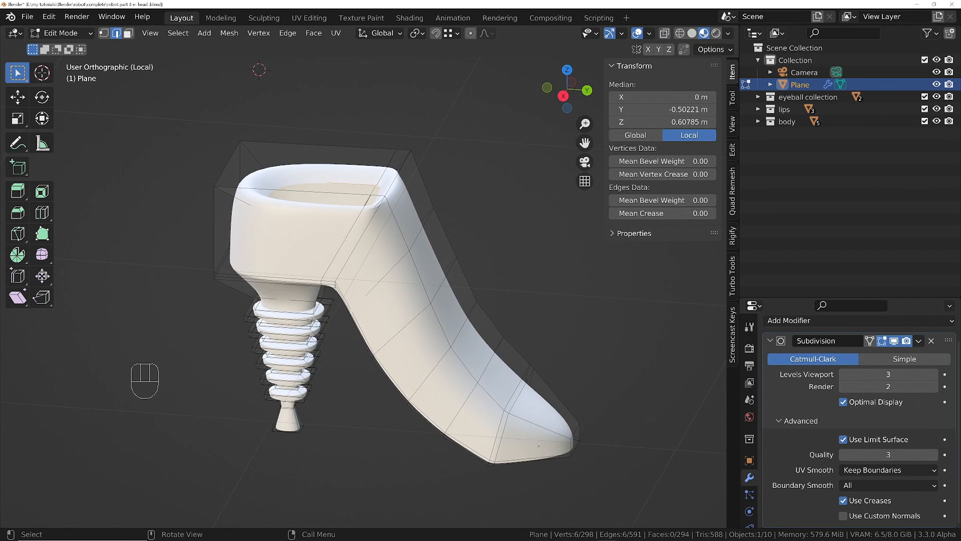
middle_drag(346, 239, 349, 287)
Select the two outer vertices beside the opening's front corners and slide them back along the rim by a factor of about 0.172
ctrl+middle_drag(385, 195, 373, 260)
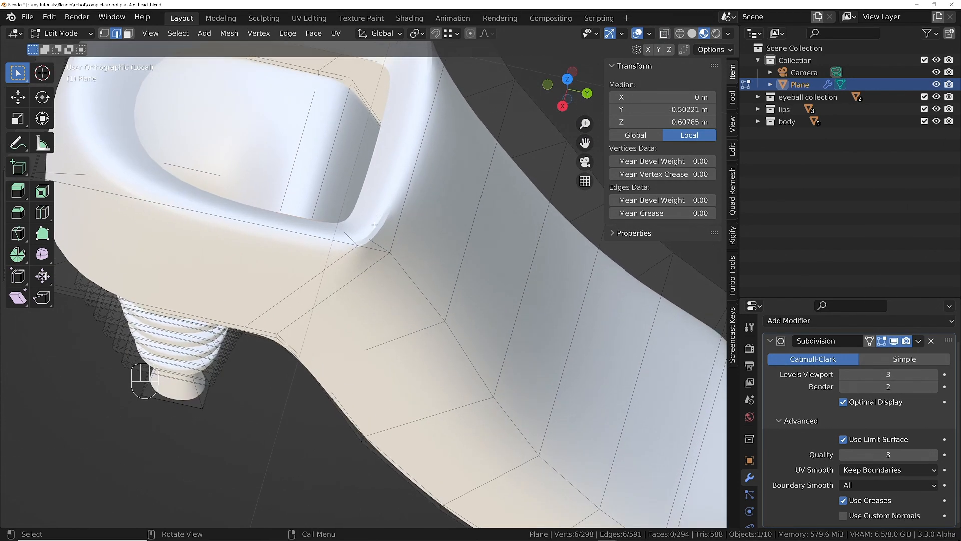
click(358, 247)
scroll(424, 235, down, 2)
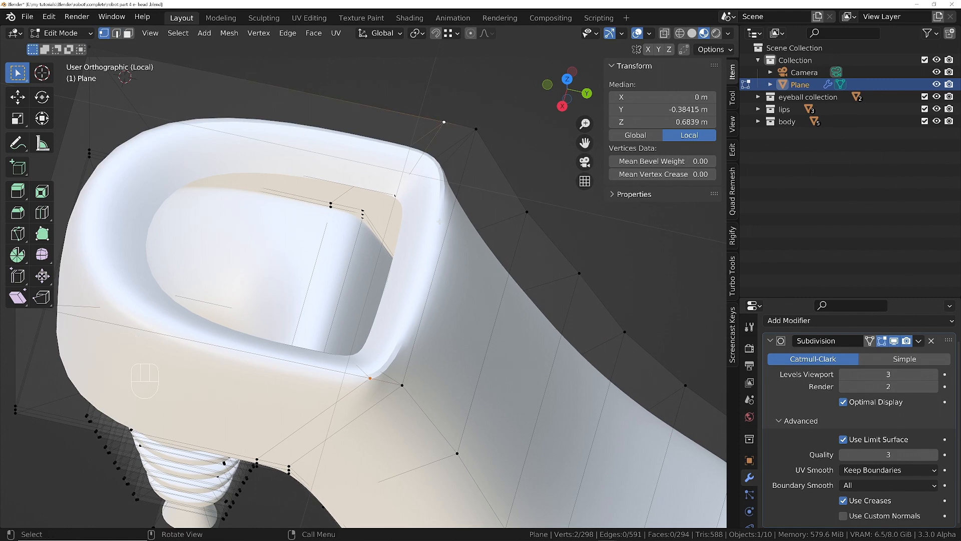
middle_drag(439, 221, 427, 185)
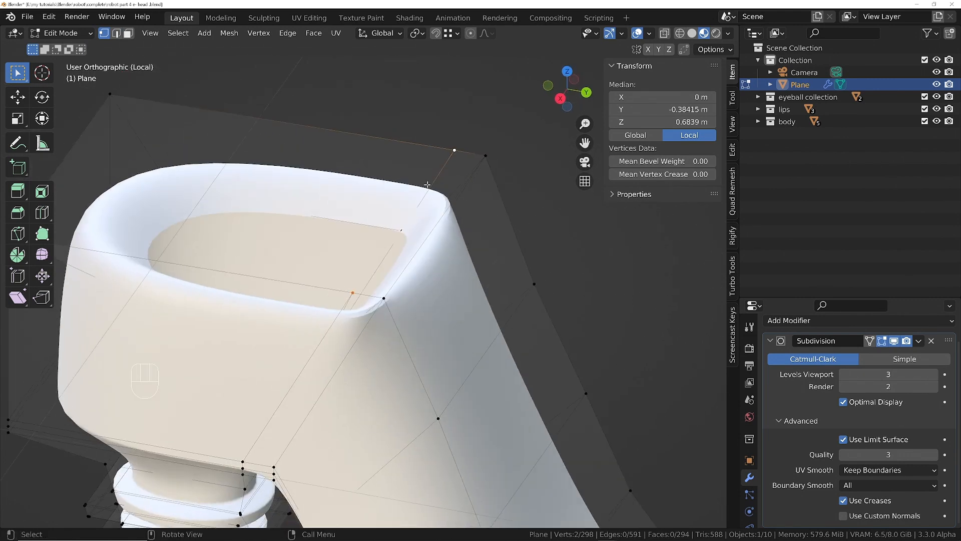
key(g)
key(g)
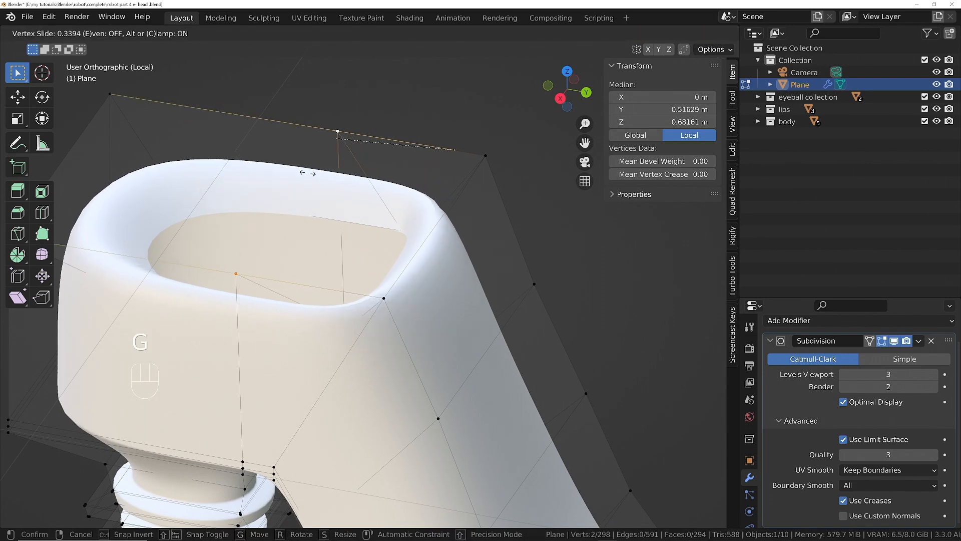
click(307, 173)
With X-ray on, select the inner front corner vertices of the ankle opening and slide them along their edges
middle_drag(307, 173, 514, 349)
key(z)
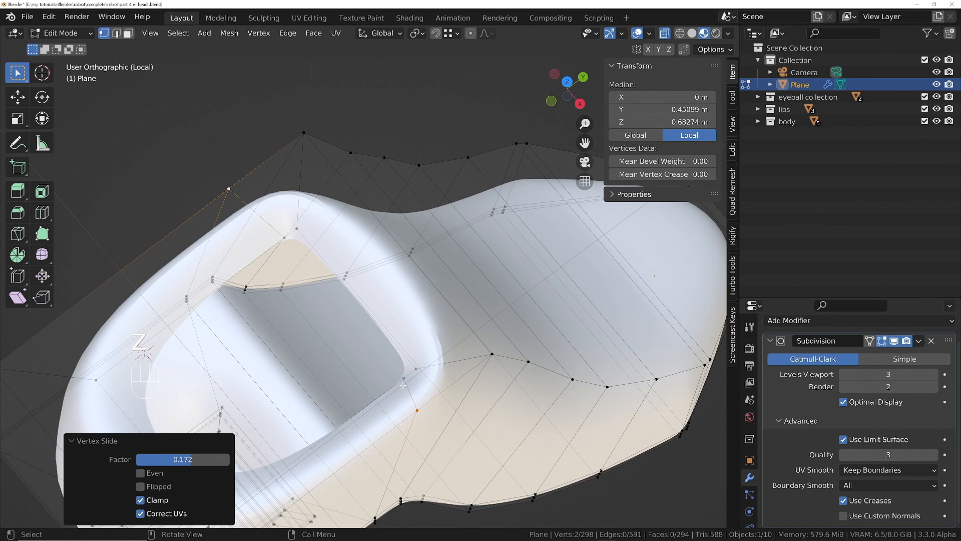
click(401, 376)
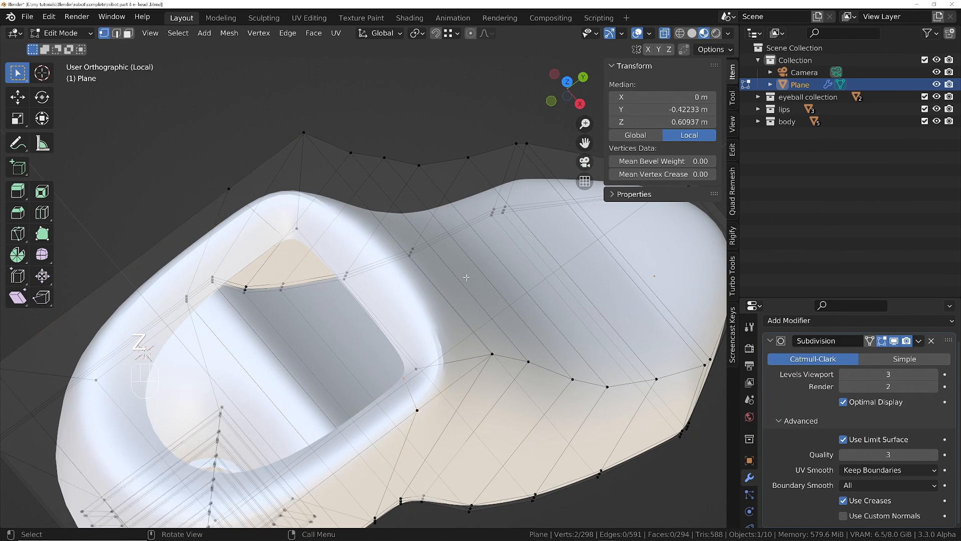
key(g)
key(g)
click(440, 317)
Return to Object Mode and examine the smoothed ankle opening from above
middle_drag(441, 316, 512, 334)
key(Tab)
middle_drag(396, 323, 423, 305)
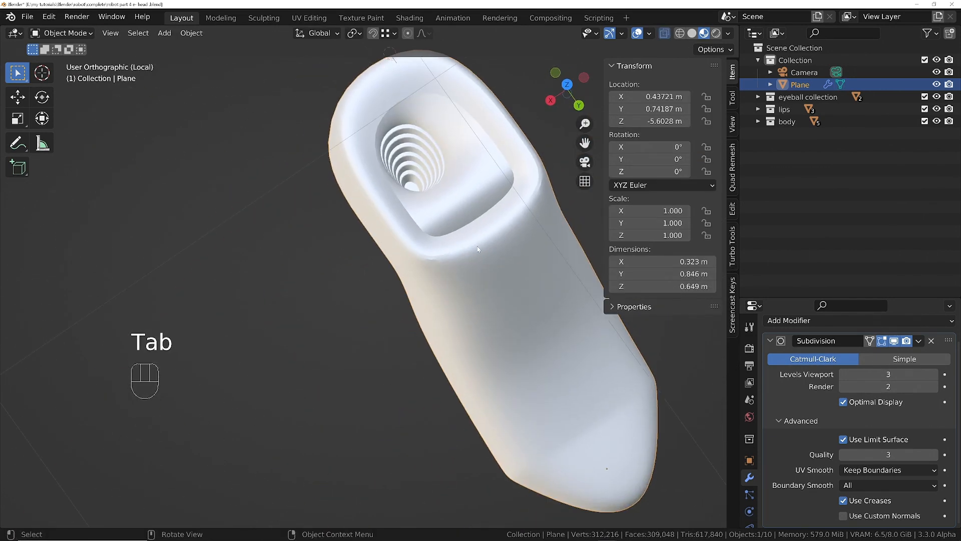
scroll(414, 288, up, 2)
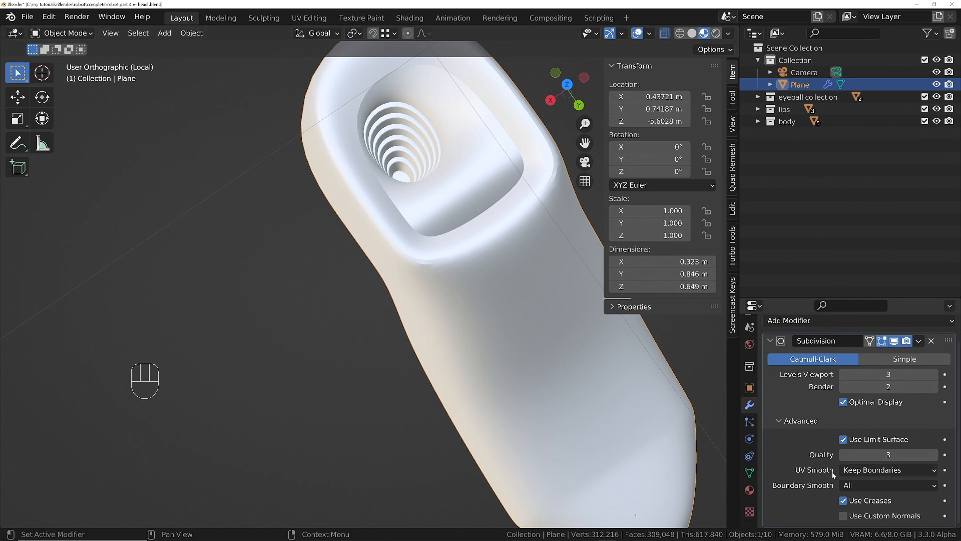
Set the foot mesh's Auto Smooth angle to 42.6° in its Normals settings
click(750, 472)
scroll(830, 382, down, 5)
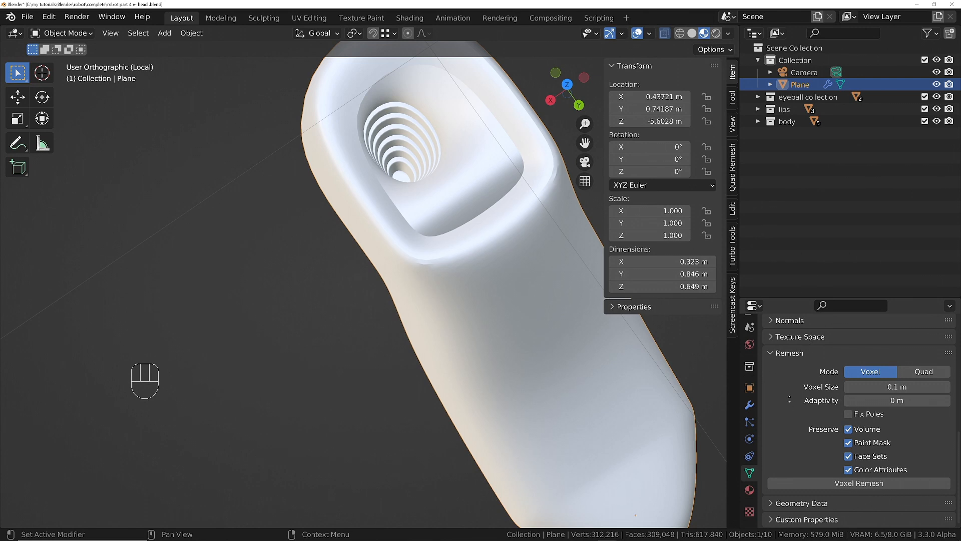
scroll(789, 396, up, 3)
click(786, 385)
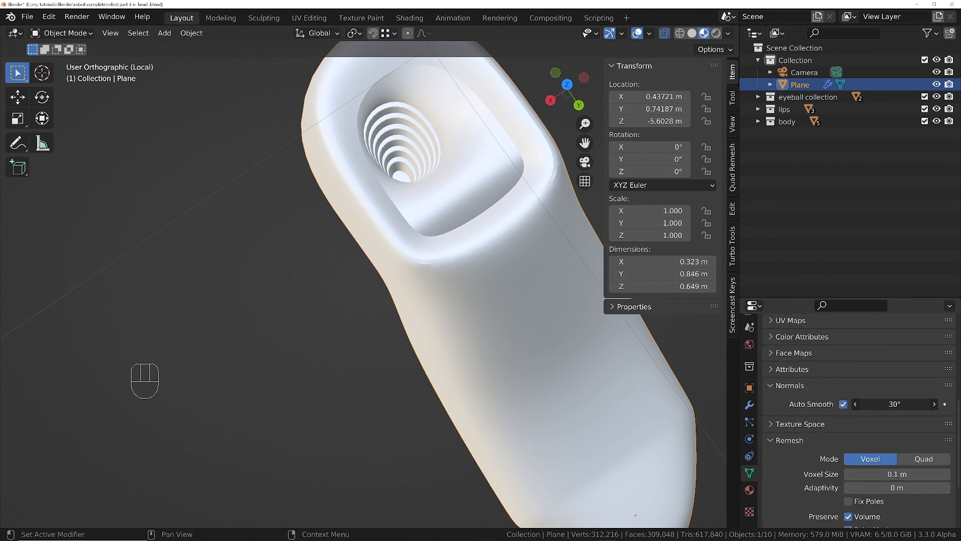
drag(895, 404, 897, 403)
ctrl+middle_drag(491, 192, 507, 295)
shift+middle_drag(507, 305, 506, 212)
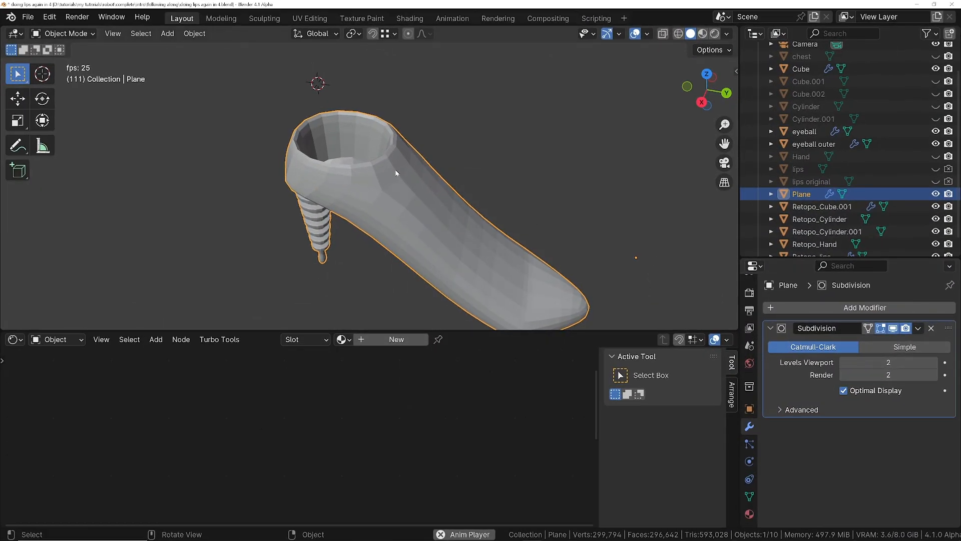
In the Blender 4.1 file, check the foot's mesh data settings and add a Smooth by Angle modifier after Subdivision
middle_drag(395, 169, 406, 204)
click(749, 496)
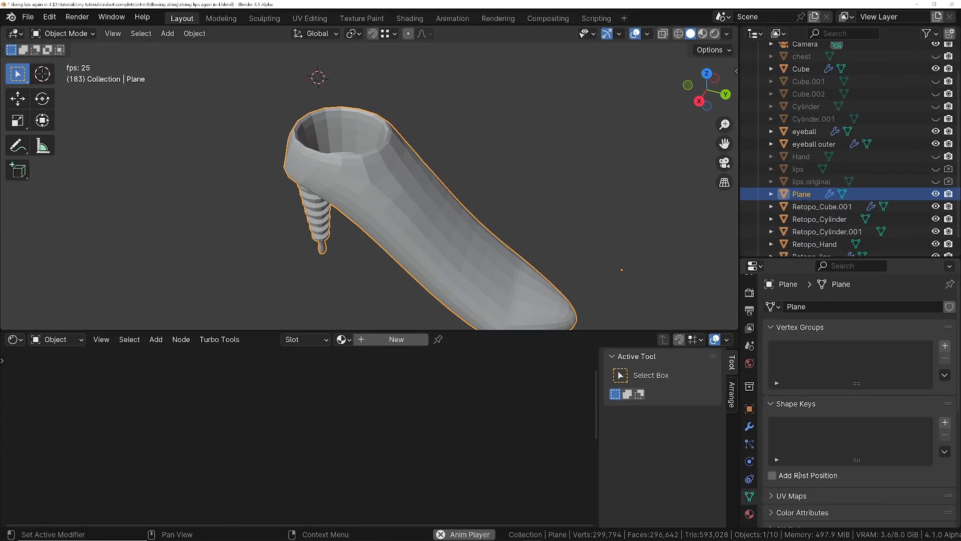
scroll(776, 488, down, 8)
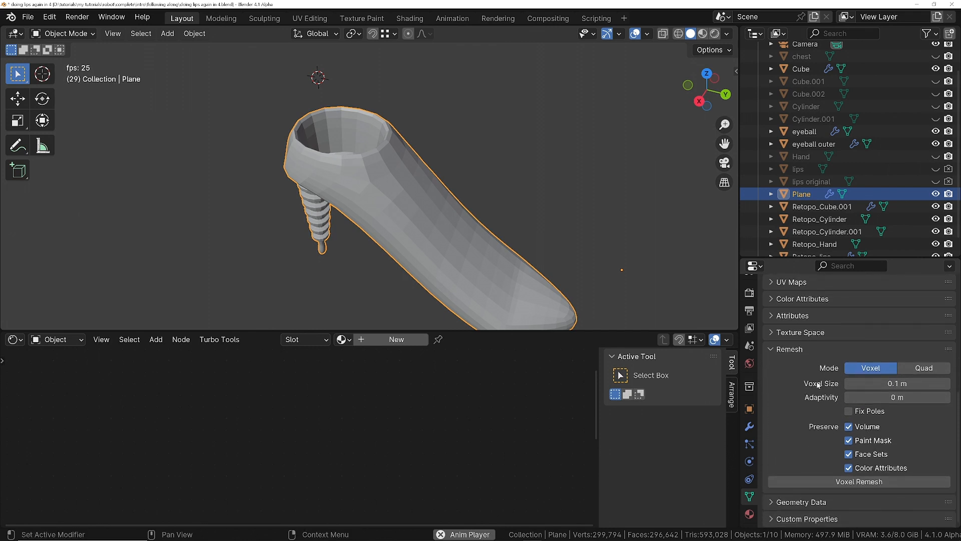
scroll(781, 416, up, 3)
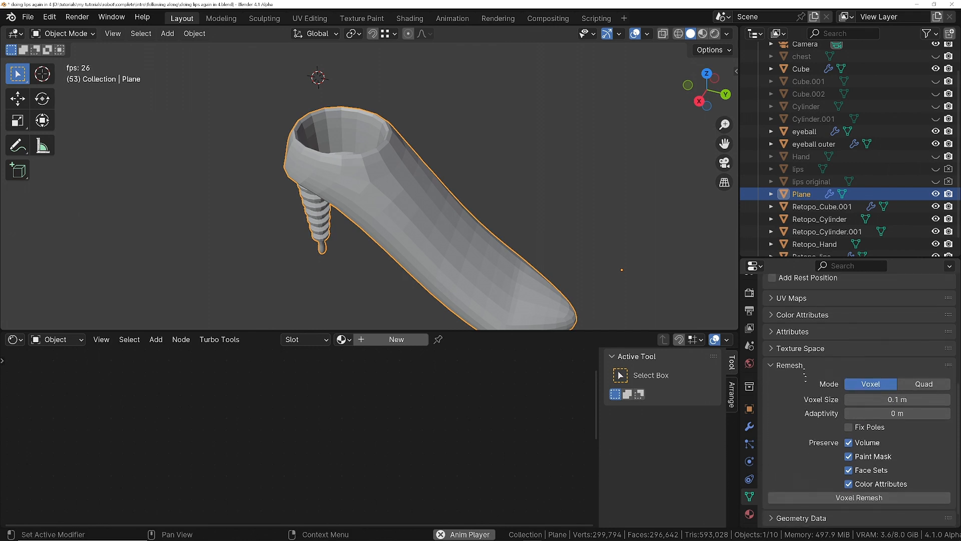
click(751, 426)
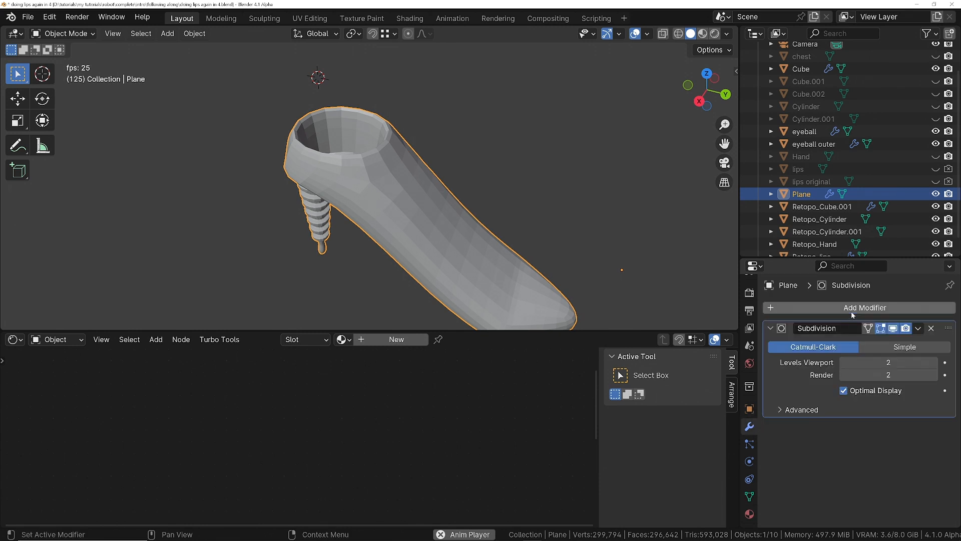
click(853, 315)
mouse_move(793, 313)
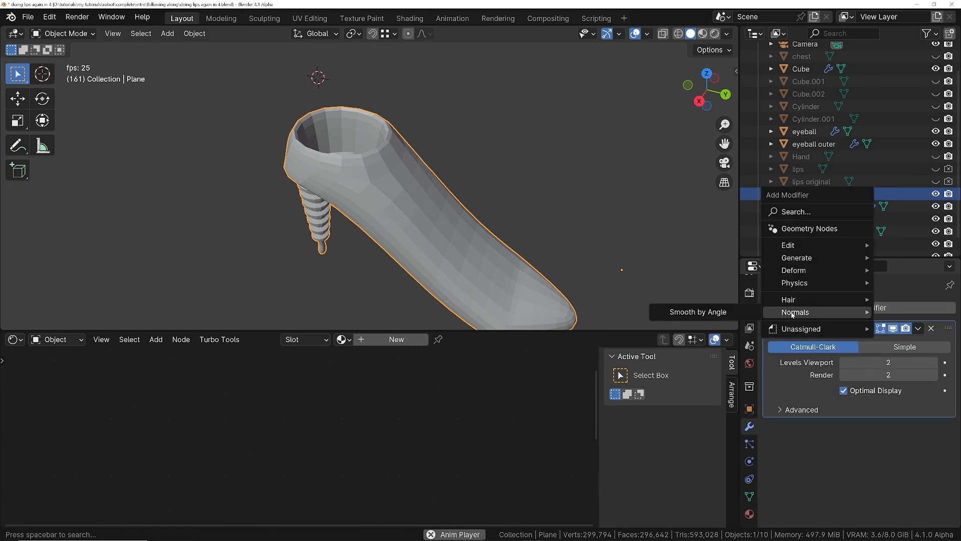
click(698, 312)
Shade the foot object smooth
right_click(398, 188)
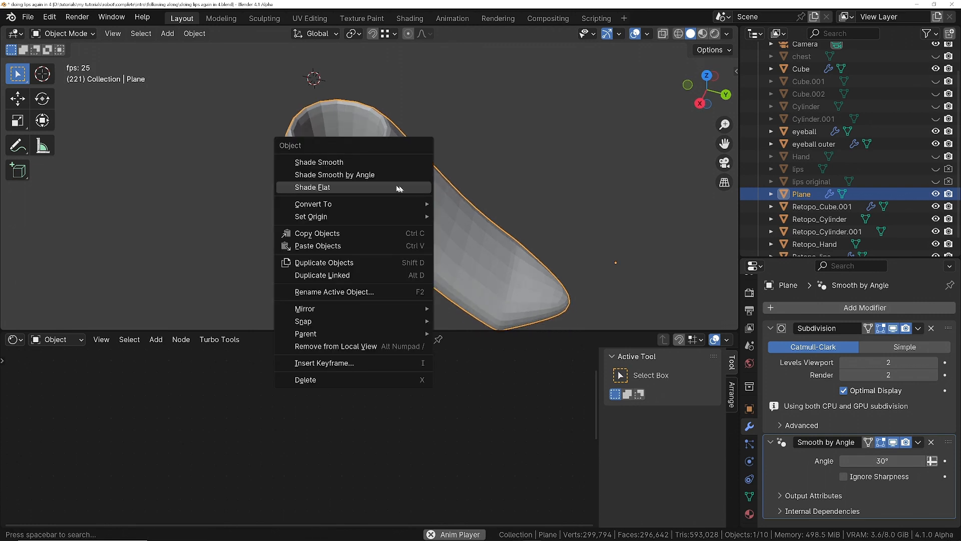
click(333, 169)
middle_drag(437, 211, 438, 194)
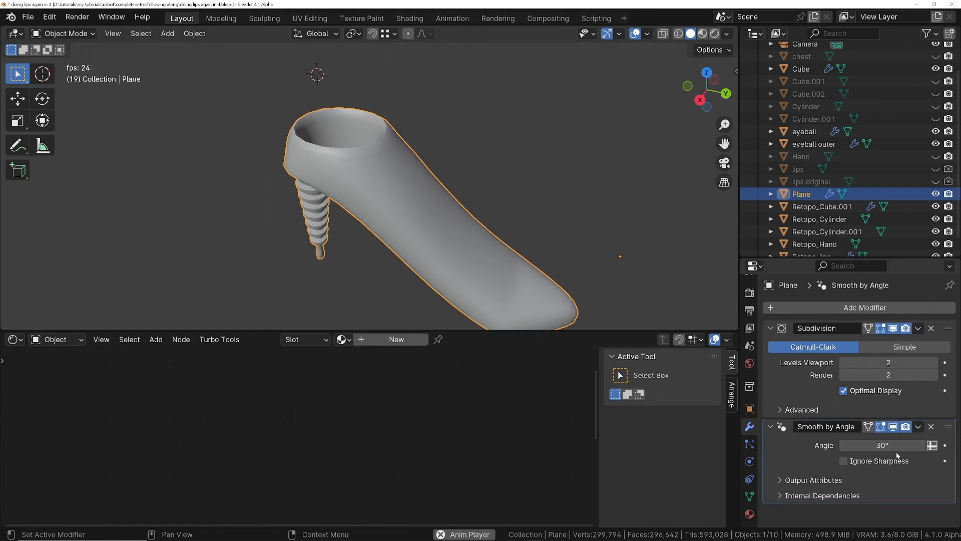
Set the Smooth by Angle modifier's angle to 180° and recheck the foot's mesh data settings
click(422, 199)
middle_drag(395, 168, 395, 195)
scroll(388, 153, up, 5)
shift+middle_drag(379, 122, 425, 197)
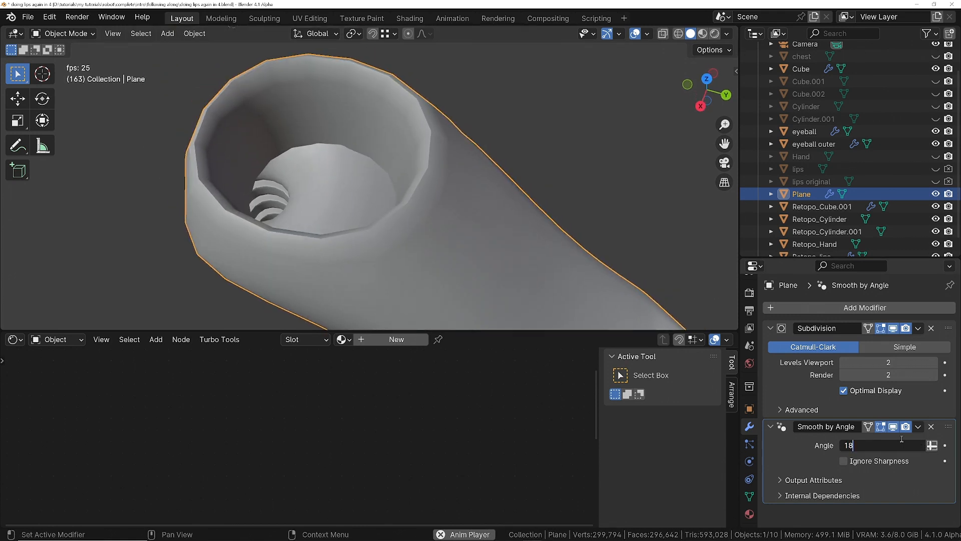
key(Return)
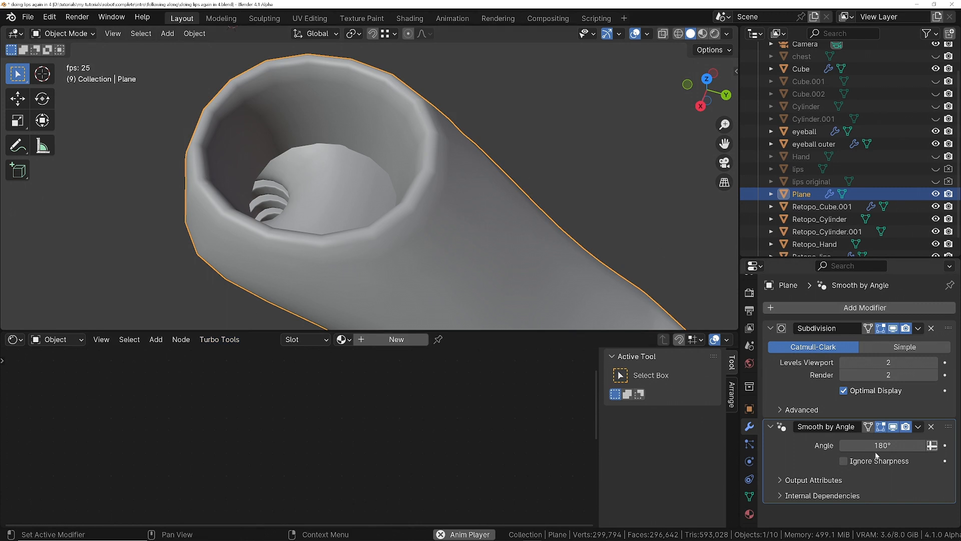
click(750, 496)
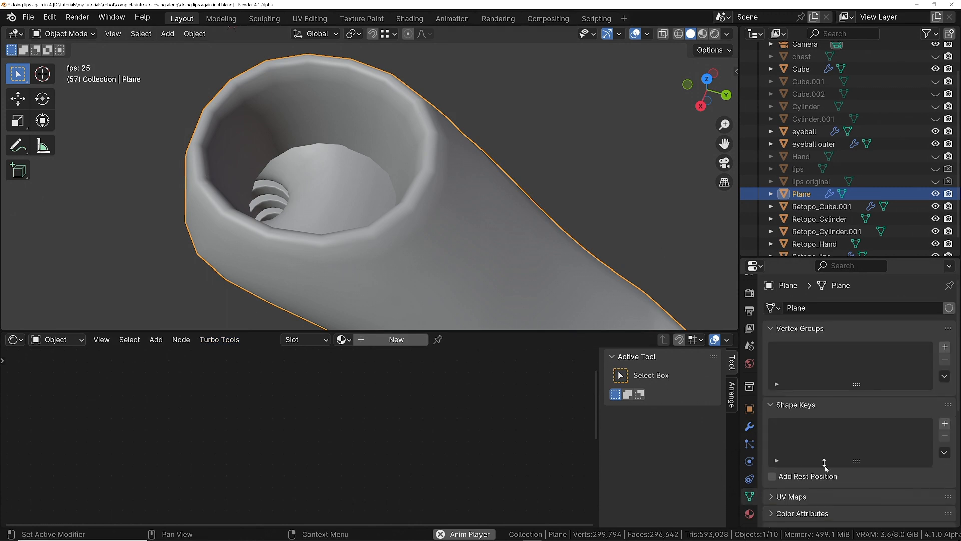
click(751, 426)
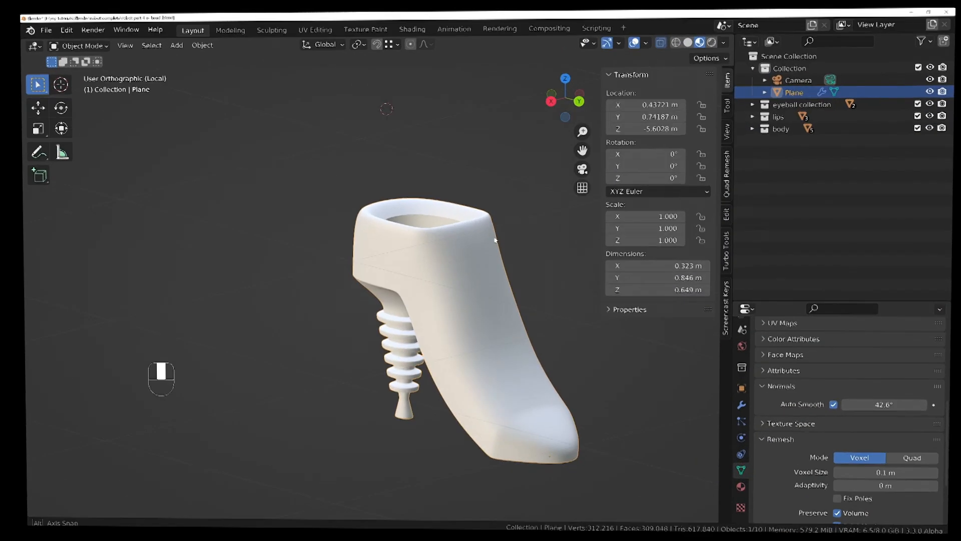
Back in the Blender 3.3 file, turn X-ray off in Edit Mode and bevel the four edge loops crossing the instep by about 0.03 m
middle_drag(506, 201, 470, 294)
key(Tab)
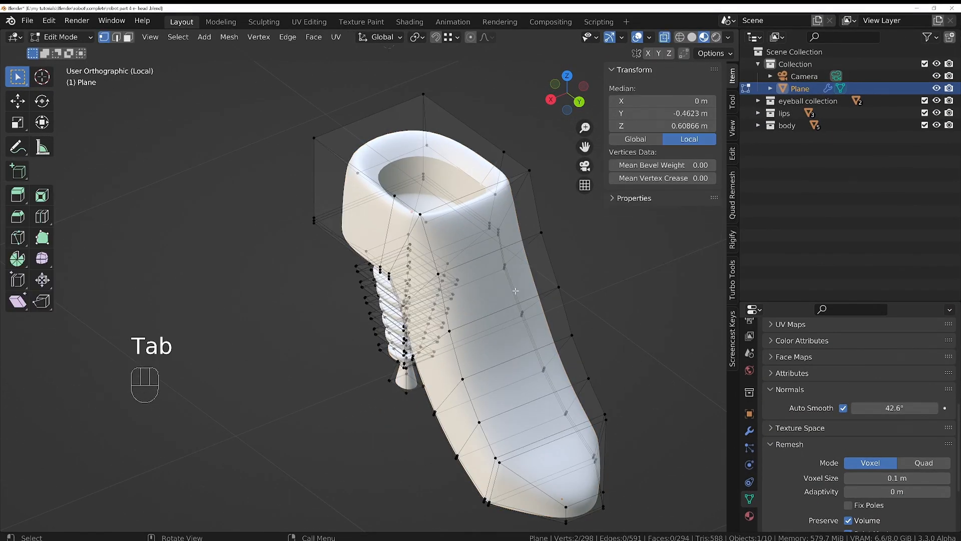
middle_drag(365, 326, 521, 325)
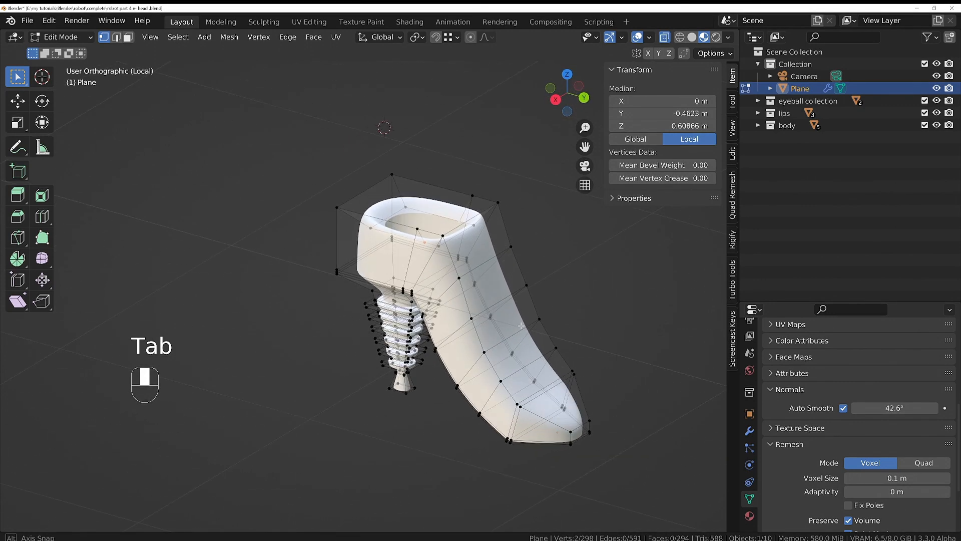
key(2)
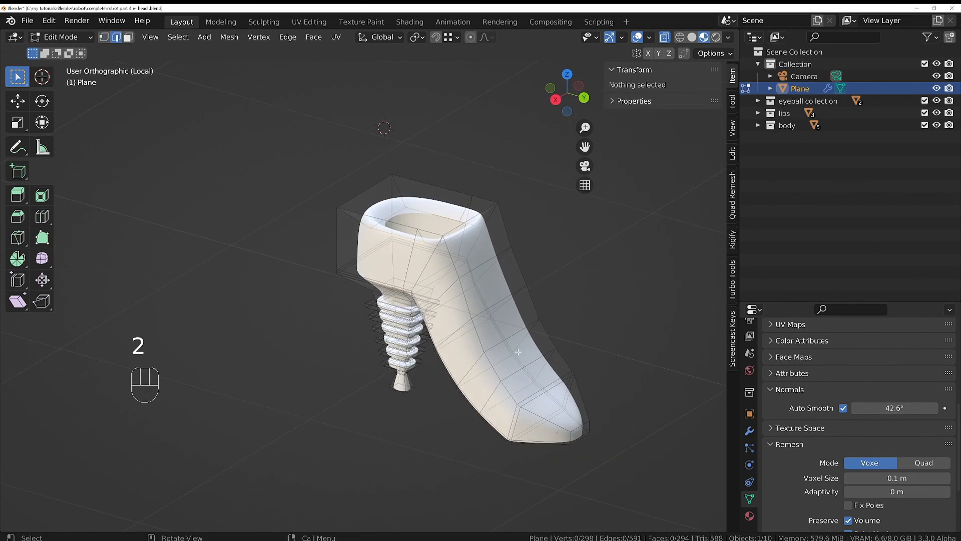
key(z)
alt+click(486, 264)
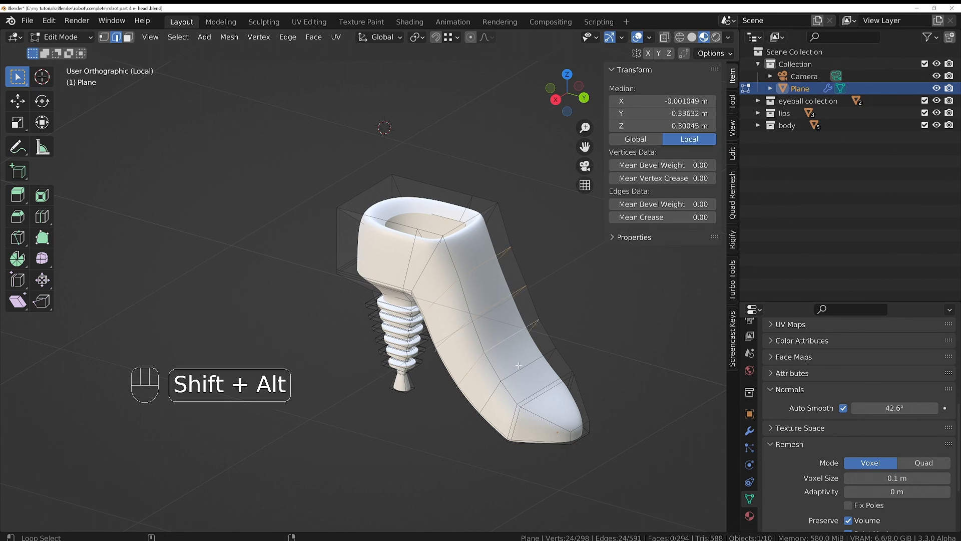
middle_drag(520, 366, 576, 339)
middle_drag(584, 319, 534, 374)
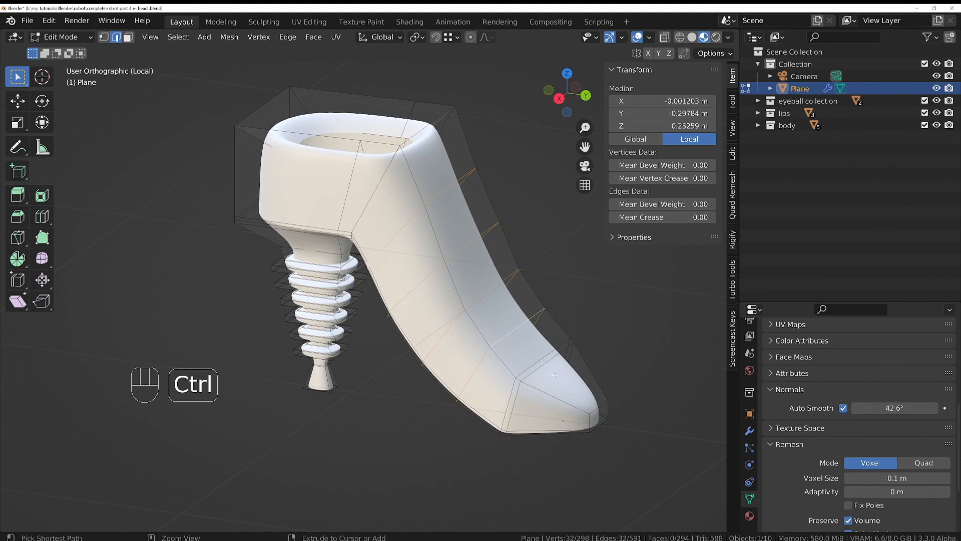
key(ctrl+b)
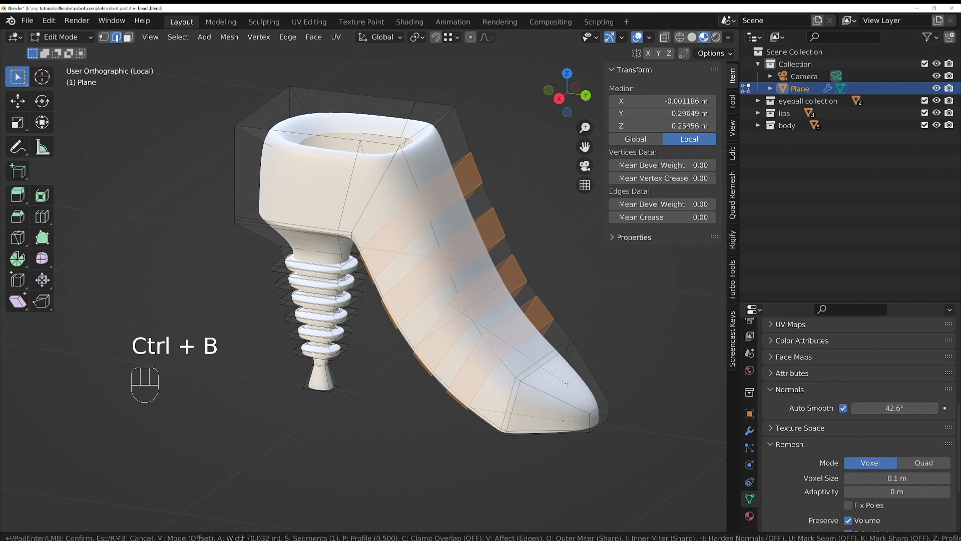
click(567, 384)
Change the bevel's width type to Percent, with a width of 25% and 1 segment
click(192, 319)
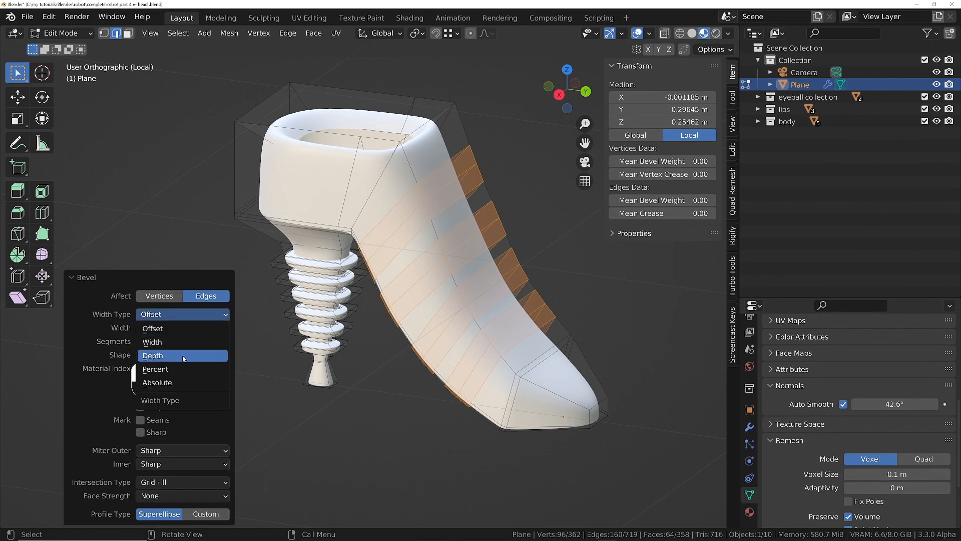
click(181, 368)
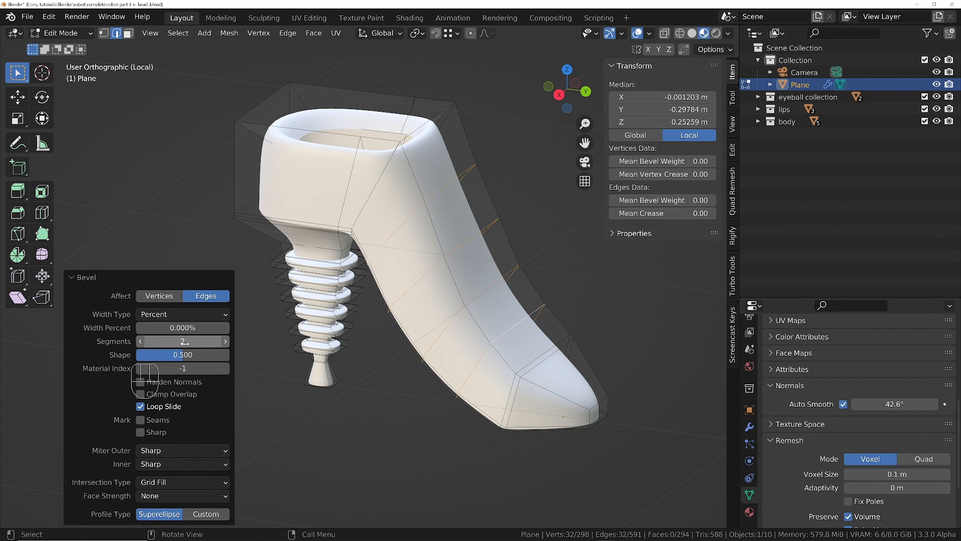
click(182, 327)
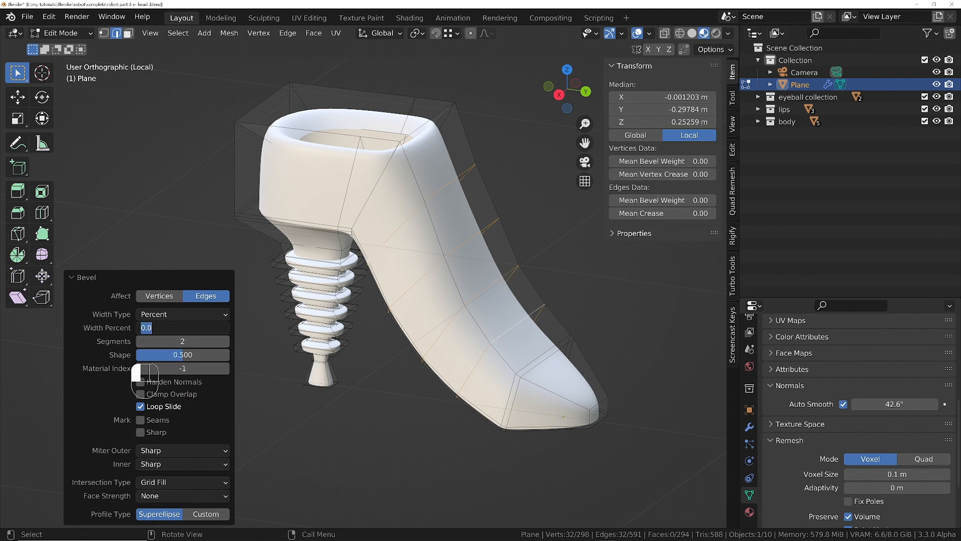
text(25)
key(Return)
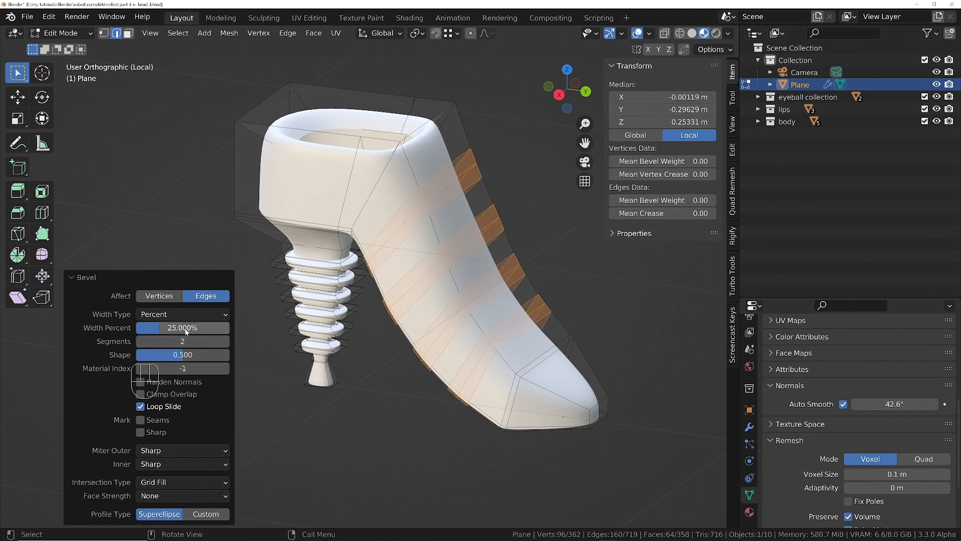
click(183, 341)
text(1)
key(Return)
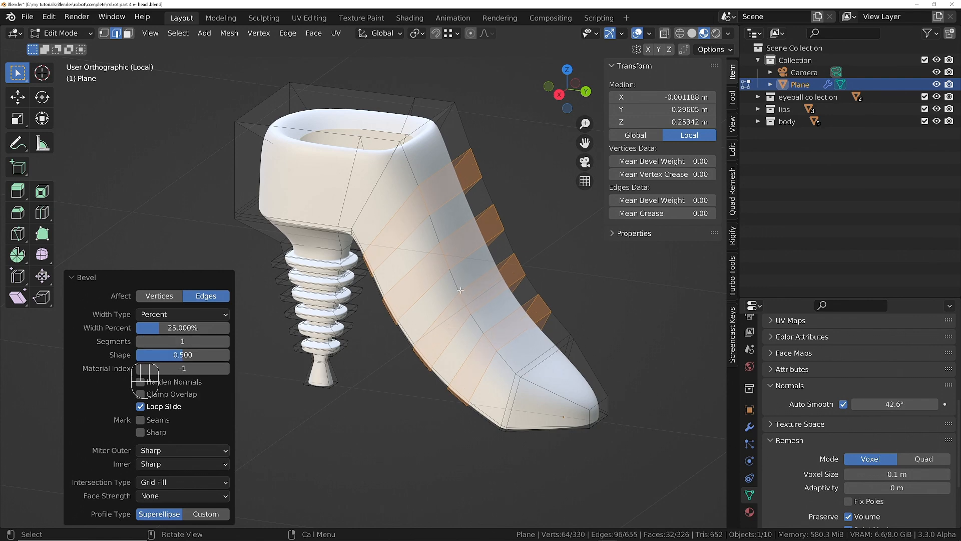
Add one centred loop cut running lengthwise around the sides of the foot from ankle to toe
middle_drag(451, 181, 438, 270)
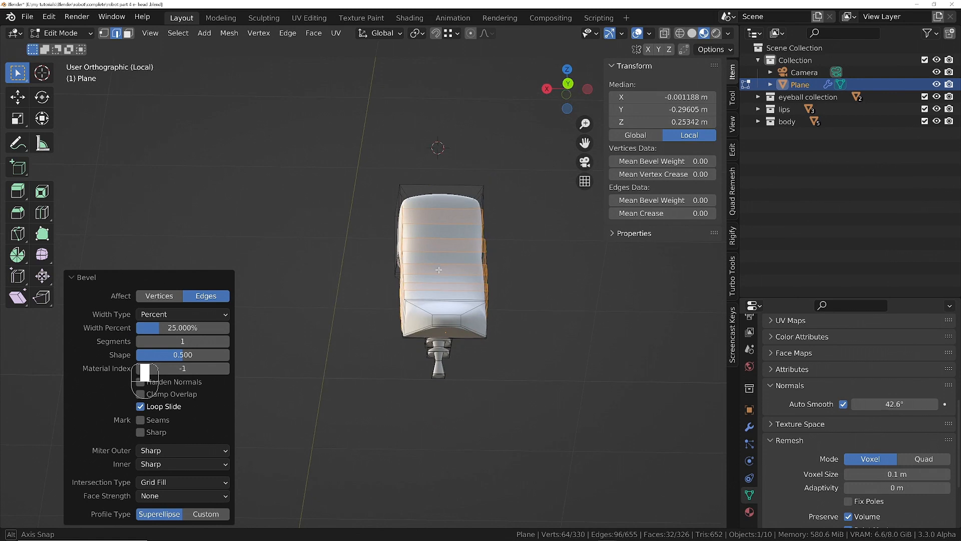
key(ctrl+r)
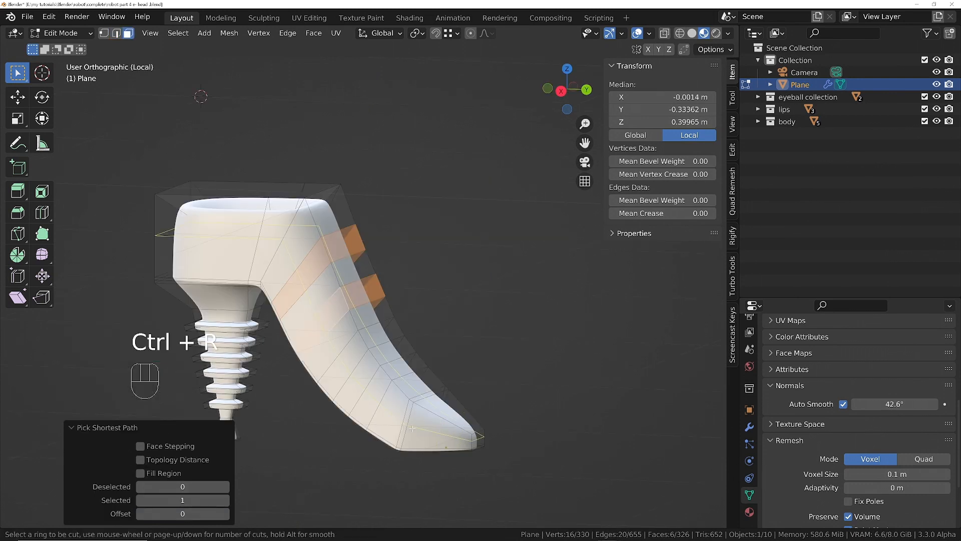
click(412, 429)
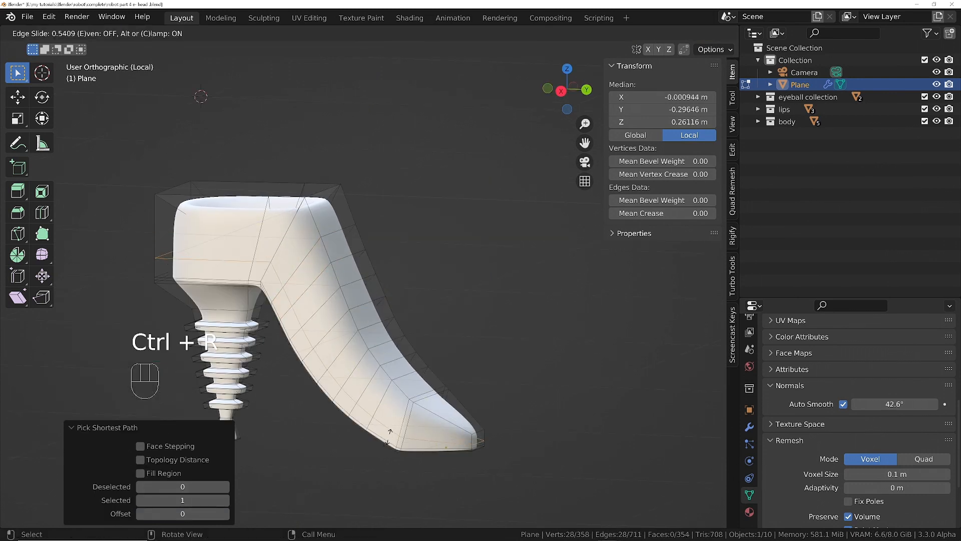
key(e)
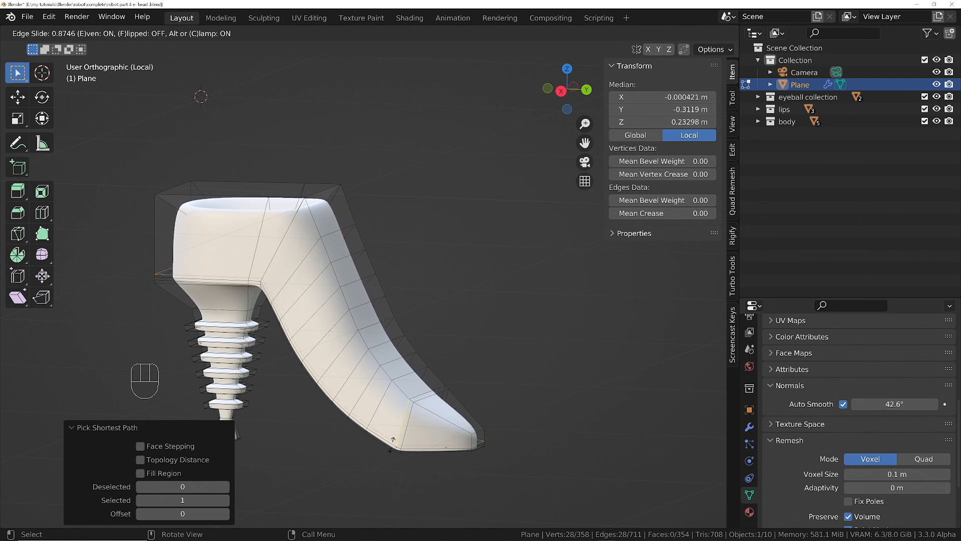
right_click(400, 443)
Edge-slide the new lengthwise loop down towards the foot's sole, using Even on and Flipped off
ctrl+middle_drag(400, 443, 404, 301)
shift+middle_drag(418, 390, 453, 345)
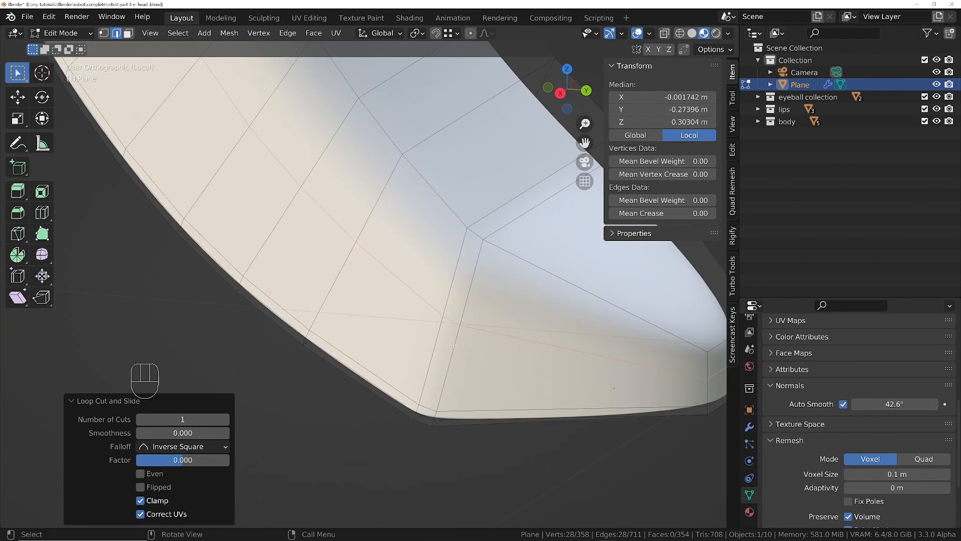
key(g)
key(g)
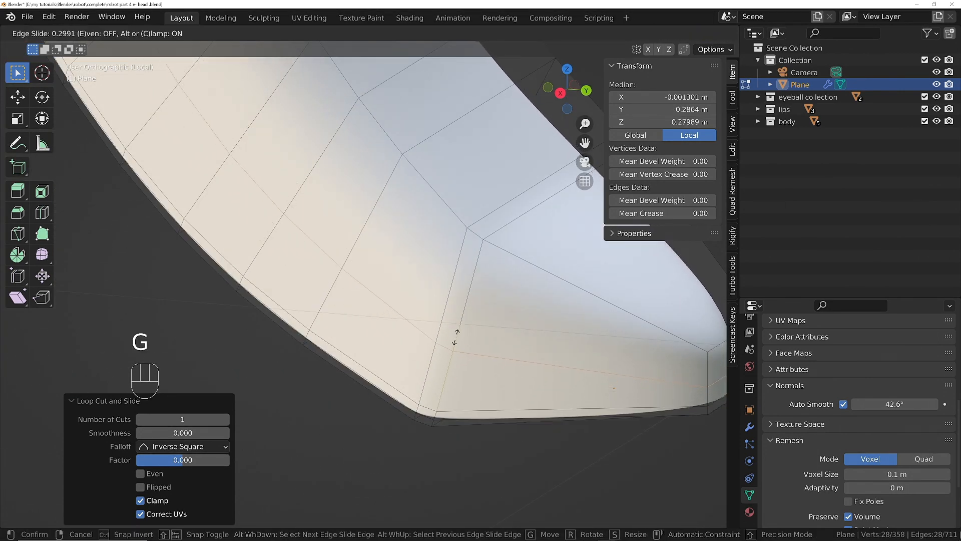
key(e)
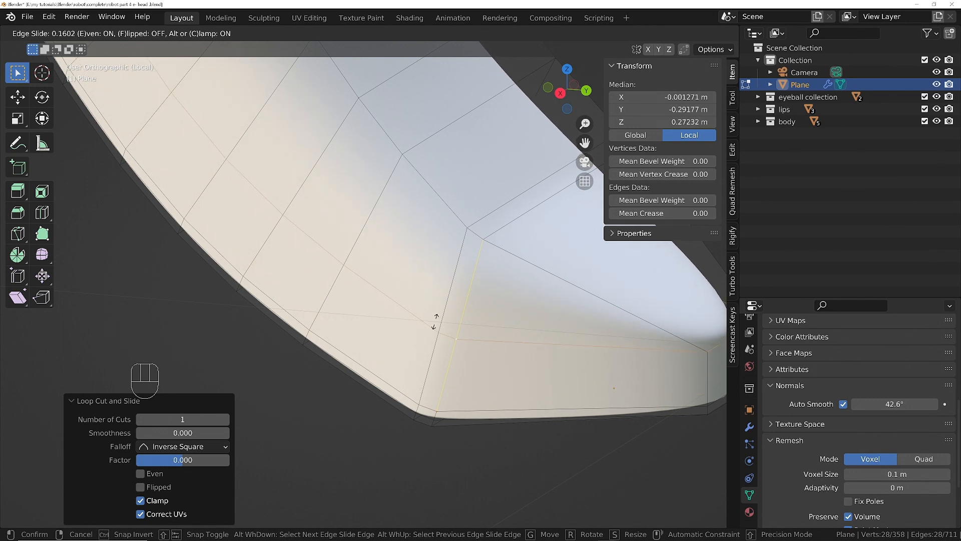
key(f)
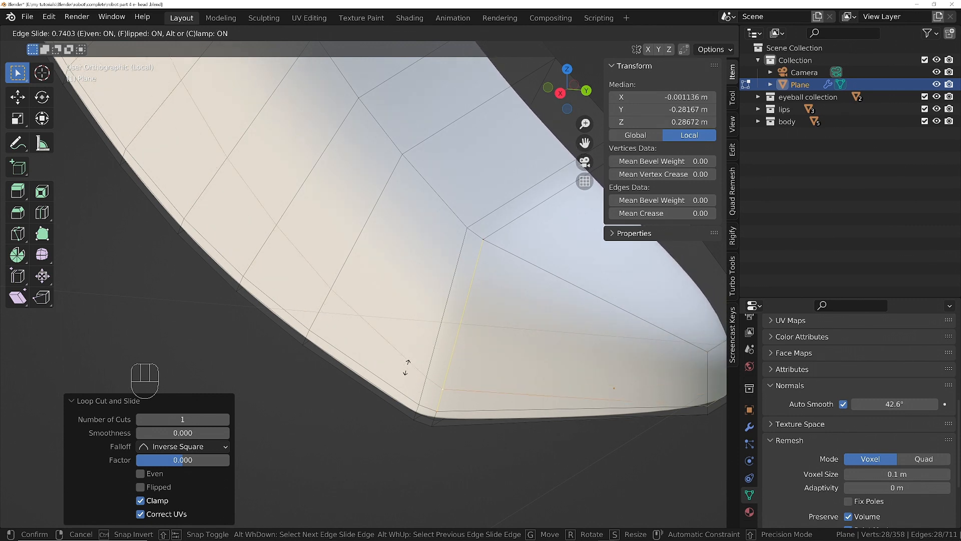
key(f)
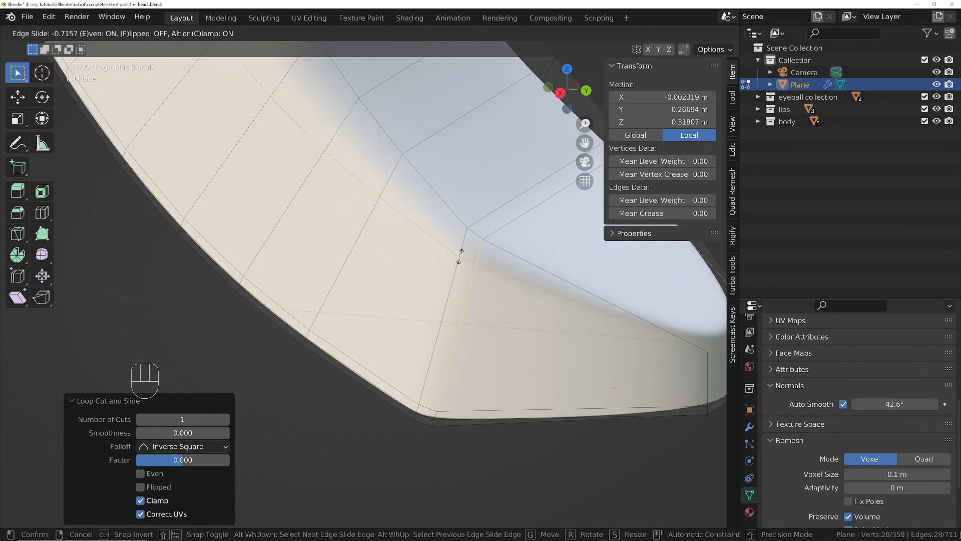
key(f)
key(f)
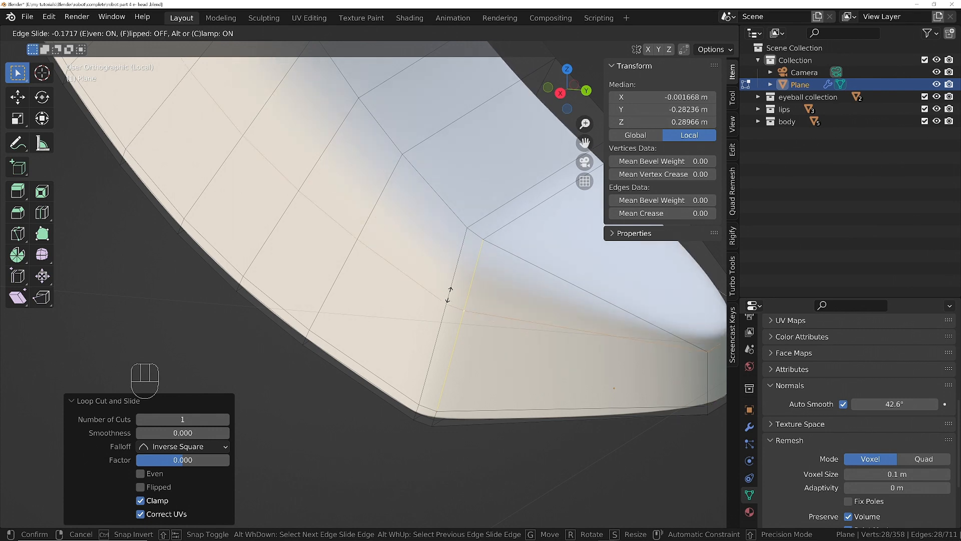
click(435, 369)
Delete the faces of five alternate bands across the instep, from just behind the toe up to the ankle
ctrl+middle_drag(436, 369, 614, 371)
key(3)
click(392, 366)
ctrl+click(576, 373)
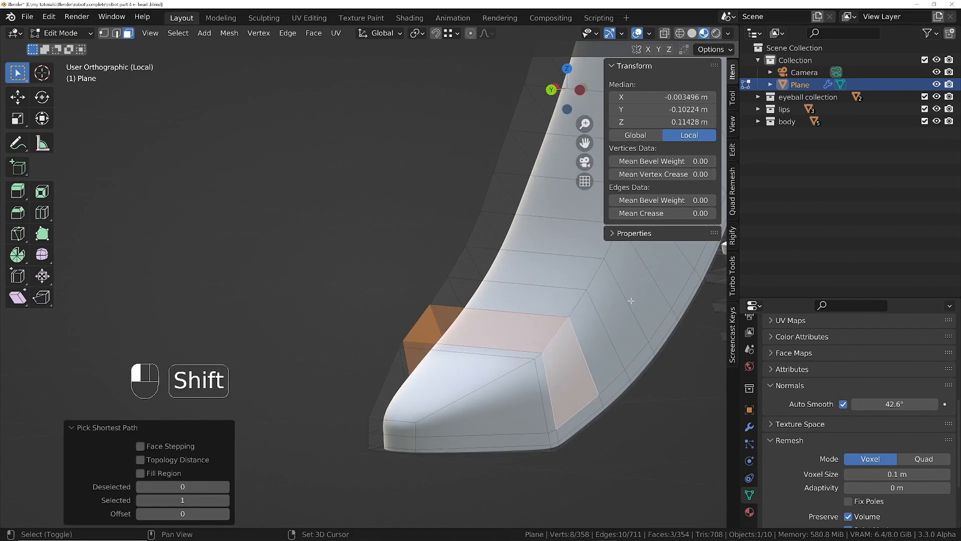
shift+click(630, 300)
middle_drag(631, 300, 471, 335)
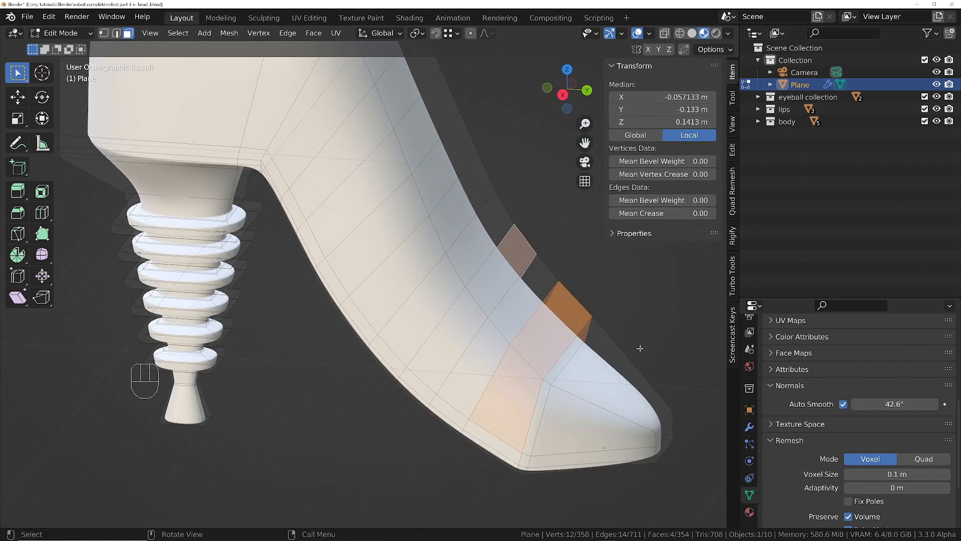
ctrl+click(467, 332)
shift+click(475, 187)
middle_drag(441, 240, 309, 251)
shift+middle_drag(476, 291, 311, 321)
middle_drag(310, 320, 215, 328)
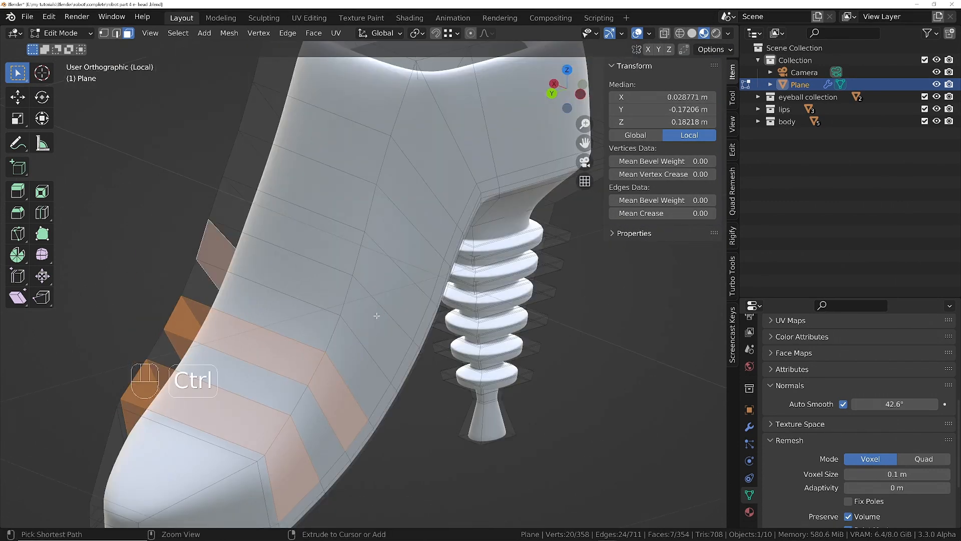
ctrl+click(376, 316)
shift+click(399, 239)
middle_drag(395, 223, 488, 183)
ctrl+click(221, 234)
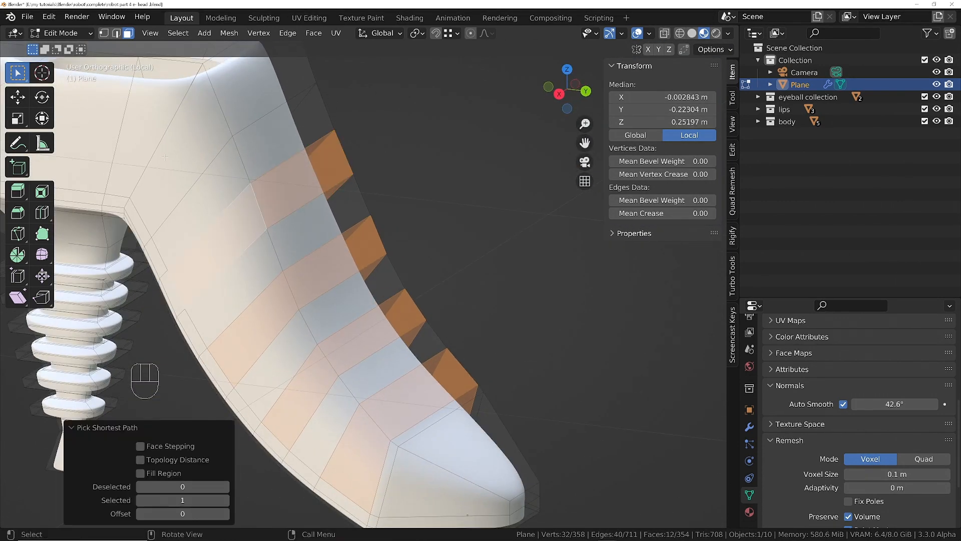
shift+click(167, 157)
middle_drag(167, 156, 78, 168)
ctrl+click(354, 220)
middle_drag(295, 198, 291, 246)
key(x)
ctrl+middle_drag(291, 245, 491, 224)
click(294, 305)
Raise the inner edge loop of the ankle opening by about 0.067 m along Z
shift+middle_drag(395, 268, 463, 341)
middle_drag(463, 340, 486, 200)
key(2)
alt+click(360, 331)
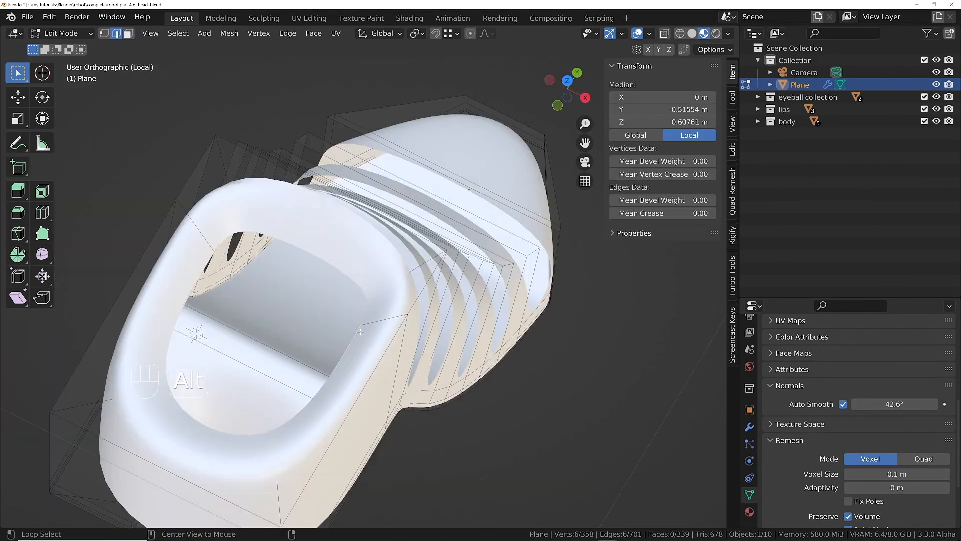
middle_drag(360, 330, 384, 265)
key(g)
key(z)
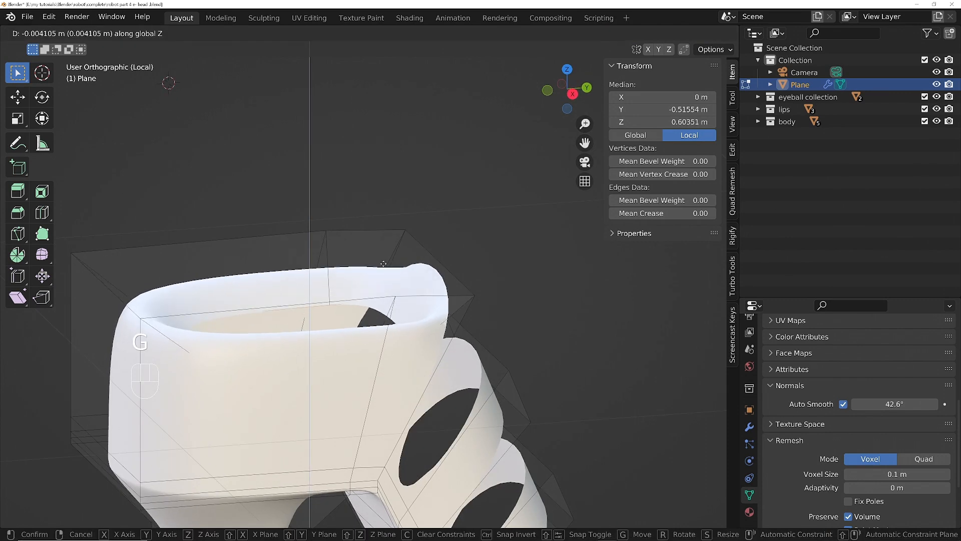
click(390, 226)
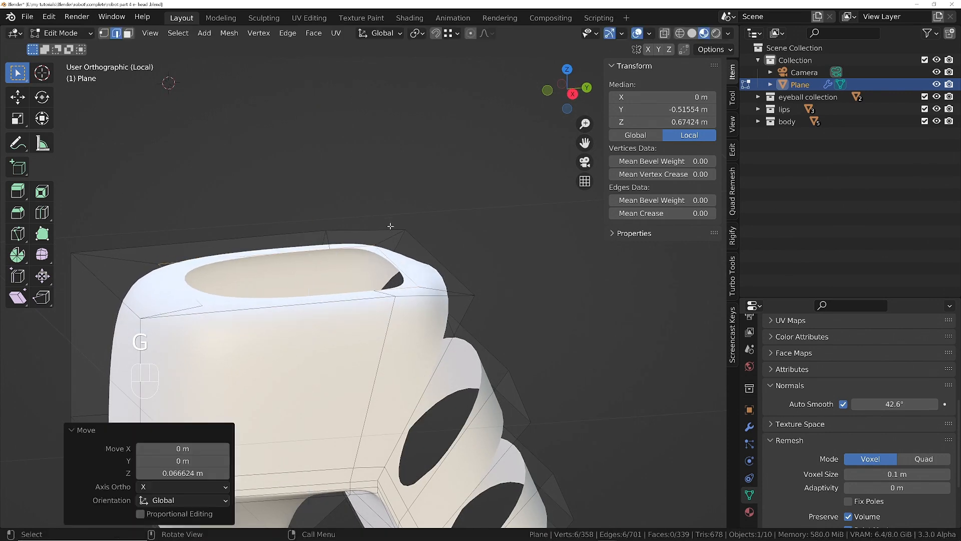
Scale the ankle opening's inner loop up to widen the opening, and return to Object Mode
middle_drag(391, 226, 378, 400)
key(s)
click(408, 328)
key(Tab)
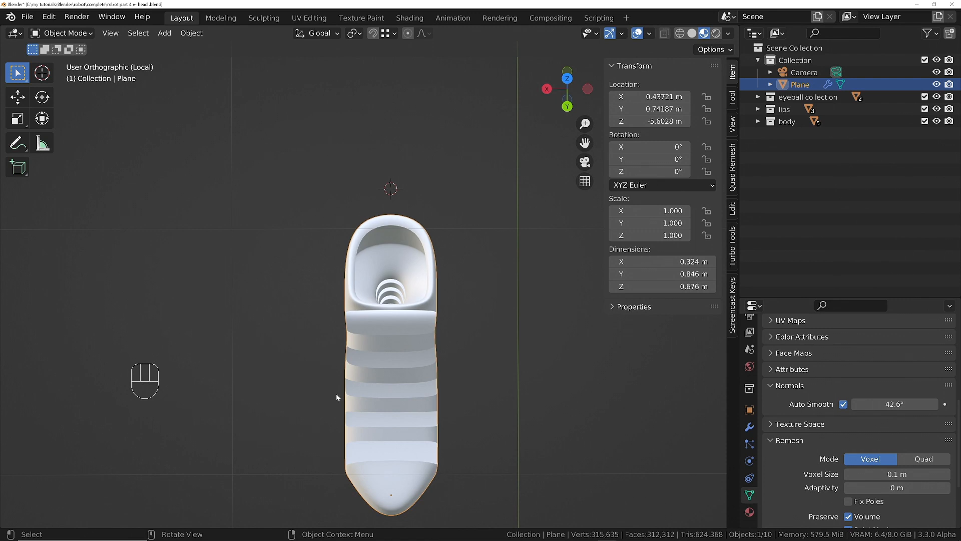
Bulge one side of the forefoot outward about 0.037 m along X with smooth, connected proportional editing, size 0.35
drag(400, 268, 375, 292)
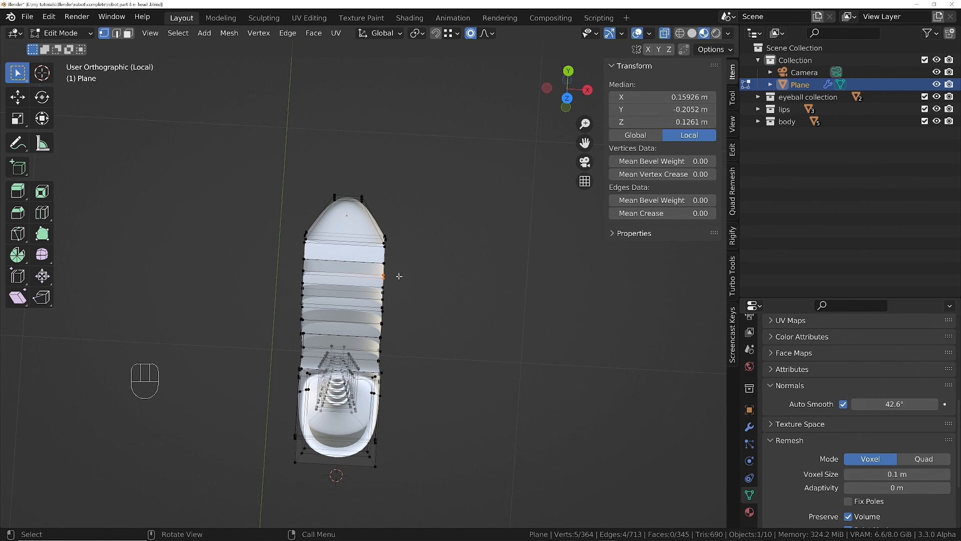
key(g)
key(x)
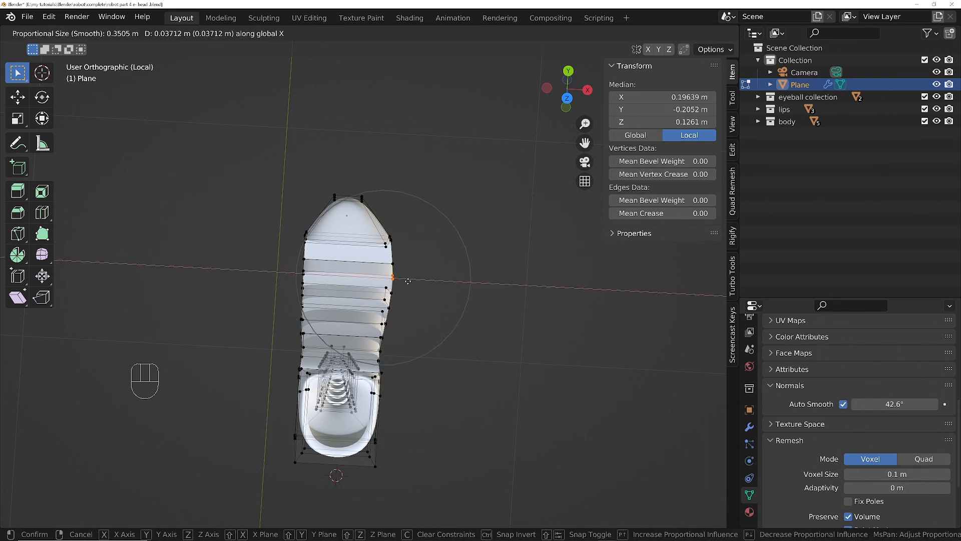
click(408, 280)
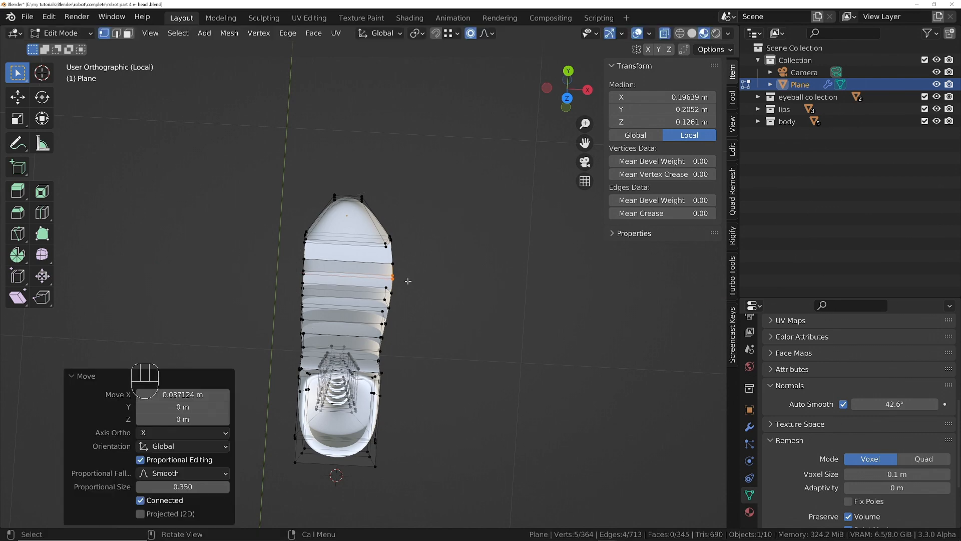
Push the opposite forefoot side outward about 0.017 m along X with proportional size about 0.218, and return to Object Mode with X-ray off
drag(289, 250, 325, 267)
key(g)
key(x)
scroll(323, 266, up, 5)
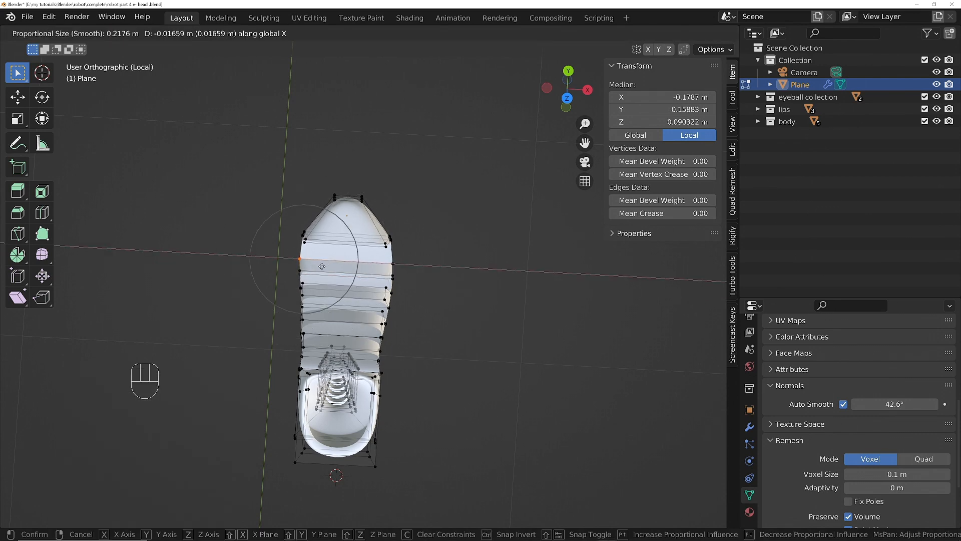
click(323, 266)
middle_drag(362, 334, 132, 245)
key(alt+z)
middle_drag(131, 245, 128, 246)
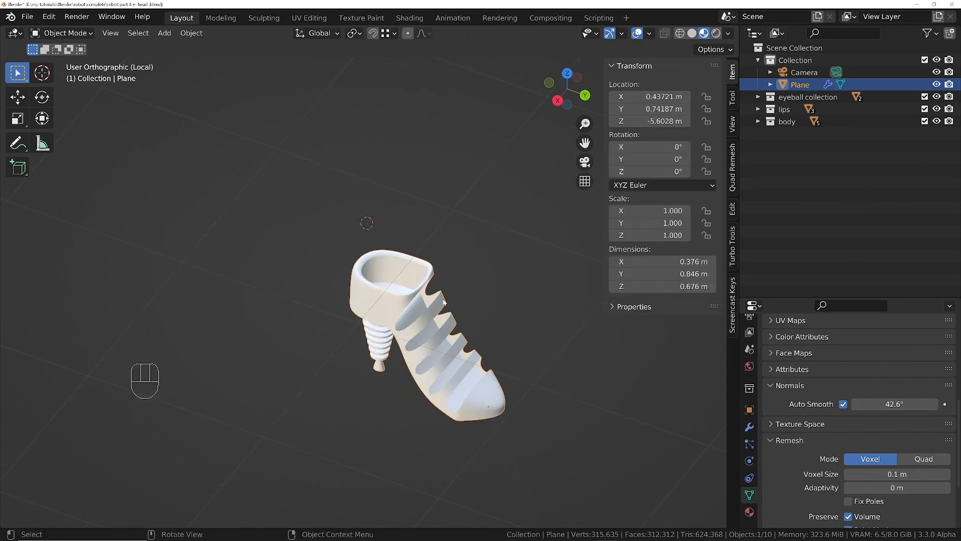
shift+middle_drag(440, 301, 424, 292)
scroll(423, 292, up, 2)
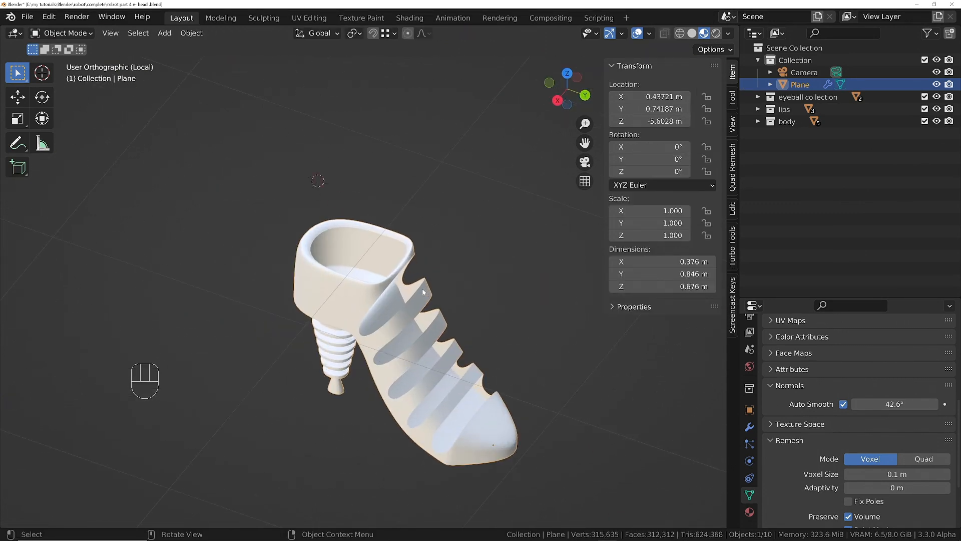
Leave local view, scale the foot up by about 1.245 and lower it about 0.258 m along Z beneath the lower leg
key(KP_Divide)
key(KP_5)
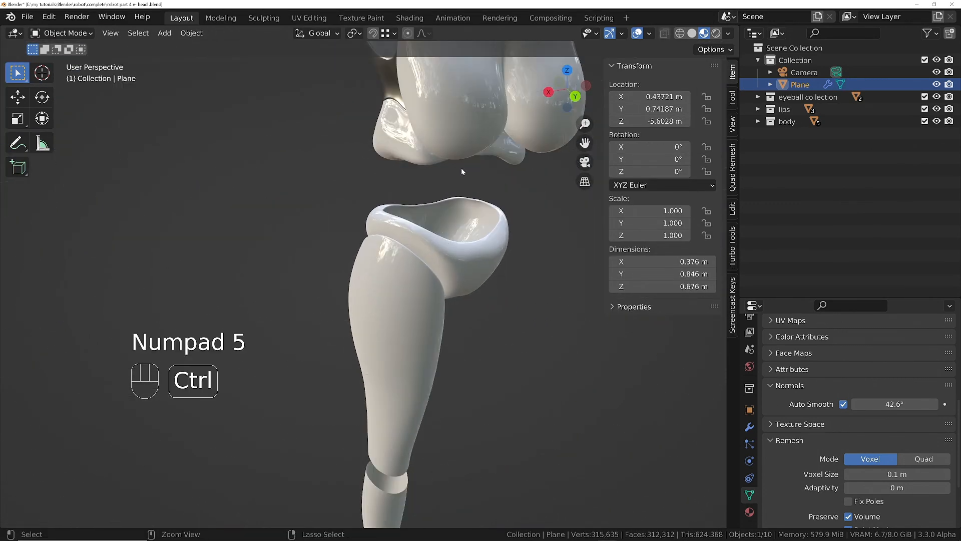
ctrl+middle_drag(461, 170, 480, 300)
ctrl+middle_drag(451, 320, 417, 289)
key(s)
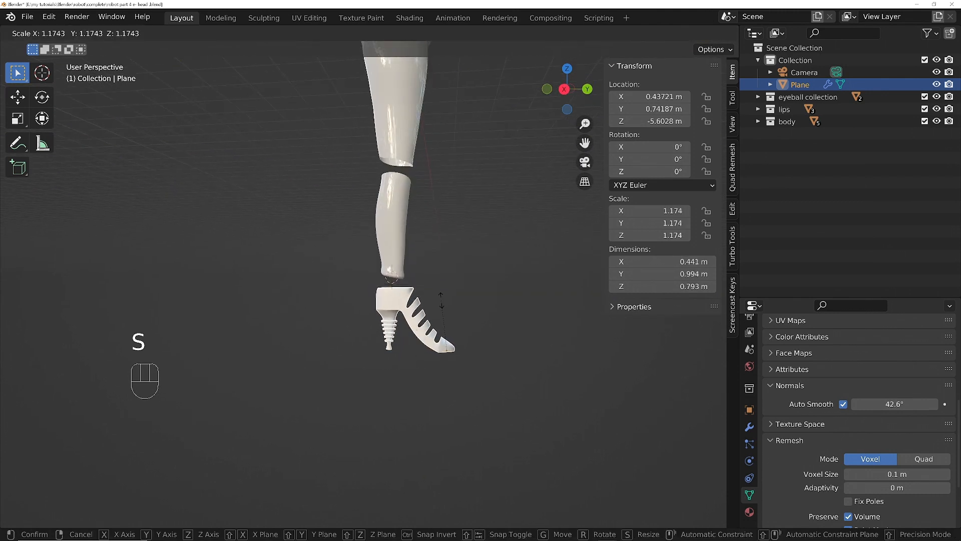
click(434, 320)
key(g)
key(z)
click(389, 270)
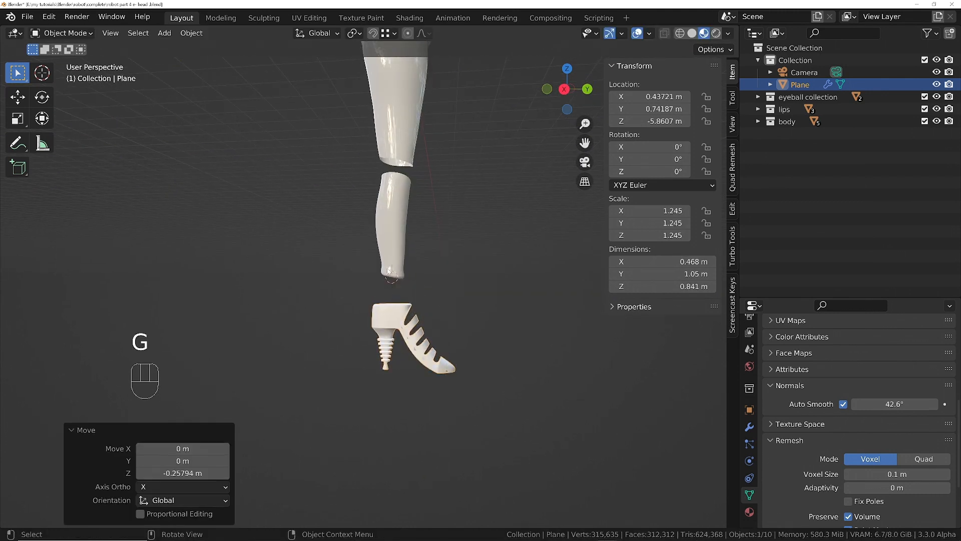
Apply the foot's scale
click(393, 230)
middle_drag(393, 230, 334, 230)
click(401, 330)
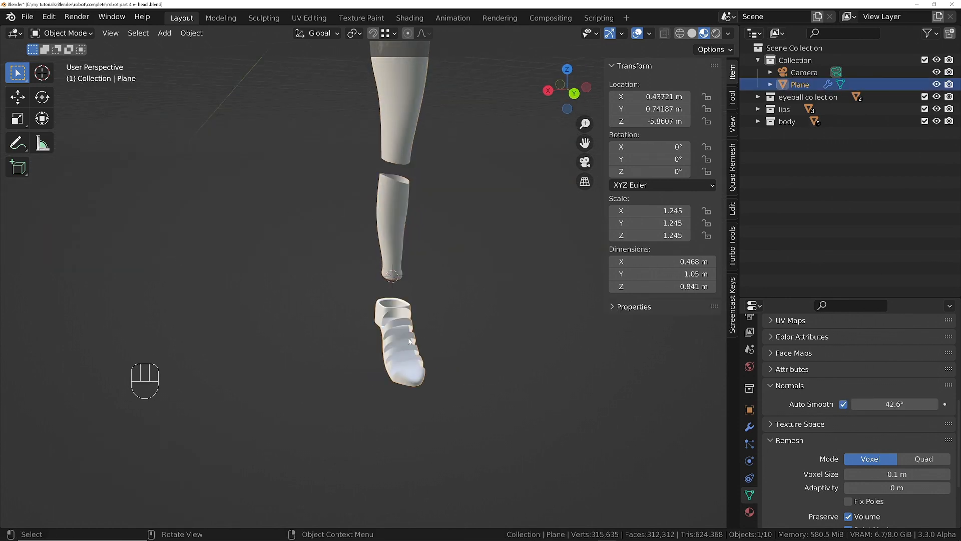
key(ctrl+a)
click(404, 363)
scroll(413, 352, down, 3)
middle_drag(413, 352, 344, 245)
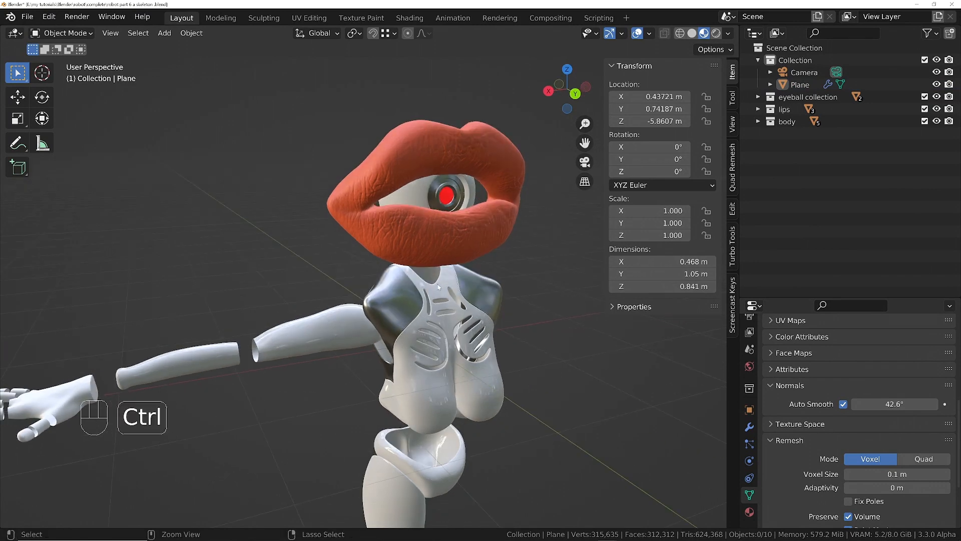
Unhide the lips and lips original objects in the lips collection
ctrl+middle_drag(438, 286, 458, 320)
shift+middle_drag(458, 320, 436, 218)
ctrl+middle_drag(436, 218, 439, 194)
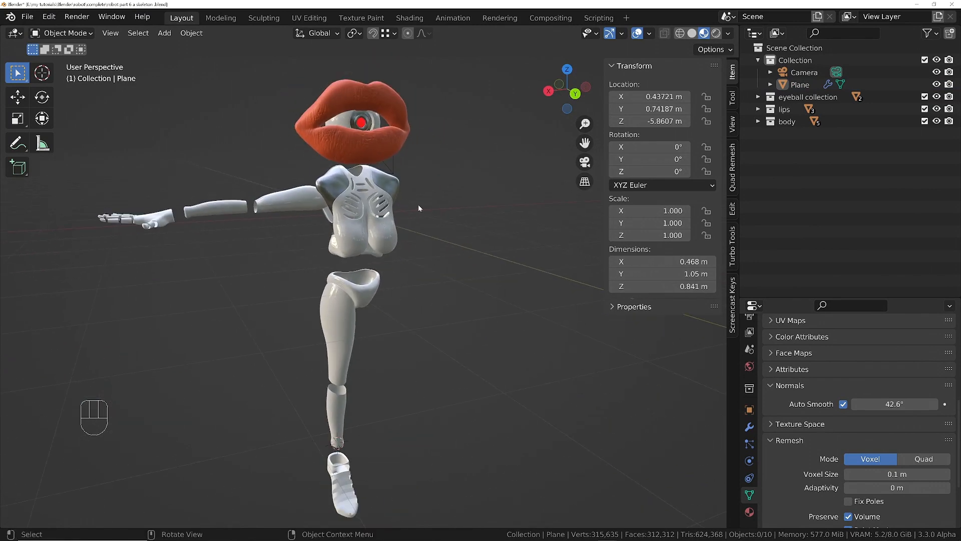
ctrl+middle_drag(419, 207, 306, 390)
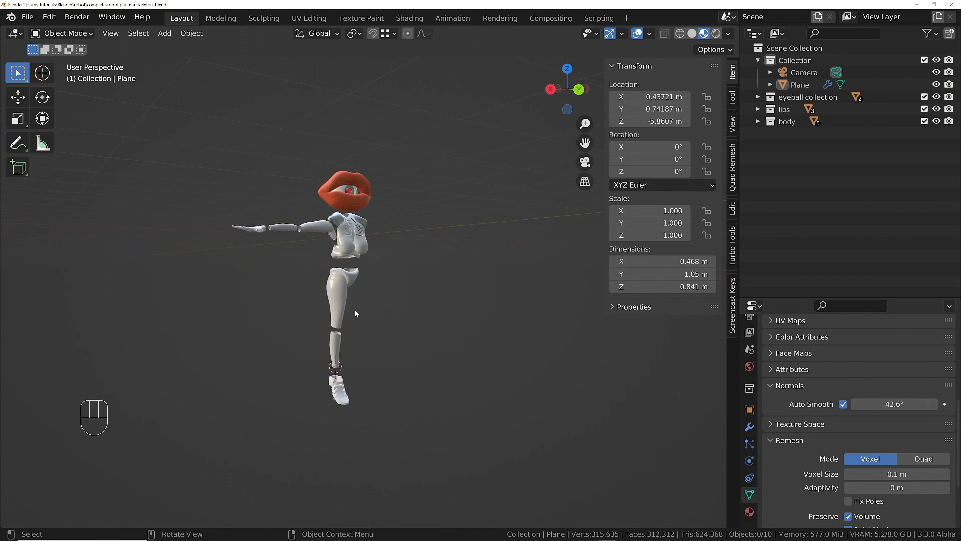
middle_drag(355, 313, 395, 235)
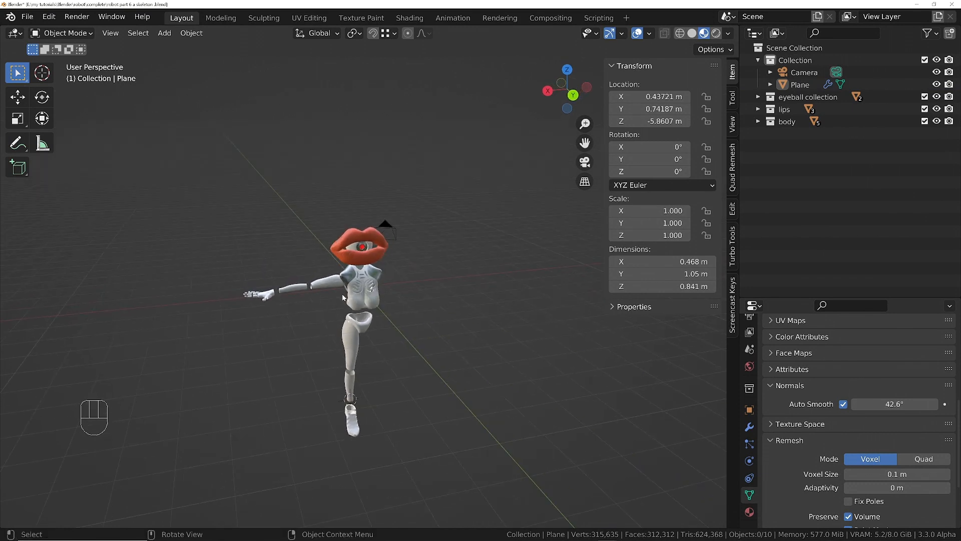
click(759, 109)
drag(936, 121, 937, 133)
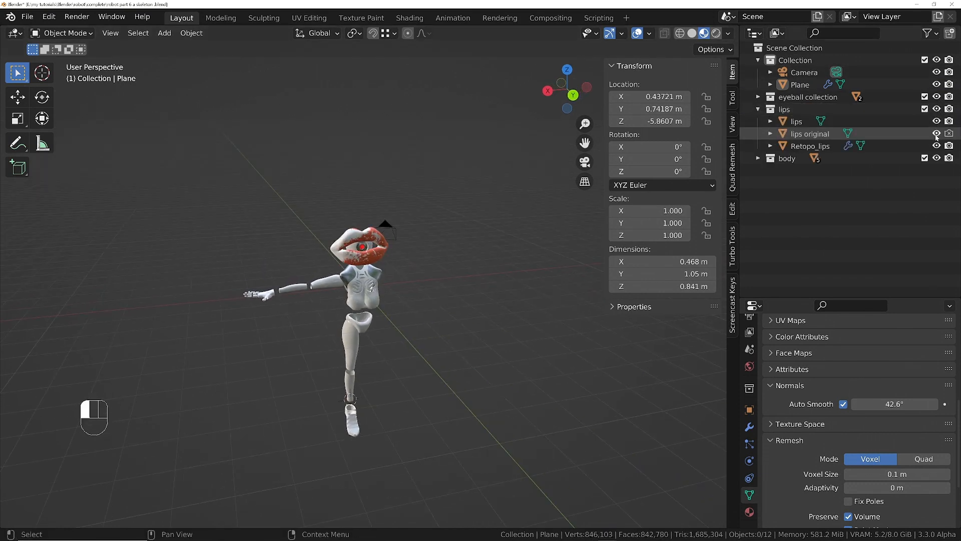
Select all objects and, in back orthographic view, raise them about 5.874 m along Z so the foot stands on the ground line
key(a)
key(KP_1)
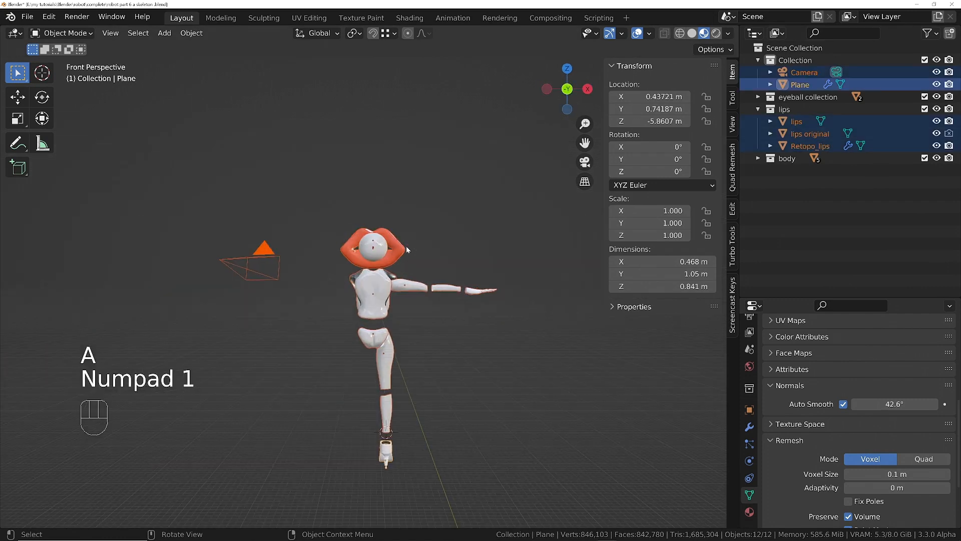
key(ctrl+KP_1)
key(KP_5)
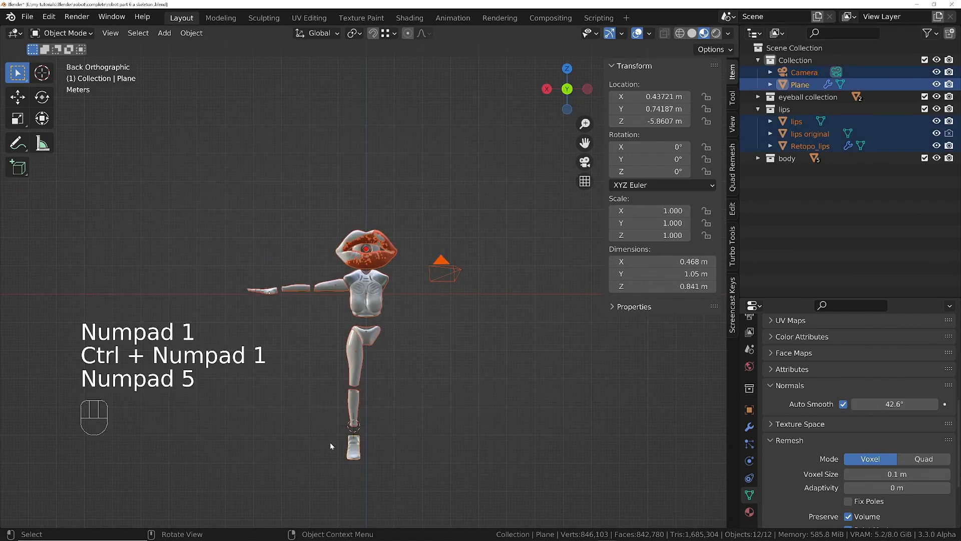
key(g)
key(z)
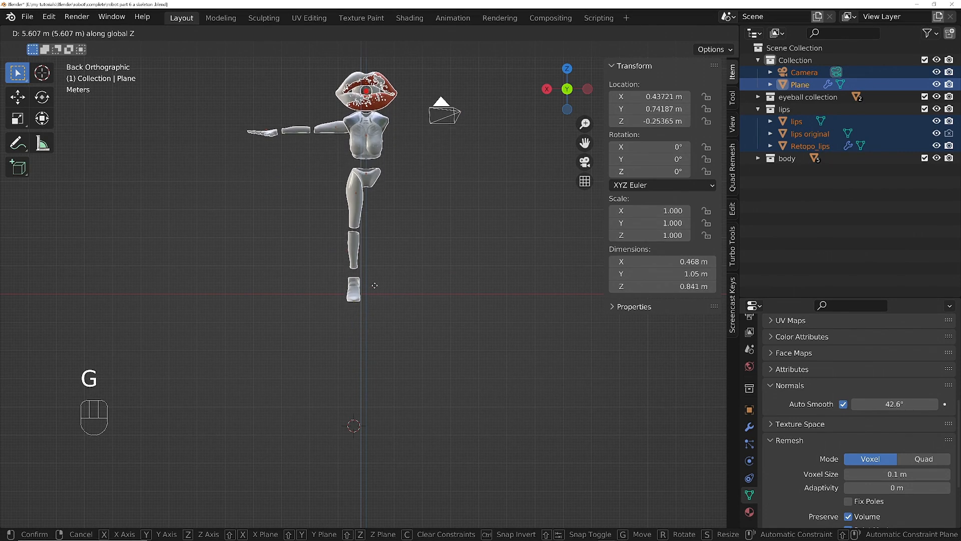
click(349, 299)
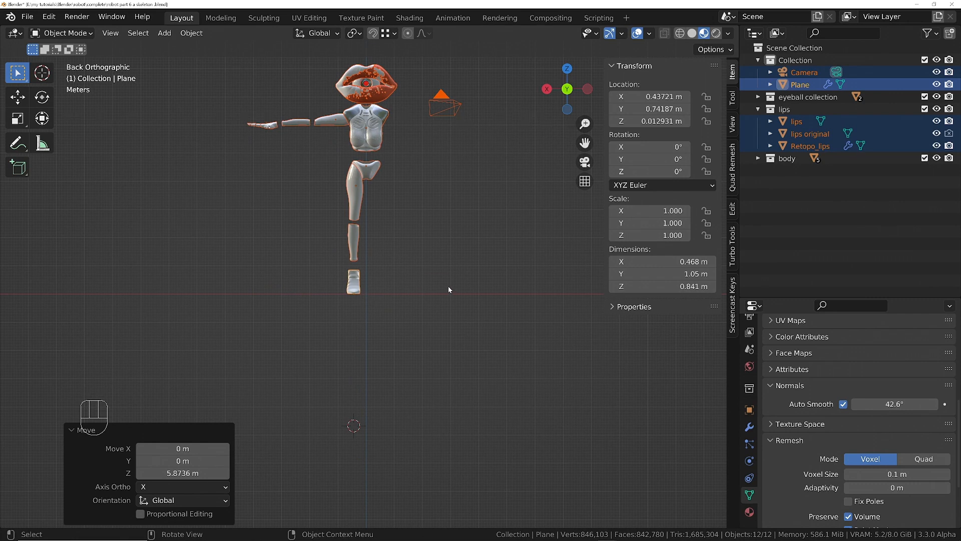
Reset the 3D cursor to the world origin and scale all selected objects down by 0.219 around the cursor as pivot
key(shift+c)
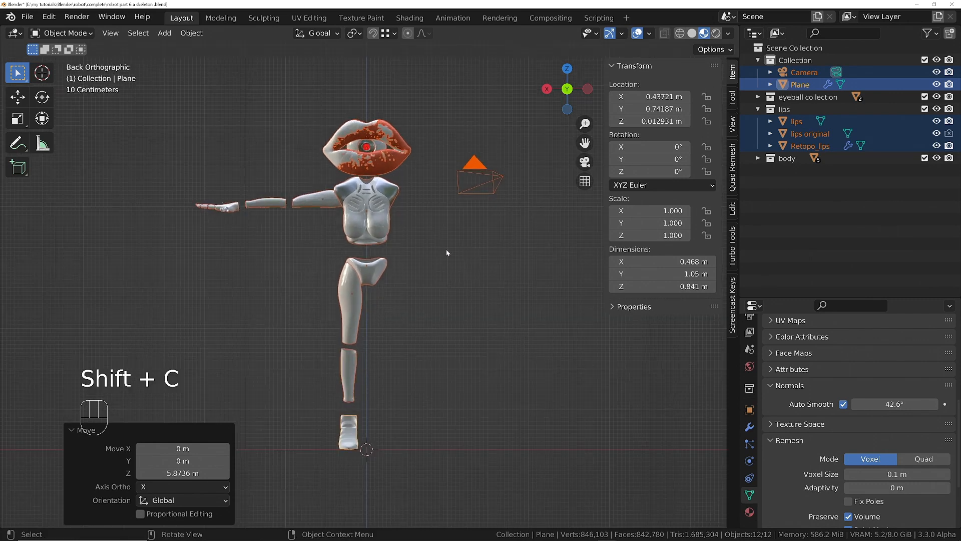
key(period)
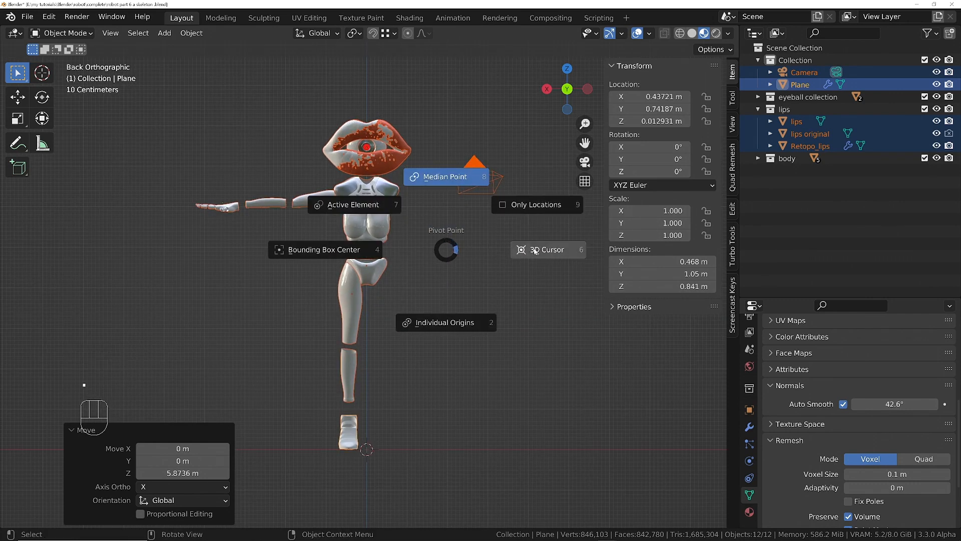
click(467, 241)
key(s)
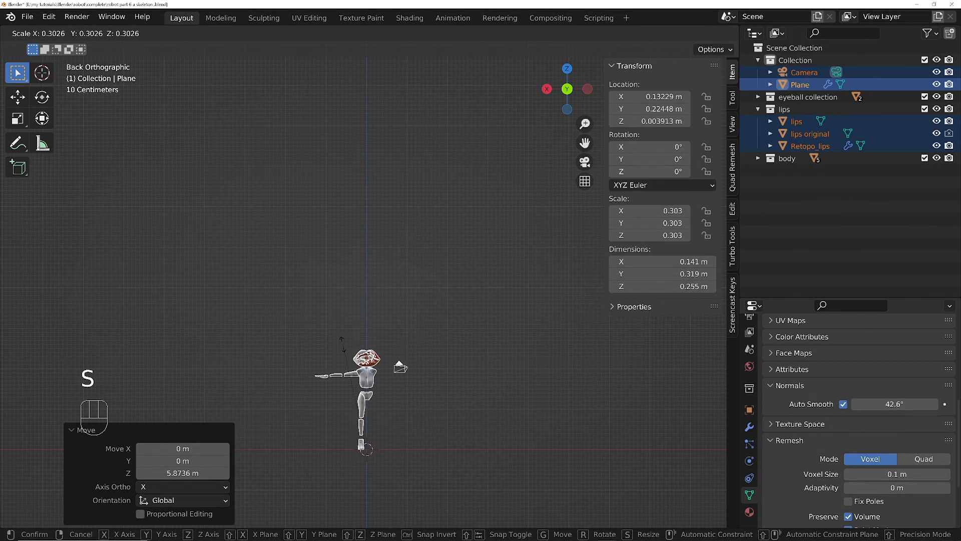
click(349, 376)
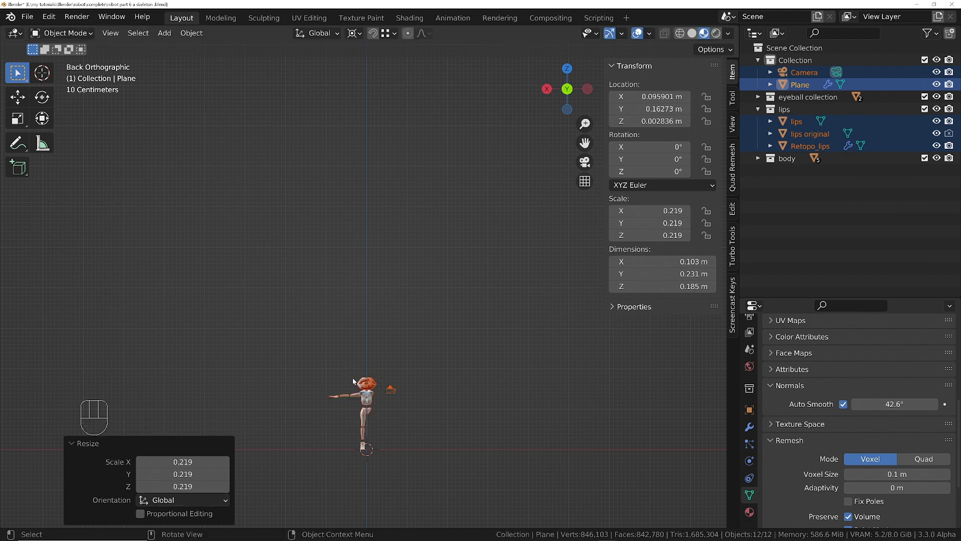
Scale all the objects by a further 0.942 around the 3D cursor and apply their scale
key(s)
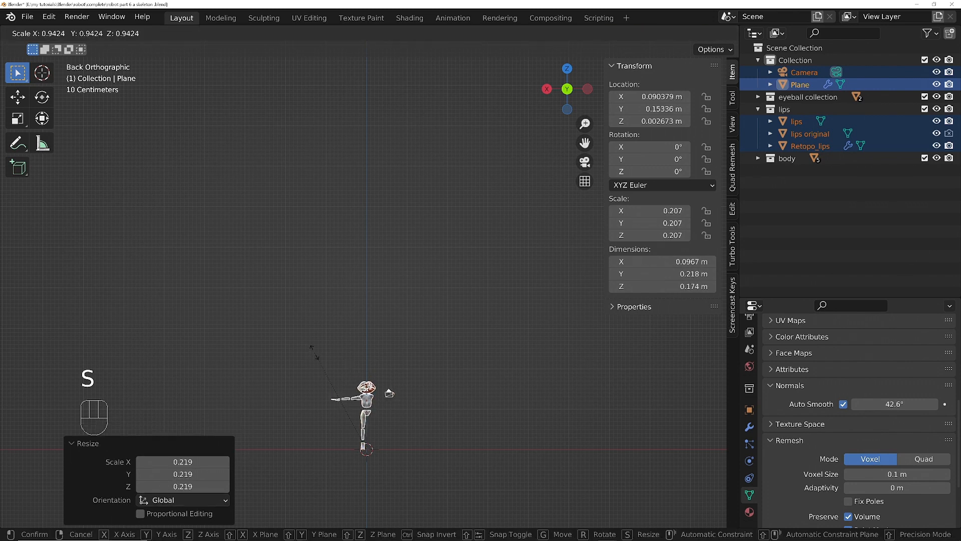
click(314, 352)
key(ctrl+a)
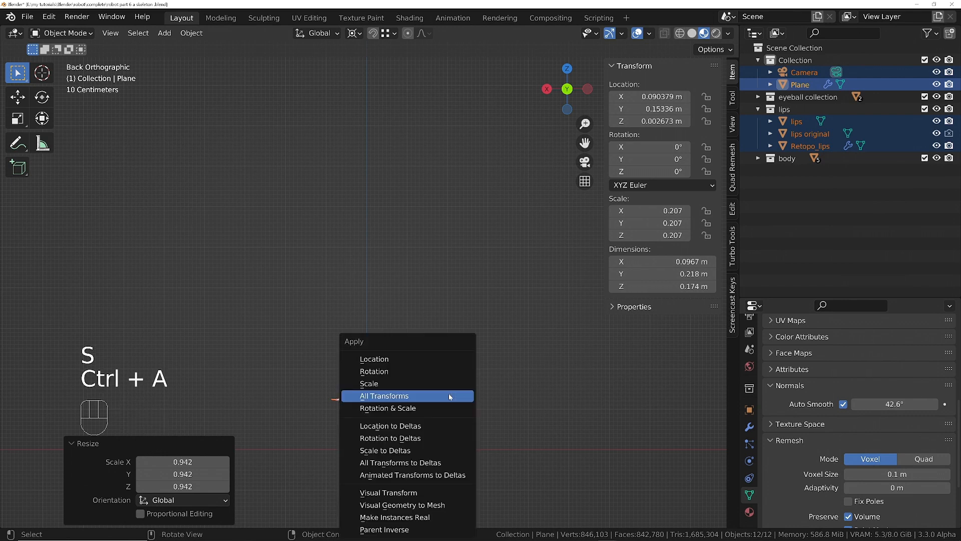
click(402, 384)
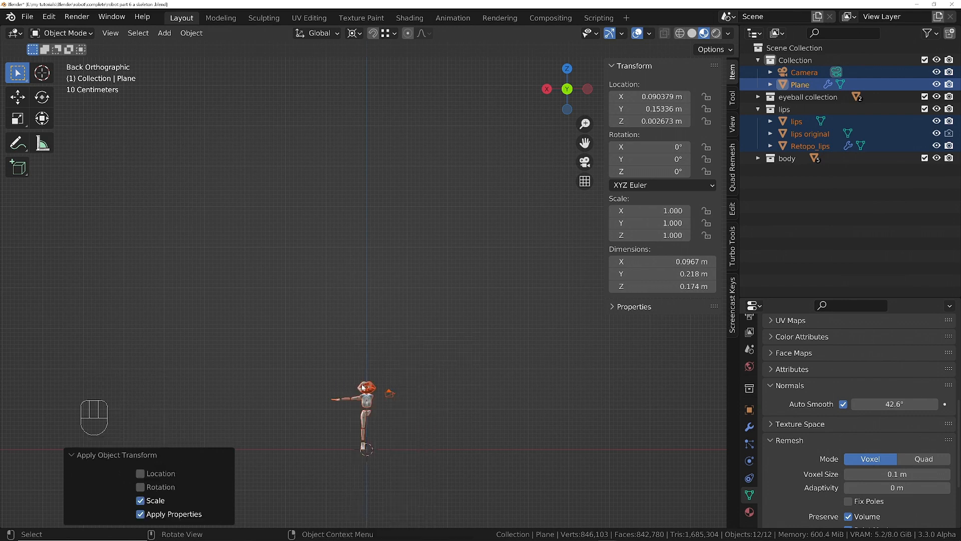
Rotate all the selected objects 180° about the global Z axis in top orthographic view
key(KP_1)
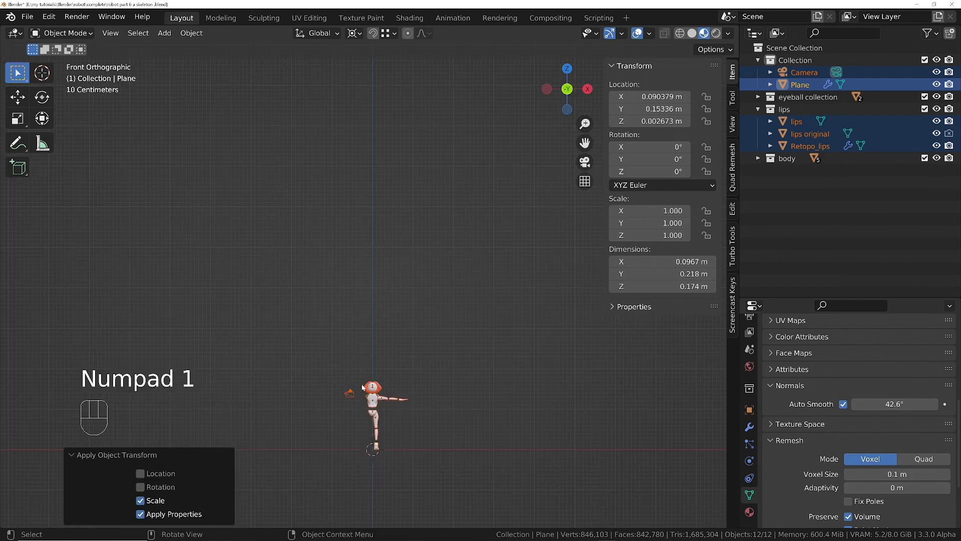
ctrl+middle_drag(384, 431, 413, 288)
key(KP_7)
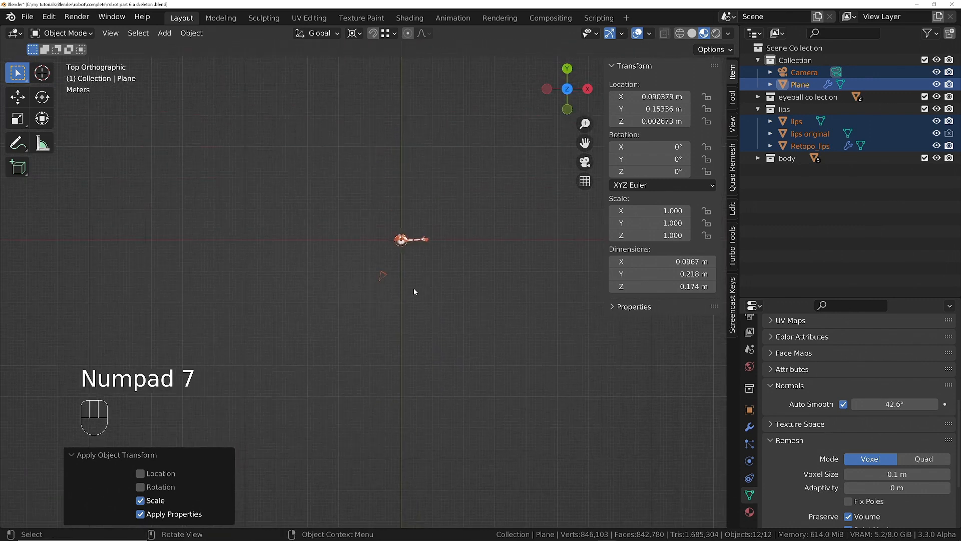
text(r180)
key(Return)
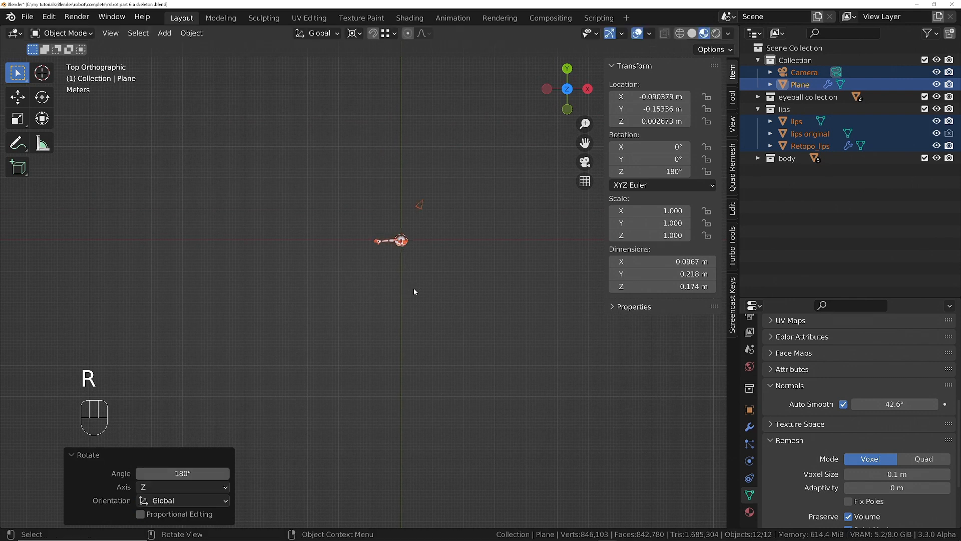
Select the torso and hide the lips and lips original objects in the lips collection
ctrl+middle_drag(410, 281, 407, 146)
middle_drag(437, 238, 464, 151)
ctrl+middle_drag(398, 281, 402, 213)
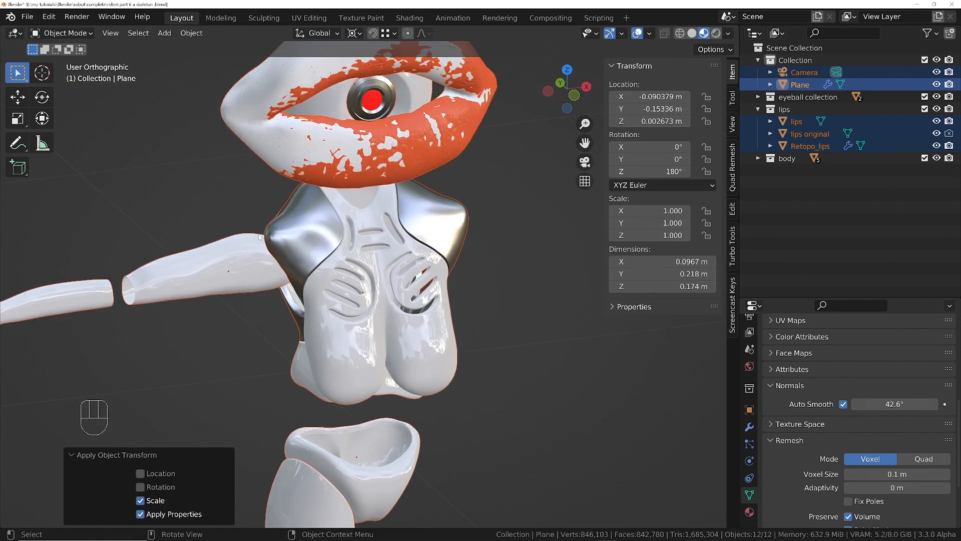
click(314, 245)
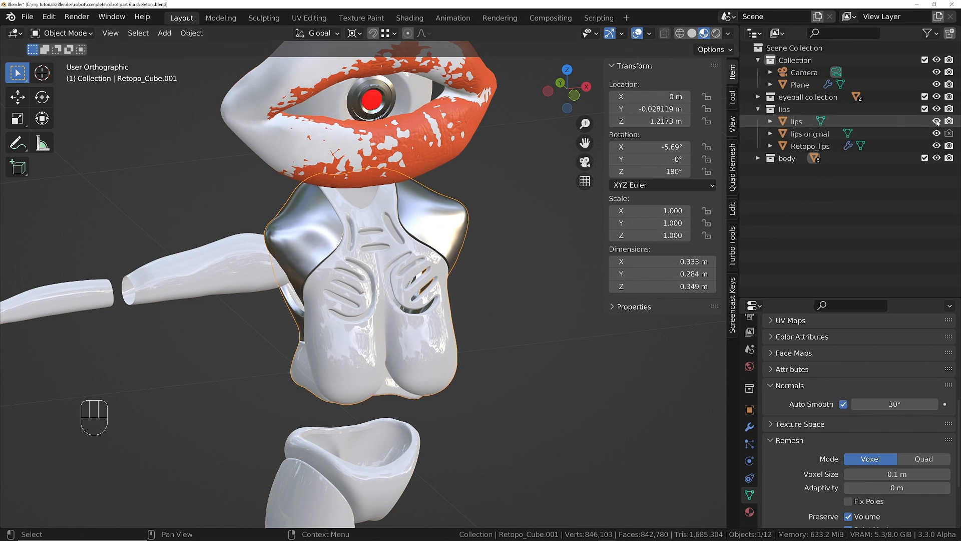
drag(937, 121, 937, 133)
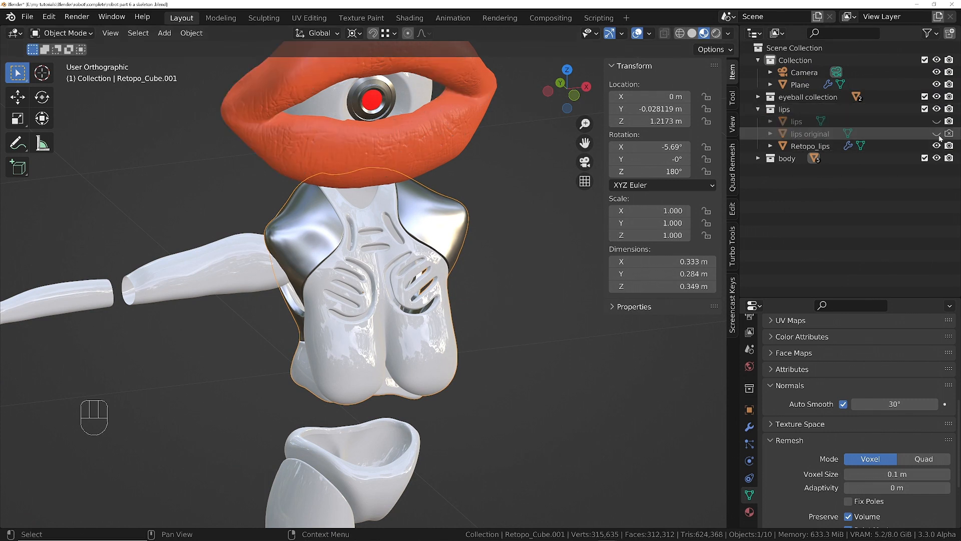
Set the torso's Solidify modifier thickness to 0.003 m
click(750, 428)
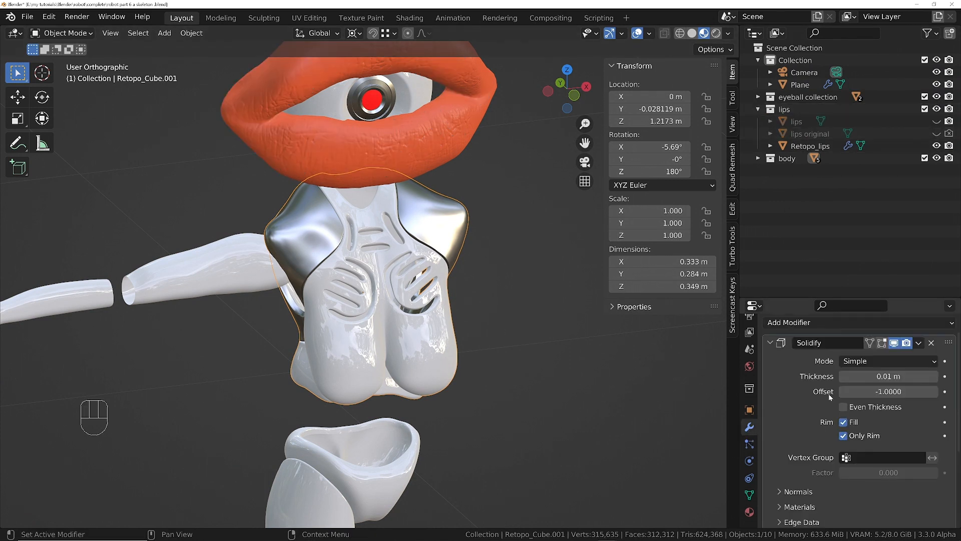
click(871, 377)
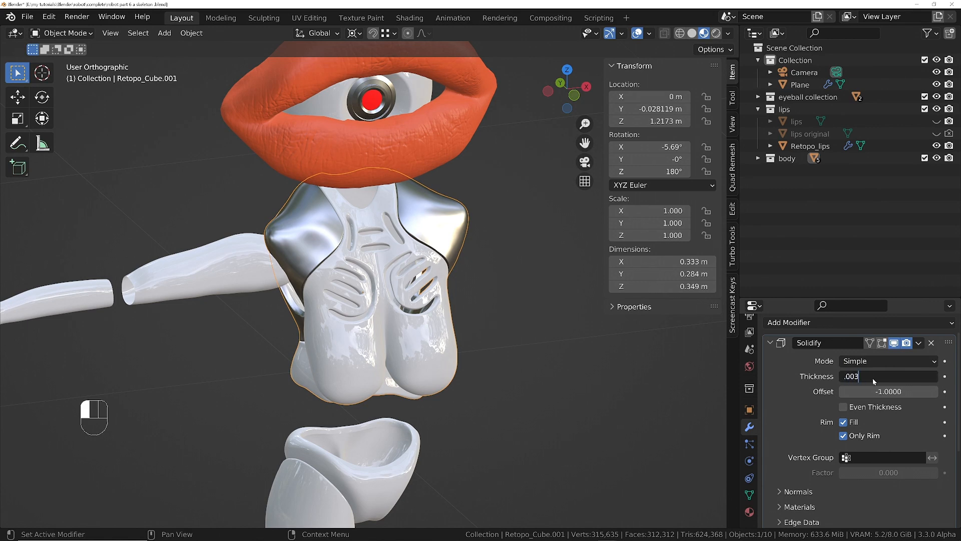
text(.003)
key(Return)
scroll(428, 266, up, 4)
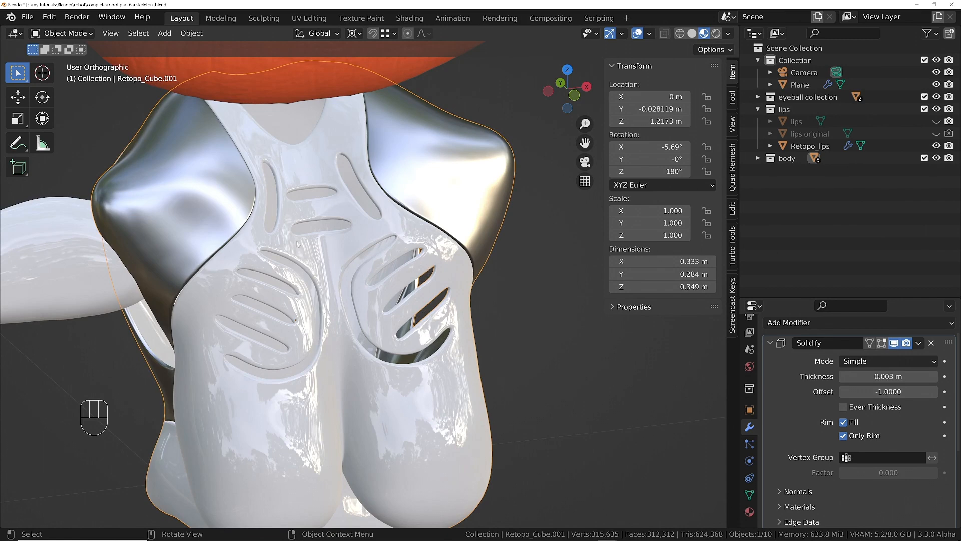
Select the pelvis and set its Solidify modifier thickness to 0.003 m
ctrl+middle_drag(297, 244, 313, 245)
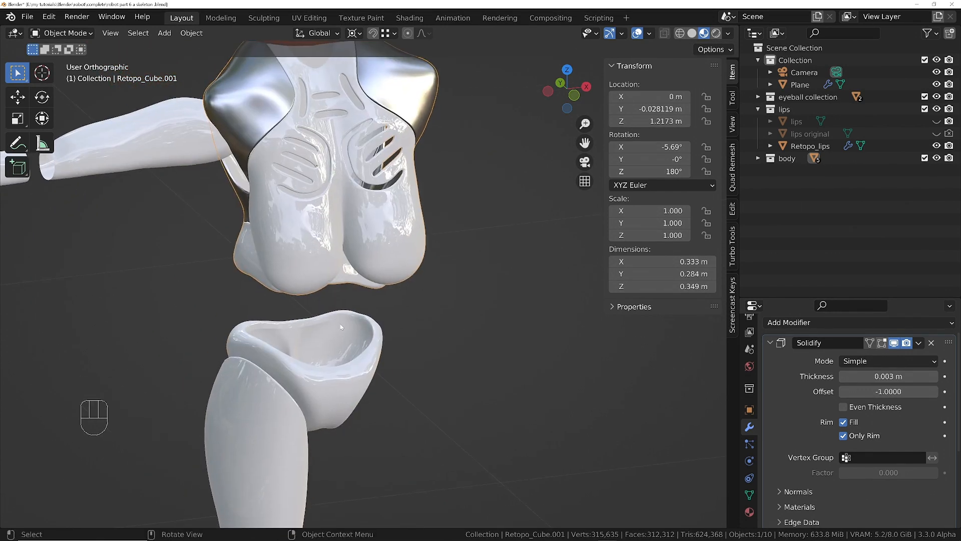
click(353, 371)
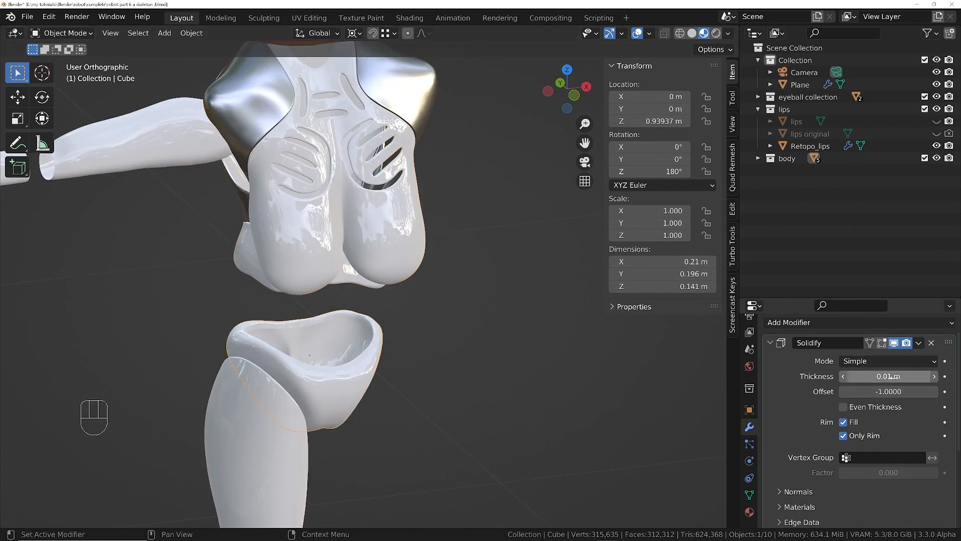
click(871, 376)
text(0.003)
key(Return)
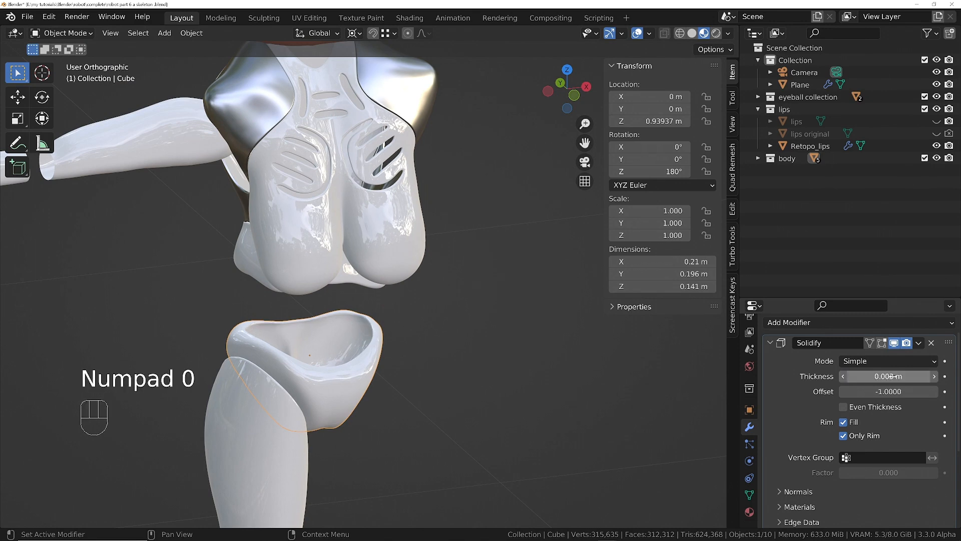
Select the outer eyeball and set its Solidify modifier thickness to 0.01 m
shift+middle_drag(275, 157, 350, 378)
ctrl+middle_drag(437, 213, 470, 205)
ctrl+middle_drag(470, 205, 463, 175)
click(462, 172)
key(KP_0)
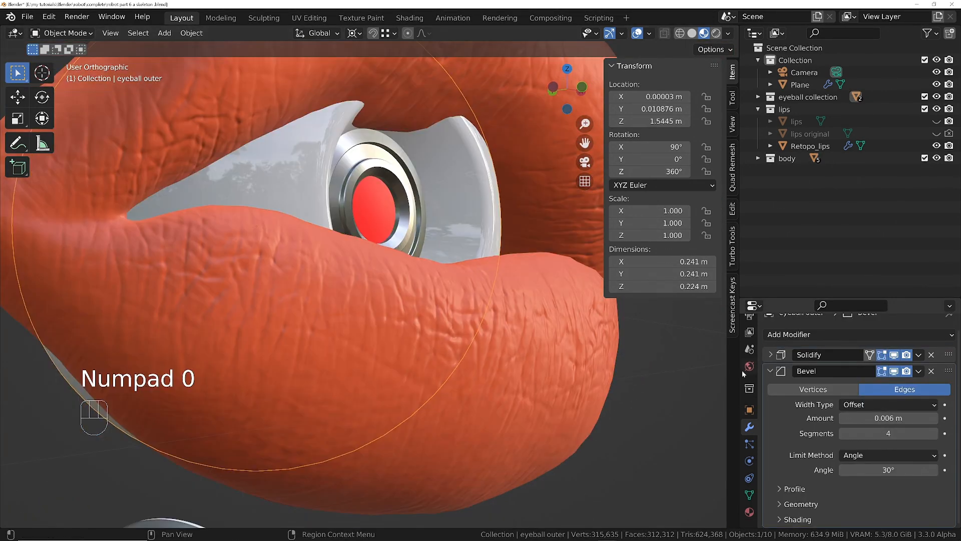
click(770, 354)
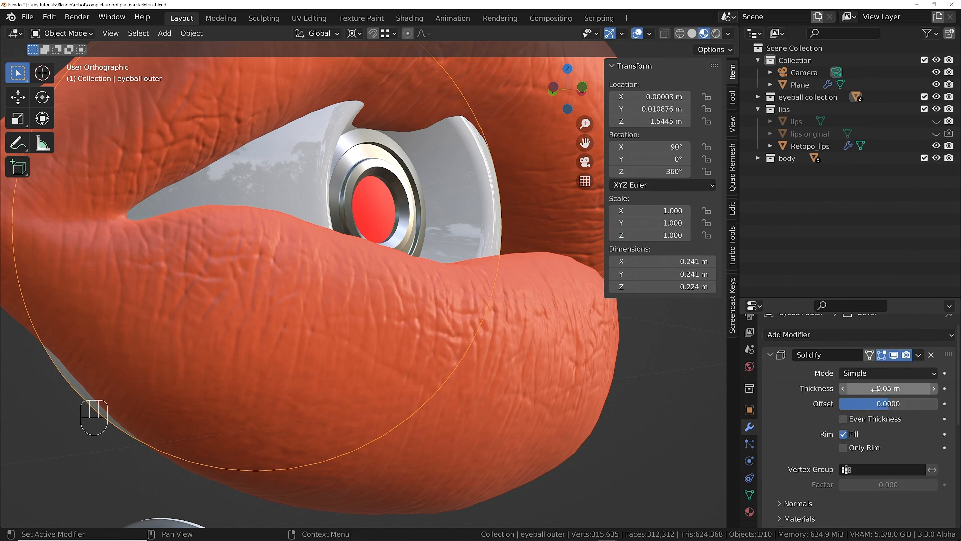
click(862, 388)
text(.01)
key(Return)
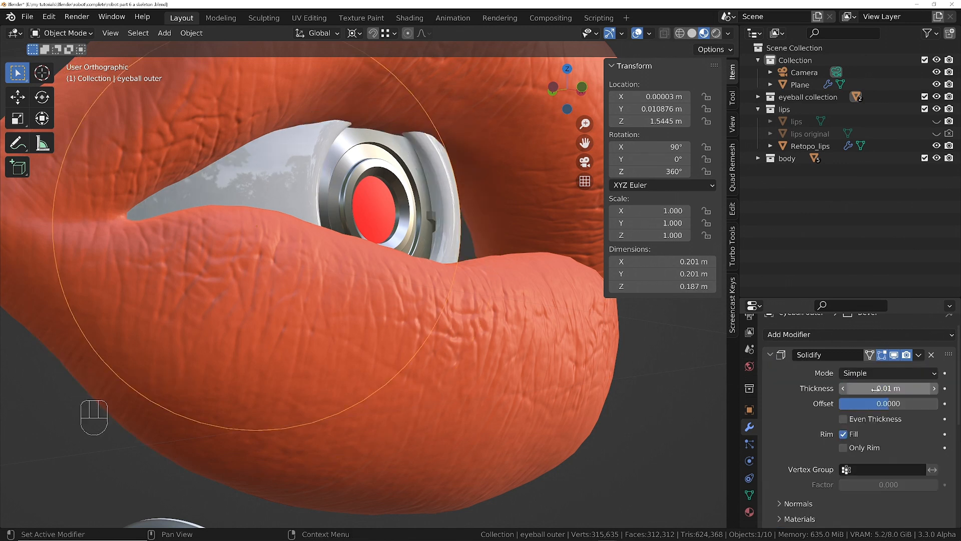
Open the outer eyeball's mesh for editing in face select mode, with its Solidify modifier's viewport display turned off
middle_drag(447, 231, 446, 134)
middle_drag(429, 208, 422, 248)
key(KP_5)
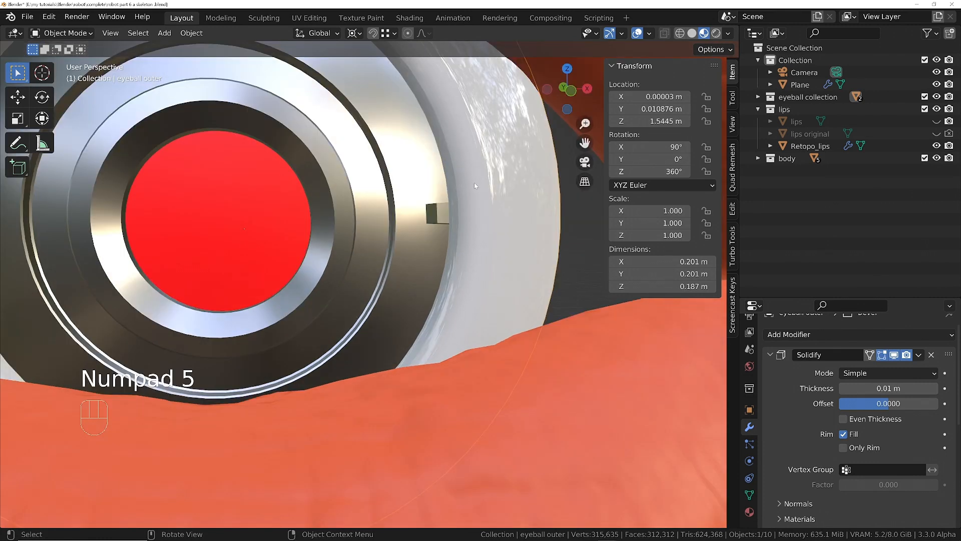
key(Tab)
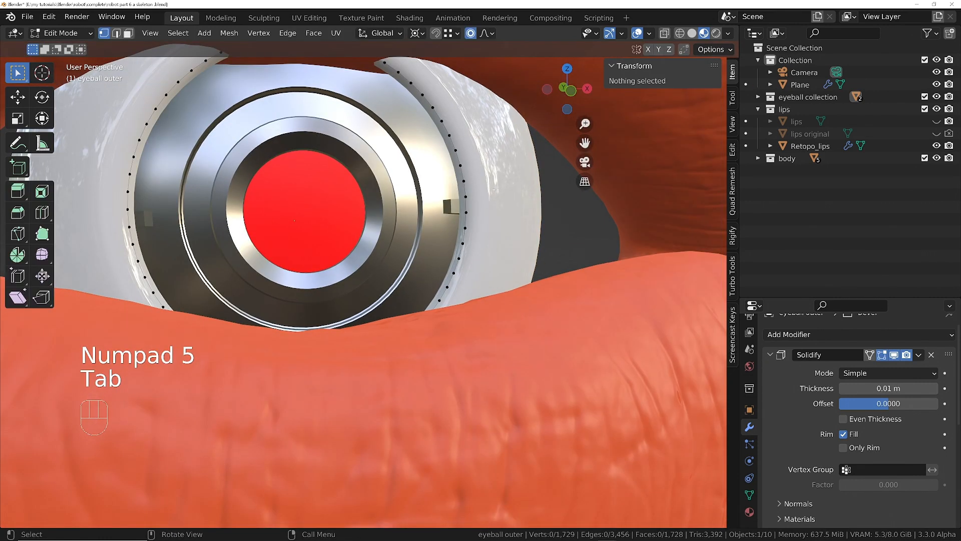
middle_drag(495, 189, 495, 212)
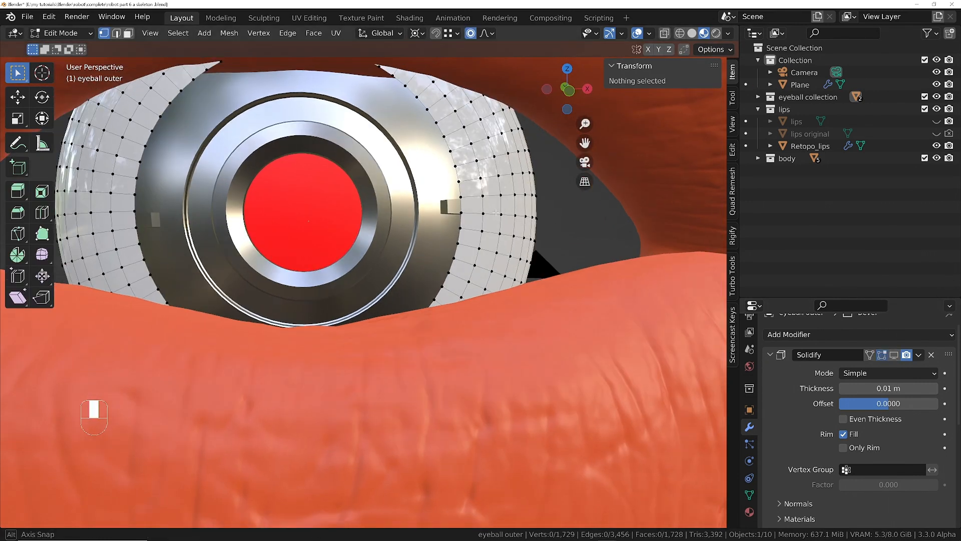
key(3)
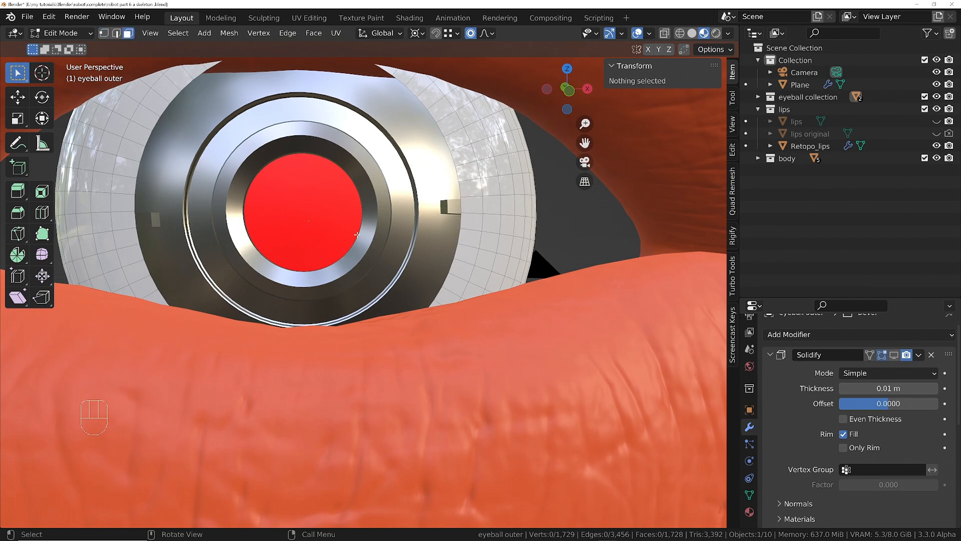
Delete the three innermost face loops around the outer eyeball's front opening to widen it
ctrl+middle_drag(371, 199, 374, 261)
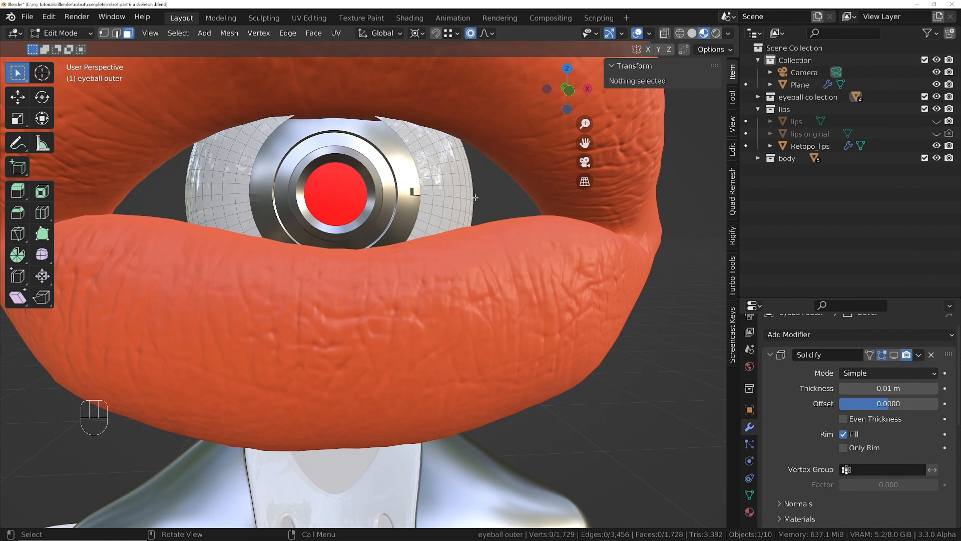
middle_drag(537, 170, 473, 191)
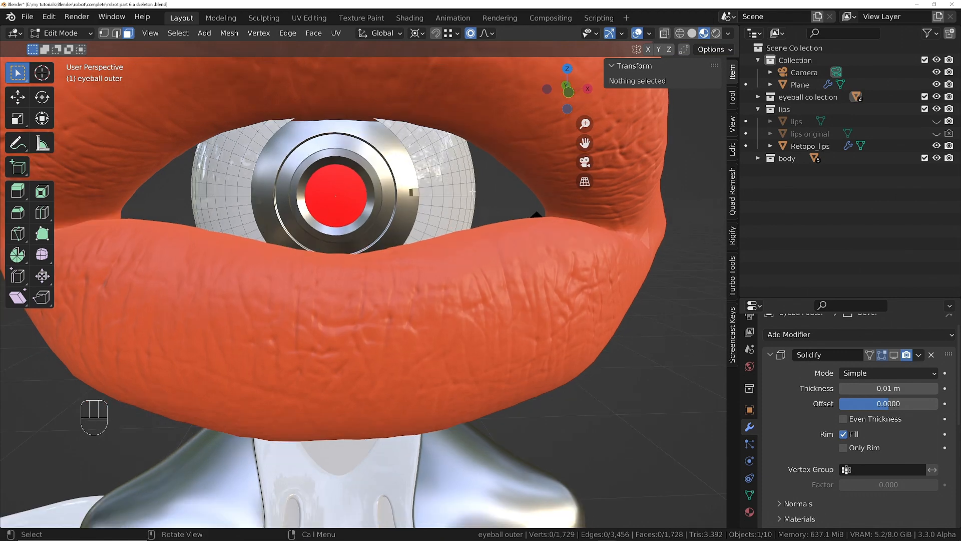
scroll(443, 196, up, 2)
alt+shift+click(436, 195)
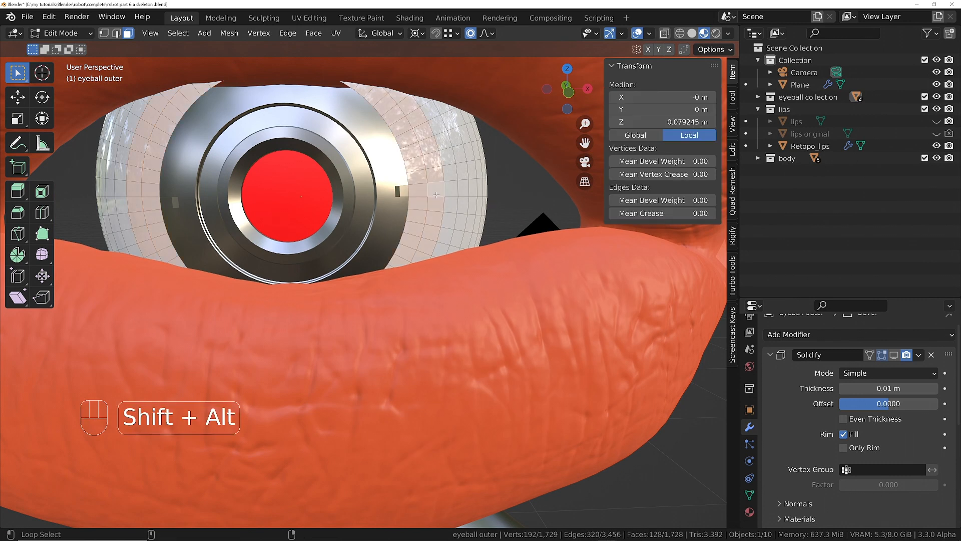
alt+shift+click(452, 196)
key(x)
click(452, 195)
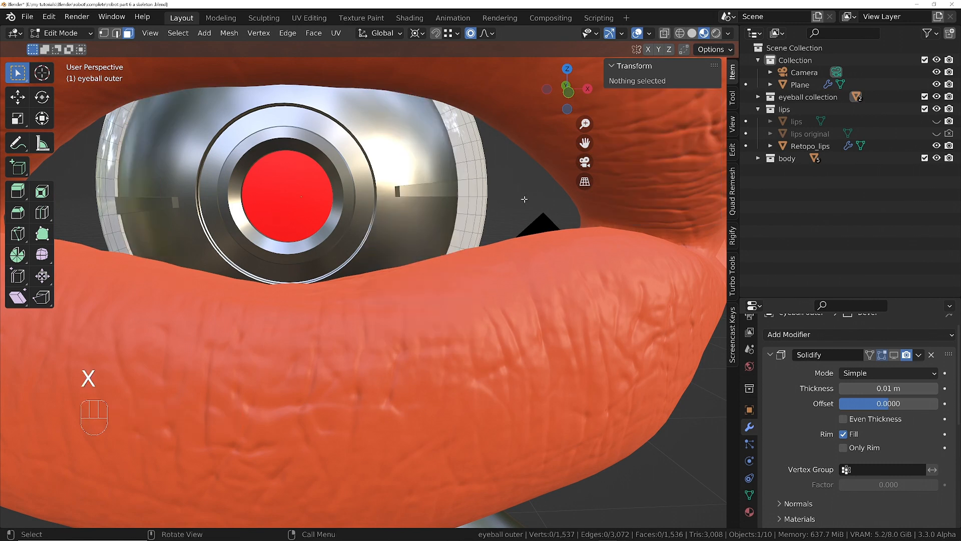
Return the outer eyeball to Object Mode and turn its Solidify modifier's viewport display back on
key(Tab)
middle_drag(463, 184, 413, 191)
click(894, 355)
ctrl+middle_drag(475, 145, 472, 260)
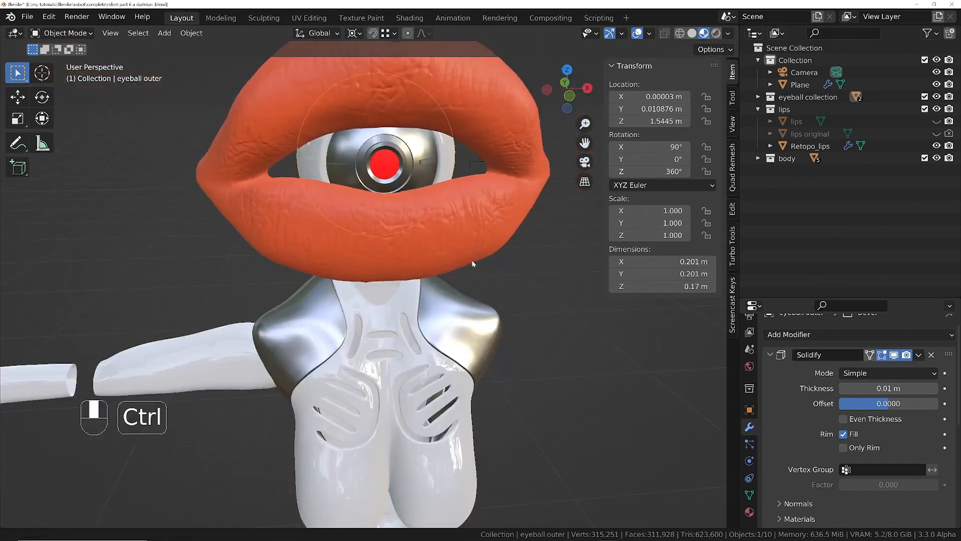
ctrl+middle_drag(459, 180, 436, 231)
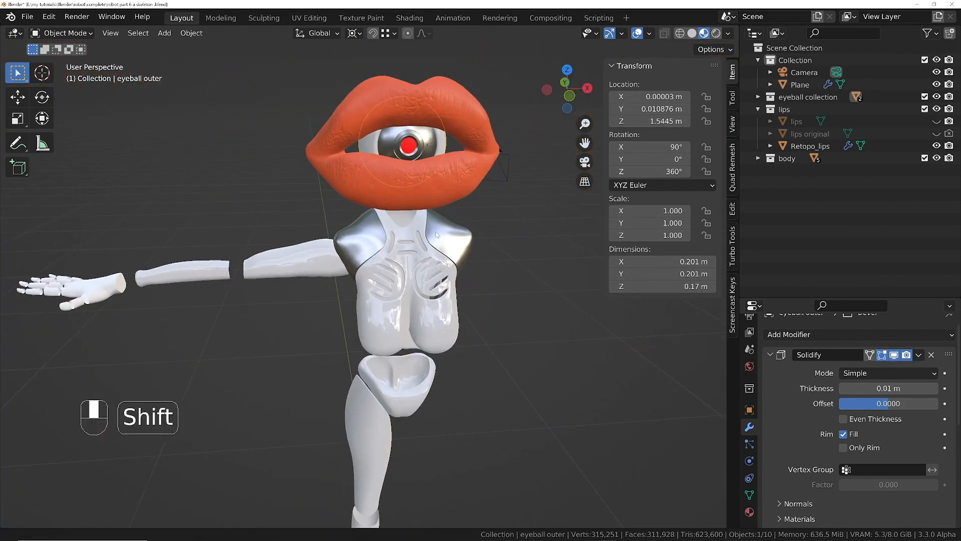